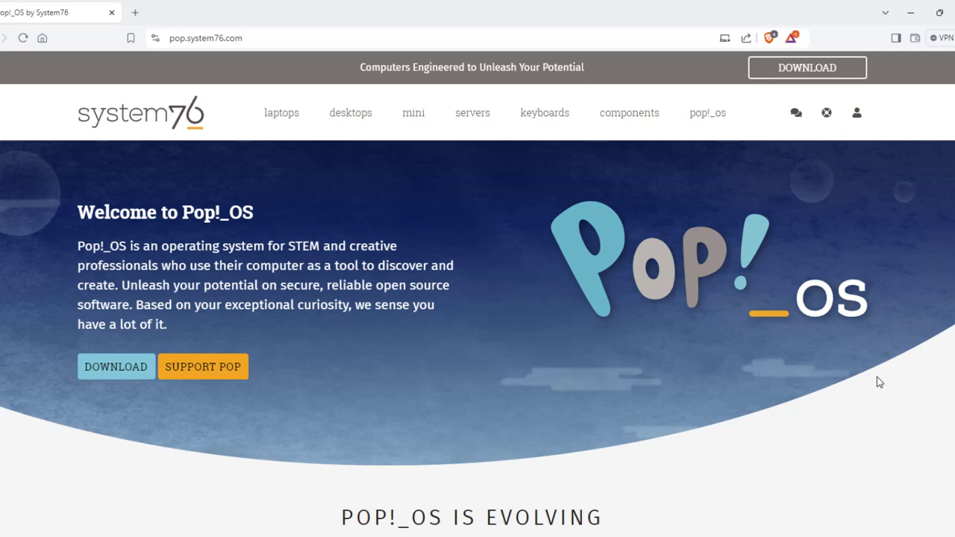
Step: Download the Pop!_OS 22.04 LTS (NVIDIA) ISO from the System76 website
{"action": "scroll", "coordinate": [768, 358], "scroll_direction": "down", "scroll_amount": 18}
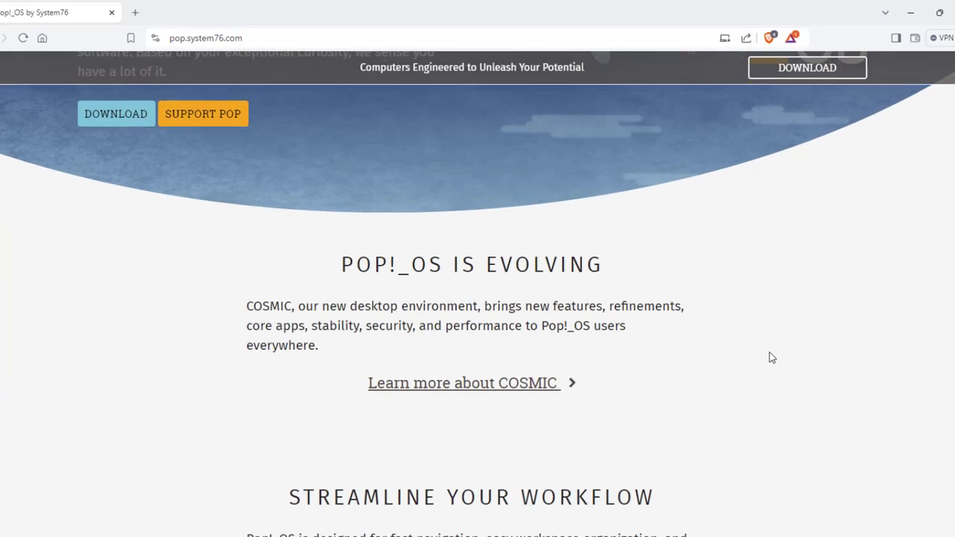
{"action": "scroll", "coordinate": [775, 353], "scroll_direction": "up", "scroll_amount": 18}
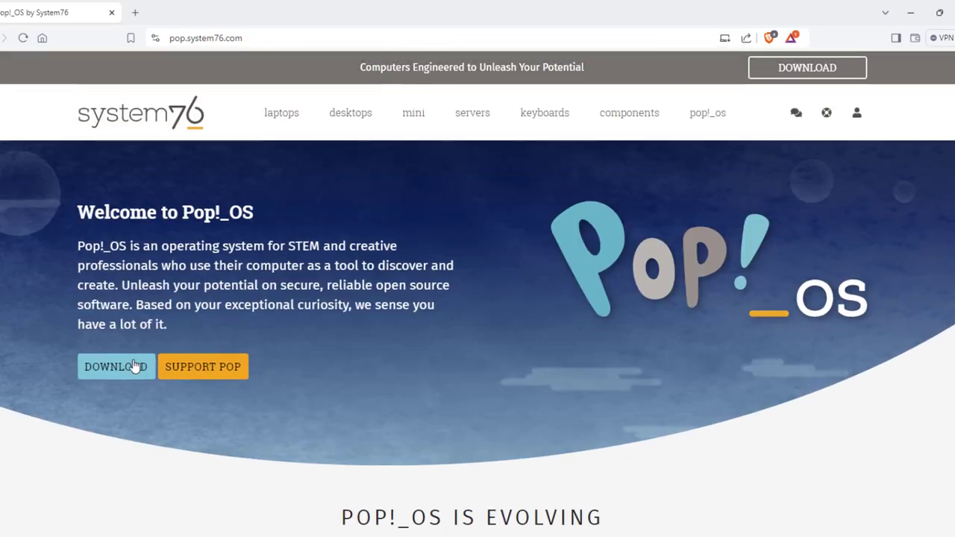
{"action": "left_click", "coordinate": [135, 365]}
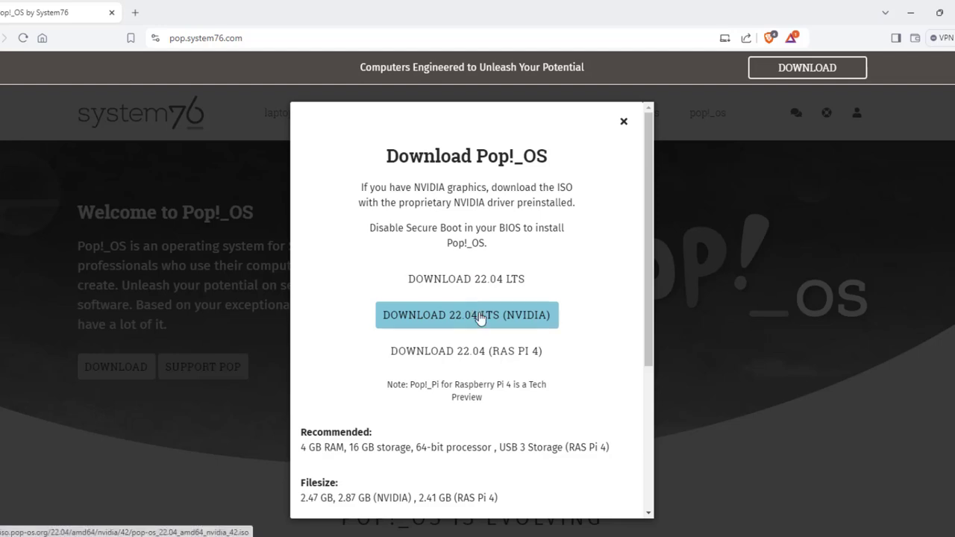
{"action": "left_click", "coordinate": [527, 325]}
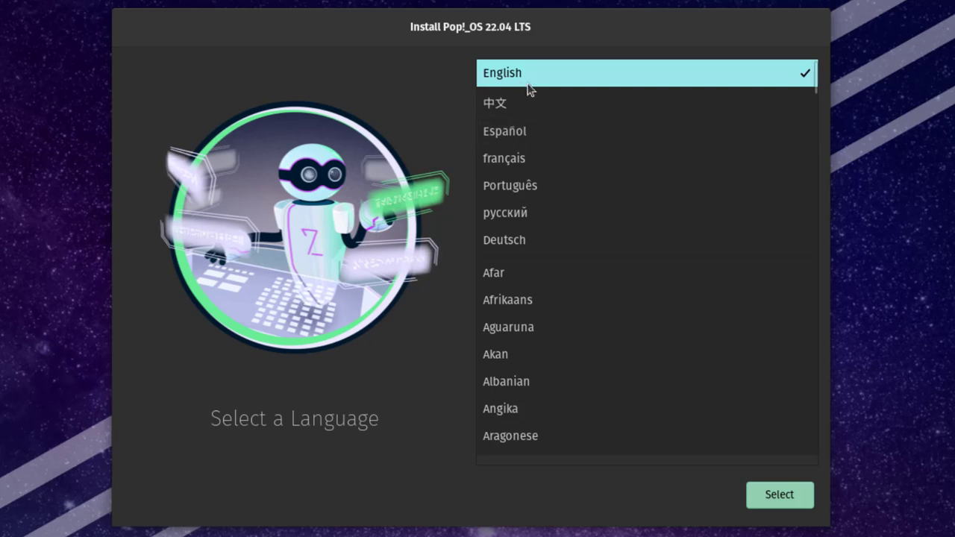
Step: Choose English, the United States region, and the default English (US) keyboard layout
{"action": "left_click", "coordinate": [788, 495]}
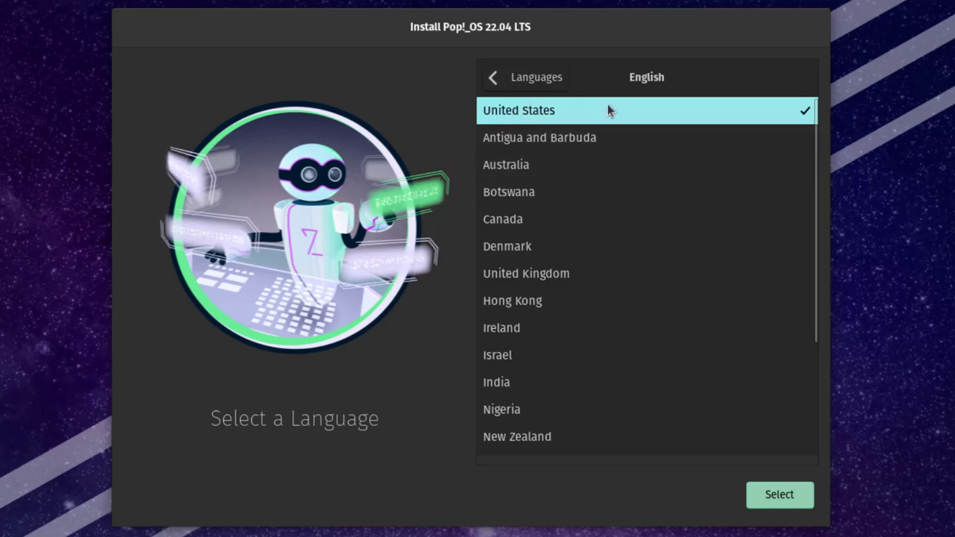
{"action": "left_click", "coordinate": [778, 494]}
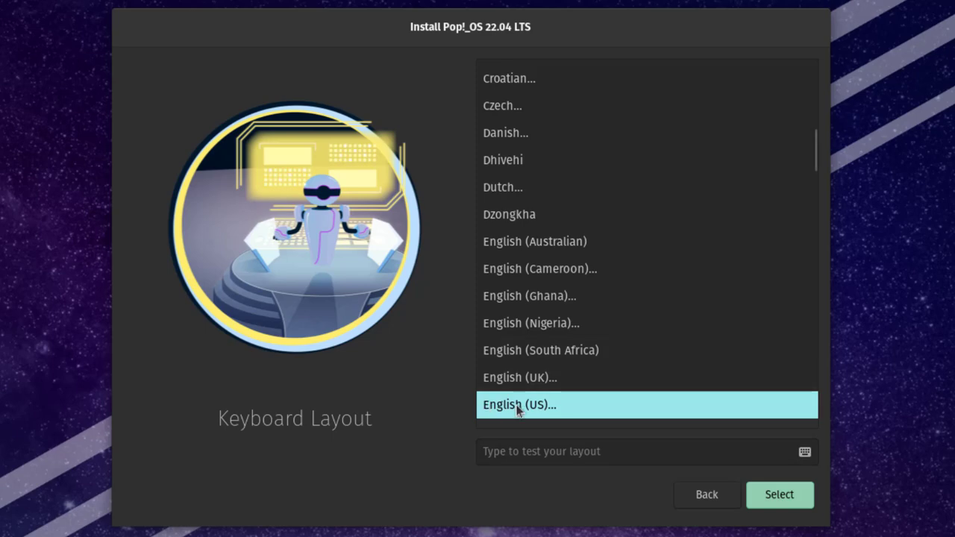
{"action": "left_click", "coordinate": [778, 496]}
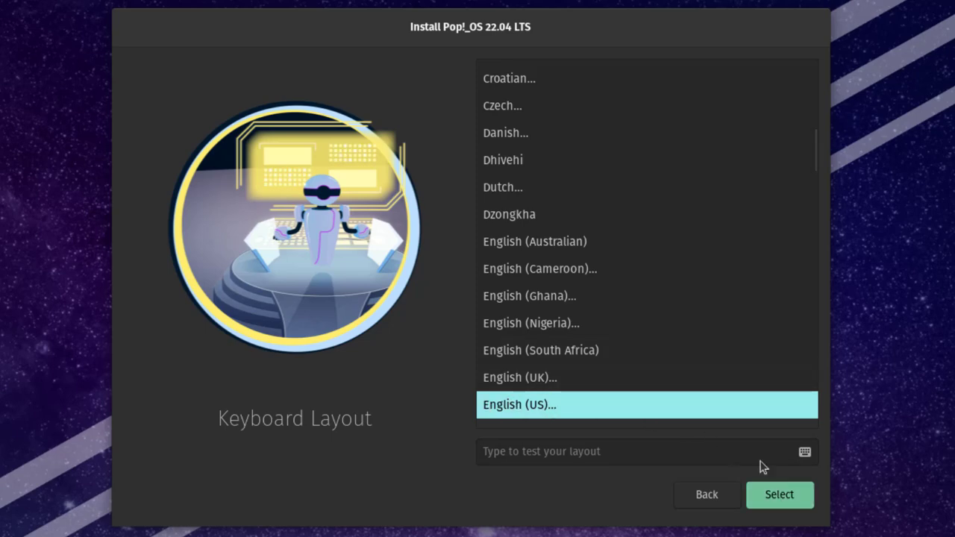
{"action": "key", "text": "Return"}
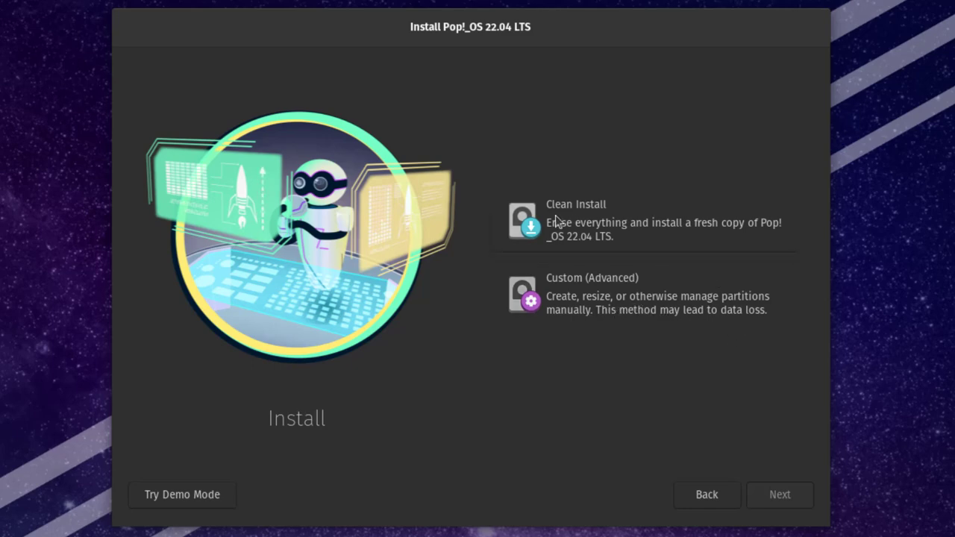
Step: Choose Clean Install and erase the 49.3 GiB ATA VBOX HARDDISK as the target
{"action": "left_click", "coordinate": [603, 240]}
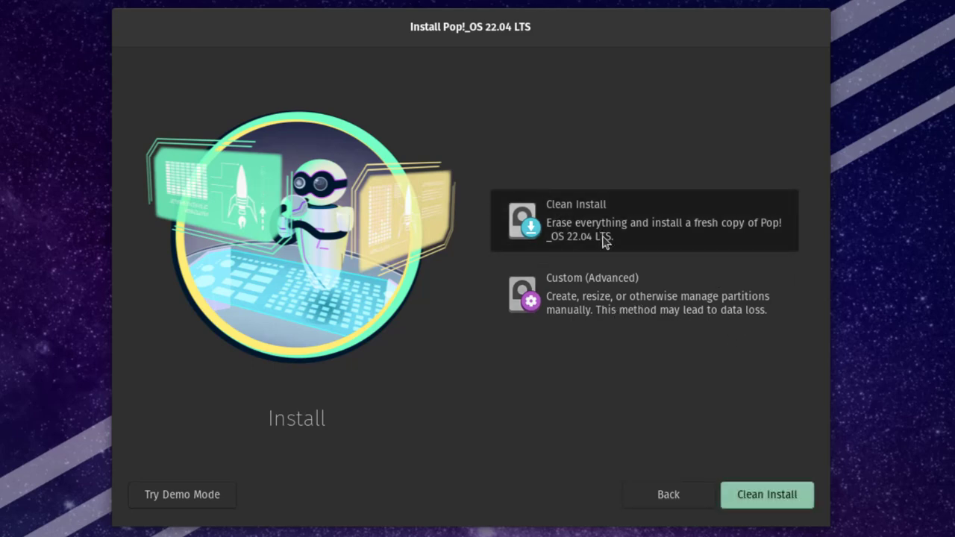
{"action": "left_click", "coordinate": [751, 498]}
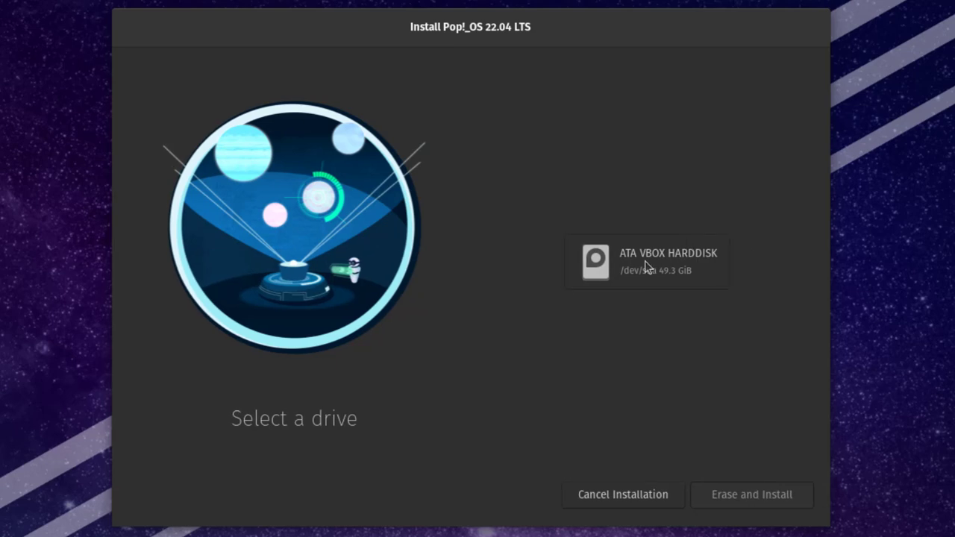
{"action": "left_click", "coordinate": [646, 267]}
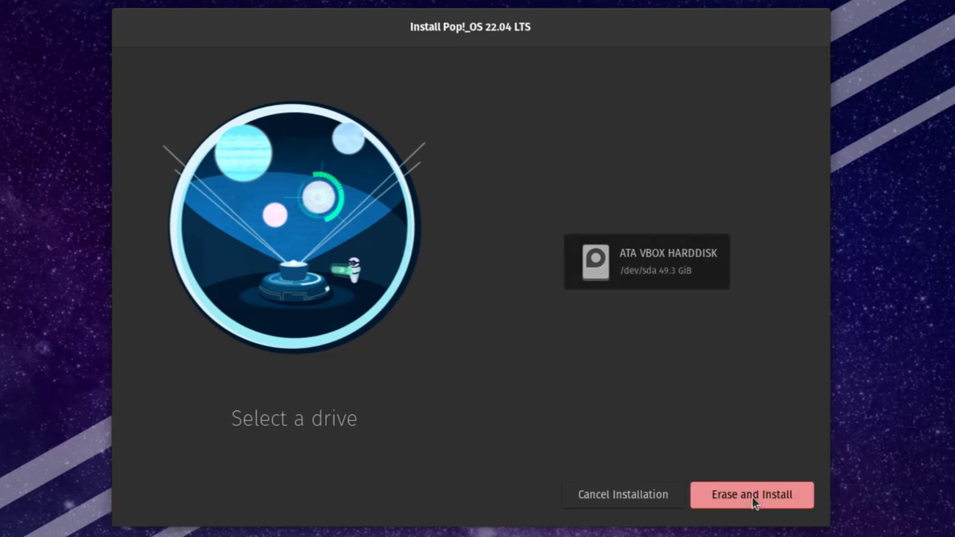
{"action": "left_click", "coordinate": [752, 498]}
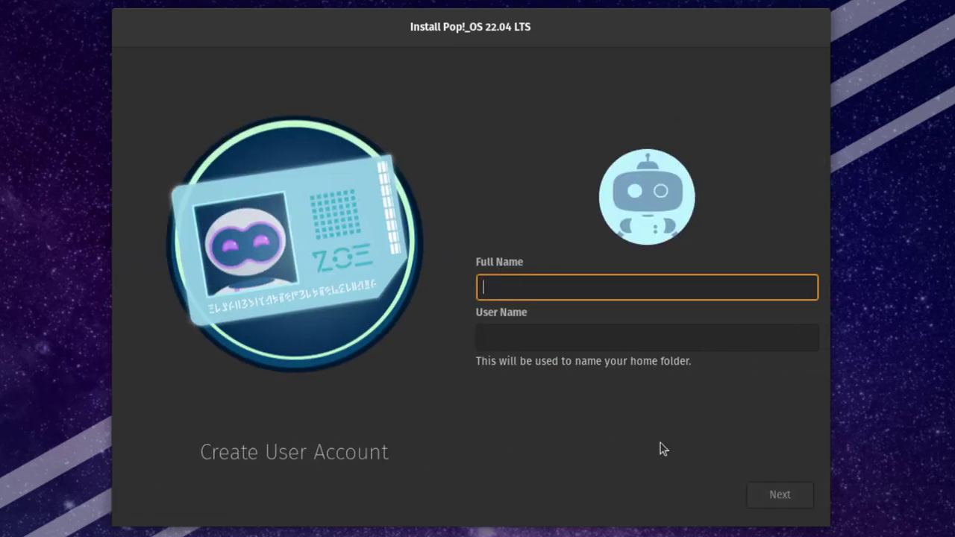
Step: Enter the account name and password, then start installing without drive encryption
{"action": "type", "text": "John"}
{"action": "left_click", "coordinate": [781, 497]}
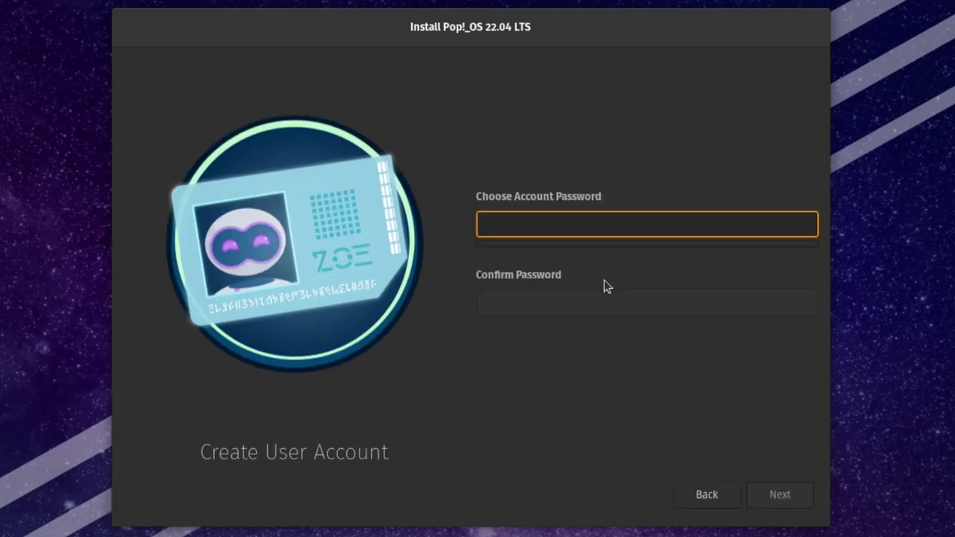
{"action": "left_click", "coordinate": [587, 305]}
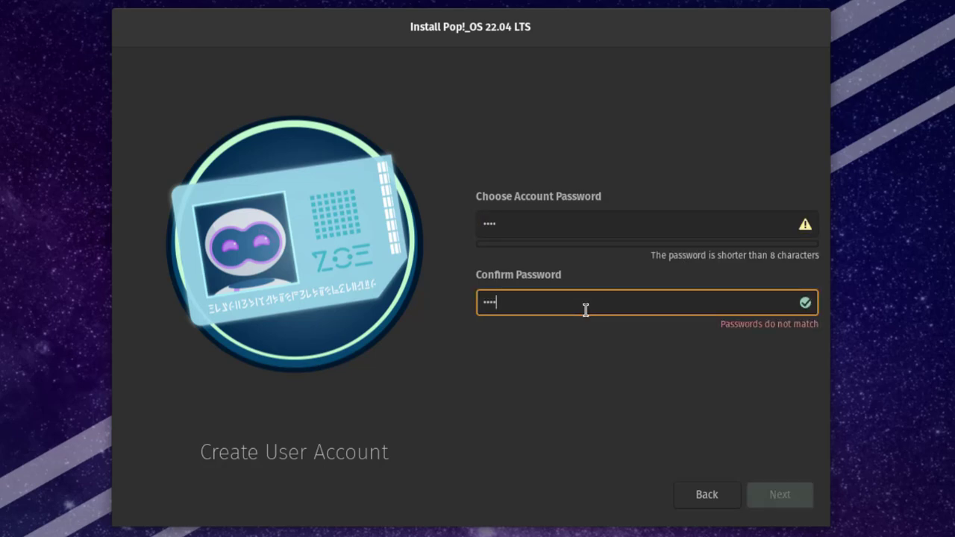
{"action": "left_click", "coordinate": [792, 498]}
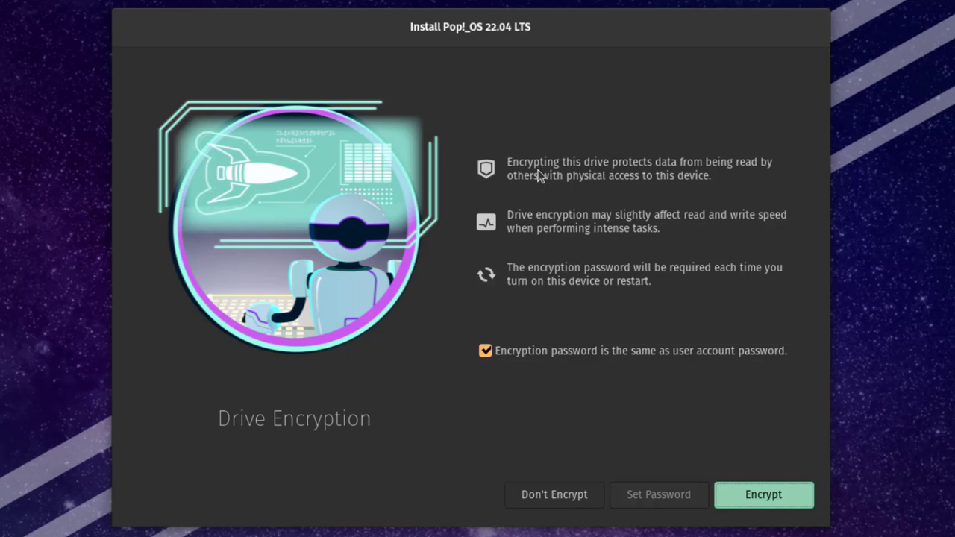
{"action": "left_click", "coordinate": [558, 502]}
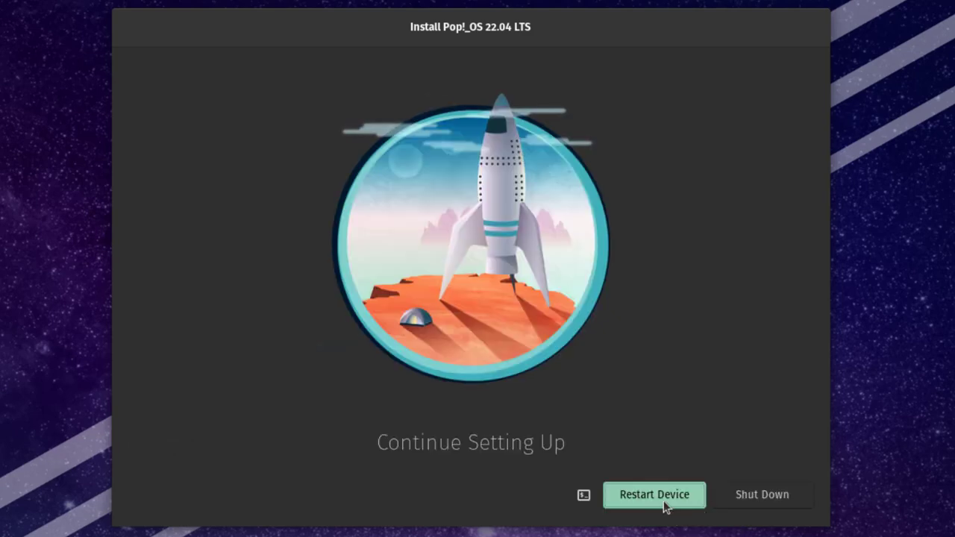
Step: Restart into the installed Pop!_OS and log in as the new user with the password
{"action": "left_click", "coordinate": [663, 493]}
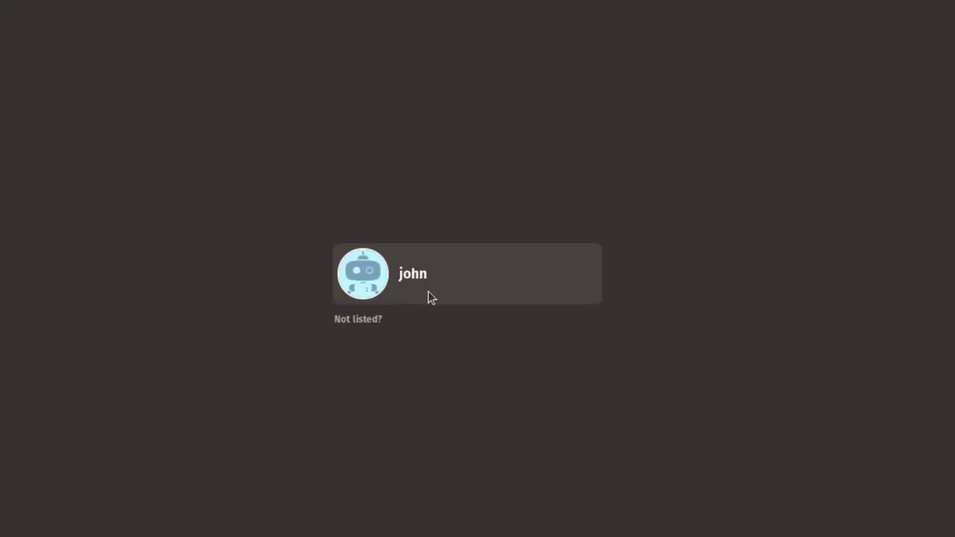
{"action": "left_click", "coordinate": [428, 296]}
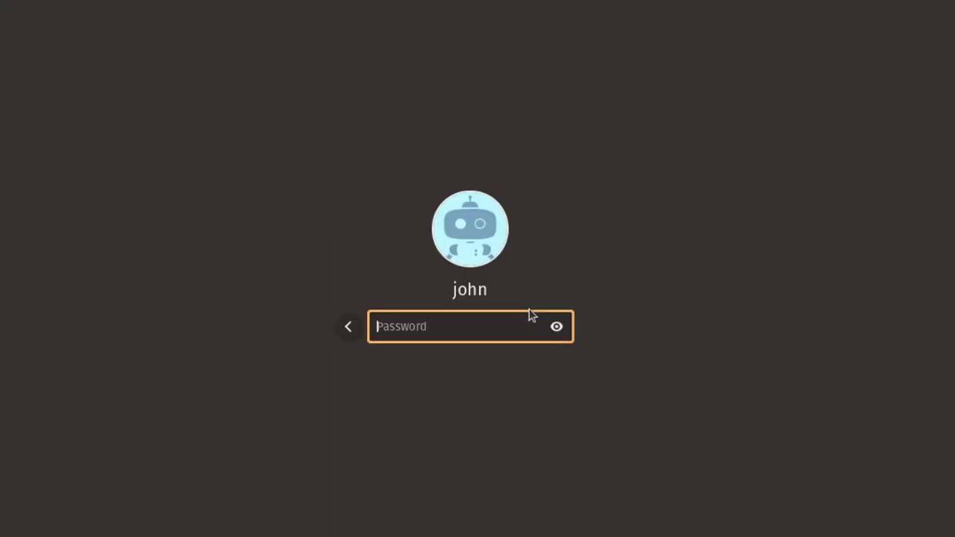
{"action": "type", "text": "****"}
{"action": "key", "text": "Return"}
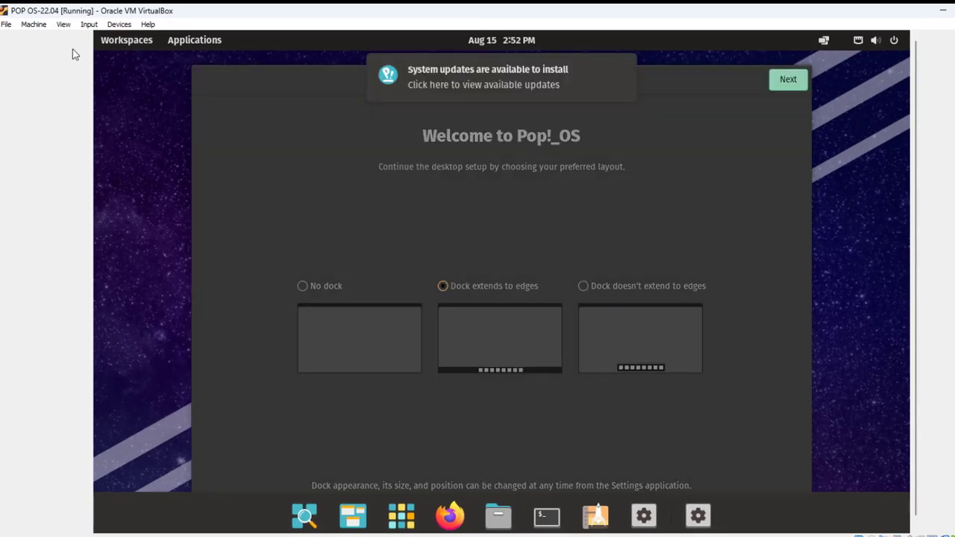
Step: Switch the VM to Full-screen Mode and insert the Guest Additions CD image
{"action": "left_click", "coordinate": [63, 26]}
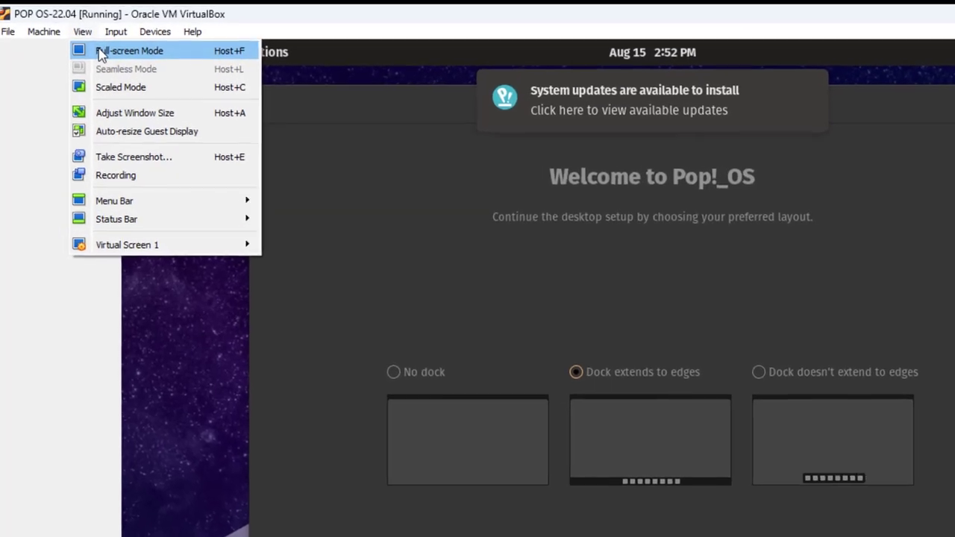
{"action": "left_click", "coordinate": [102, 52]}
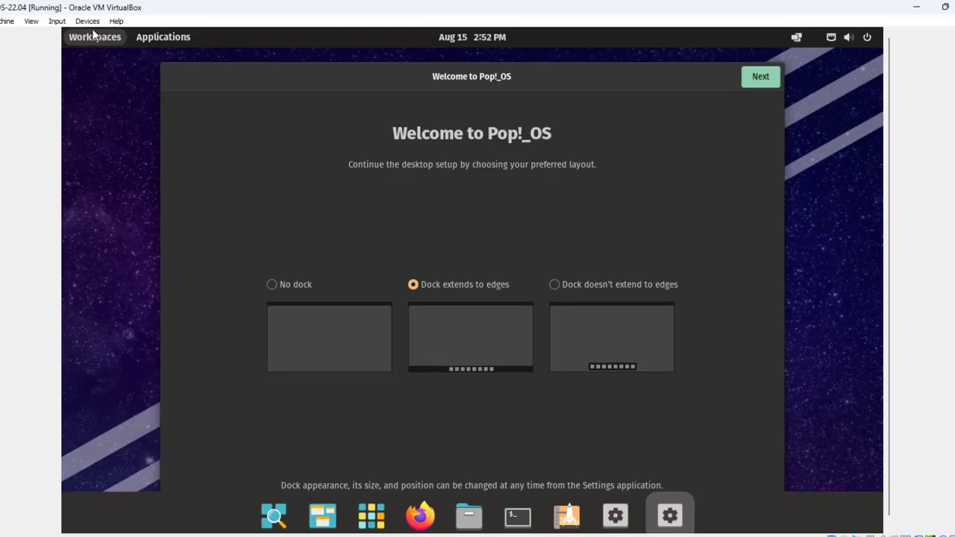
{"action": "left_click", "coordinate": [88, 21]}
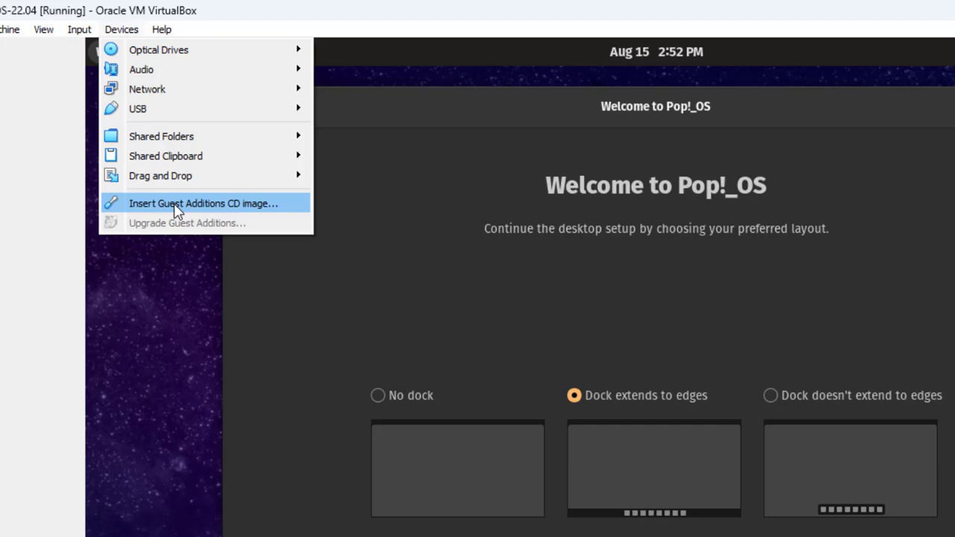
{"action": "left_click", "coordinate": [176, 206]}
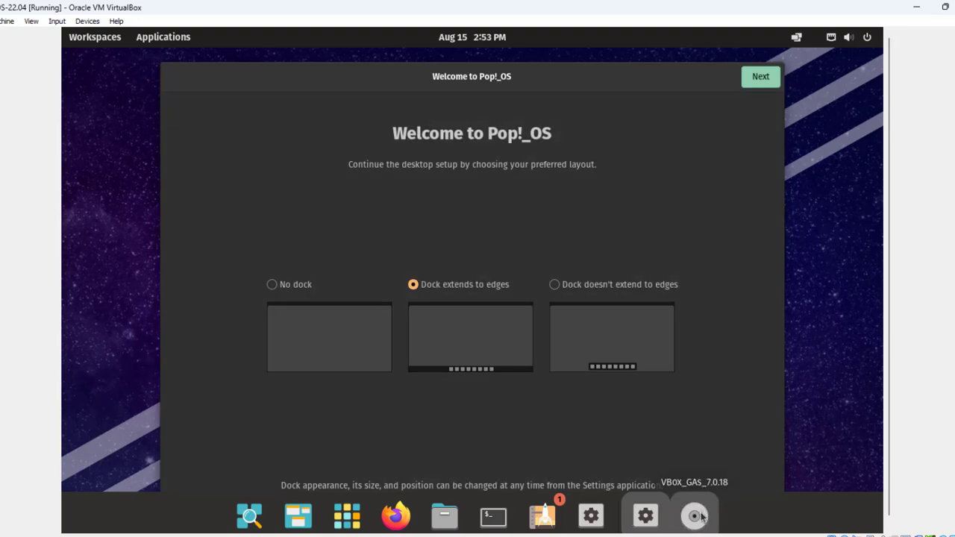
Step: Run autorun.sh from the VBox_GAs_7.0.18 disc as a program, authenticating with the password
{"action": "left_click", "coordinate": [694, 515]}
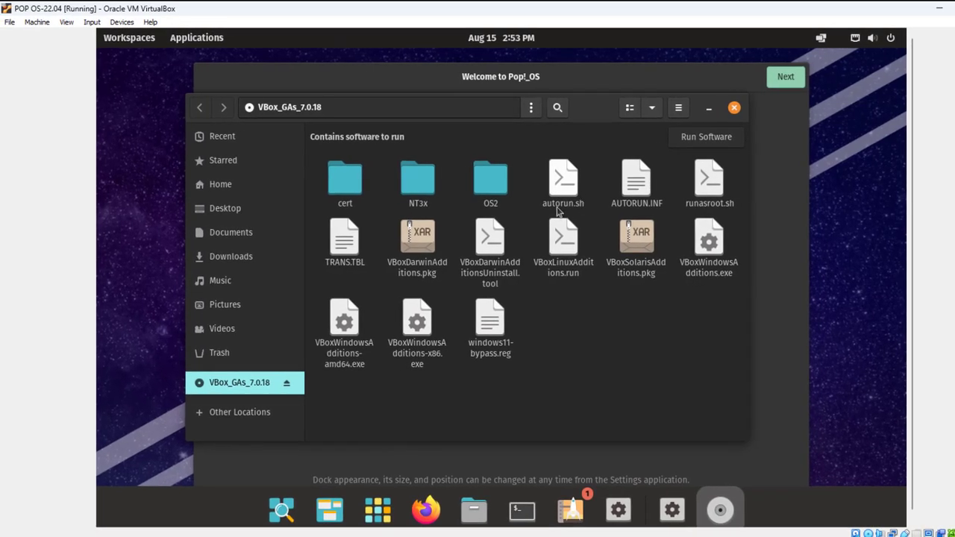
{"action": "right_click", "coordinate": [582, 201]}
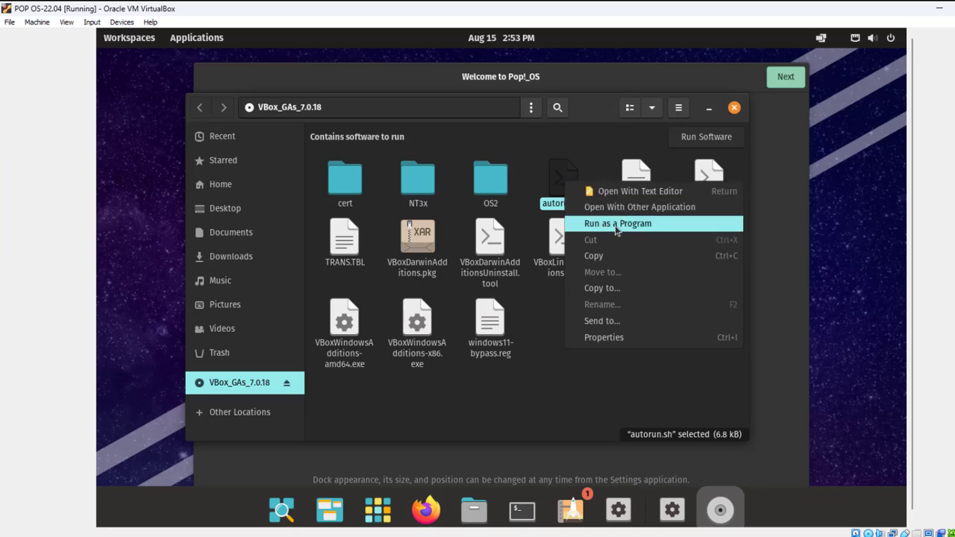
{"action": "left_click", "coordinate": [616, 223]}
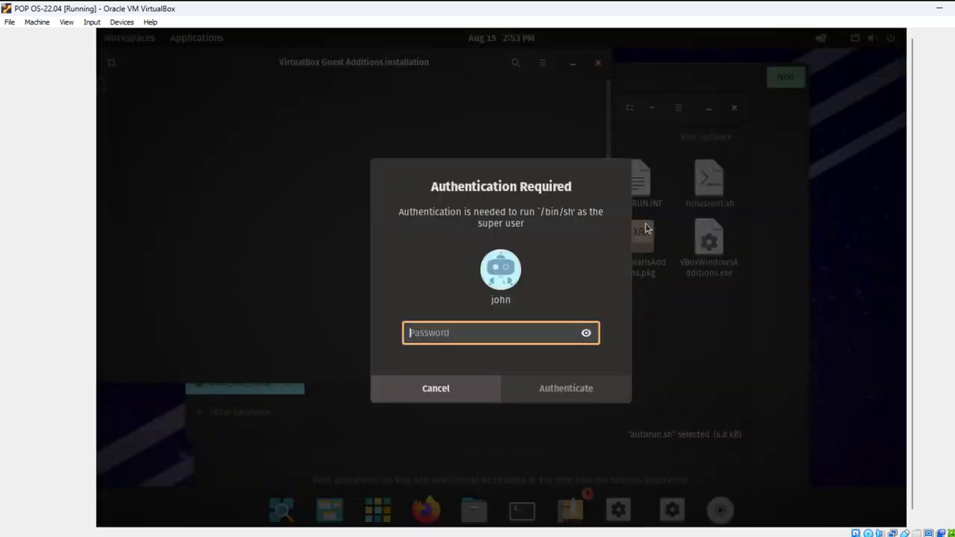
{"action": "type", "text": "****"}
{"action": "left_click", "coordinate": [561, 390]}
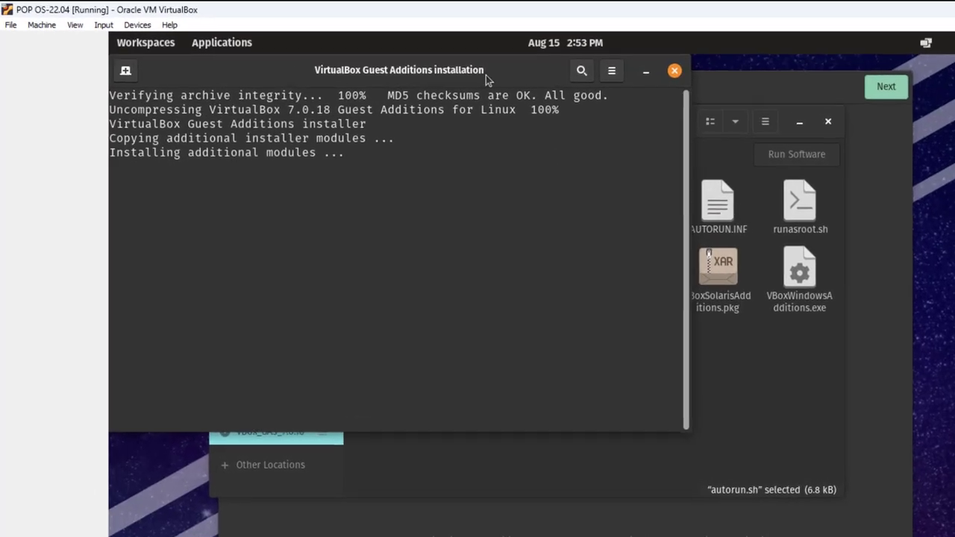
{"action": "left_click_drag", "start_coordinate": [434, 69], "coordinate": [583, 120]}
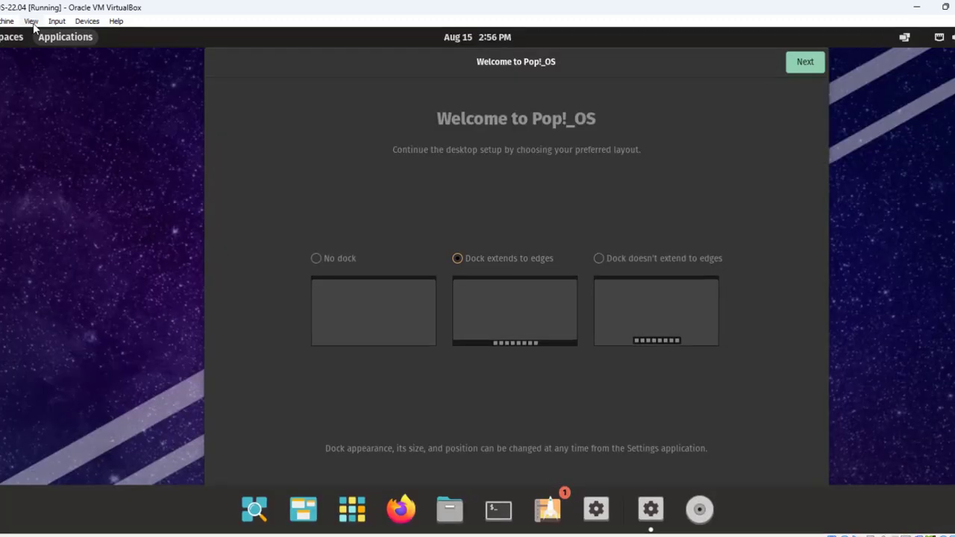
{"action": "left_click", "coordinate": [32, 21]}
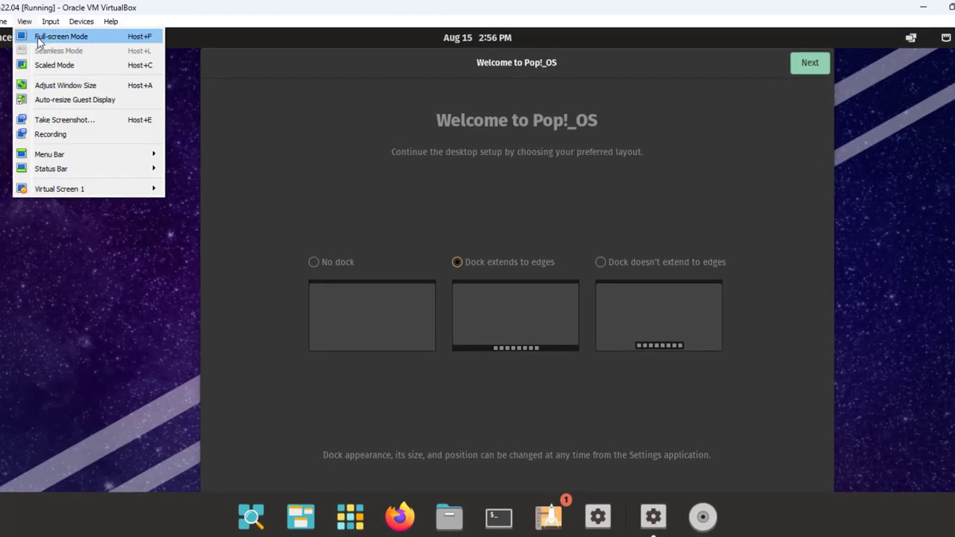
Step: Make the guest full-screen and, after trying each layout, pick the dock extending to the edges
{"action": "left_click", "coordinate": [38, 40]}
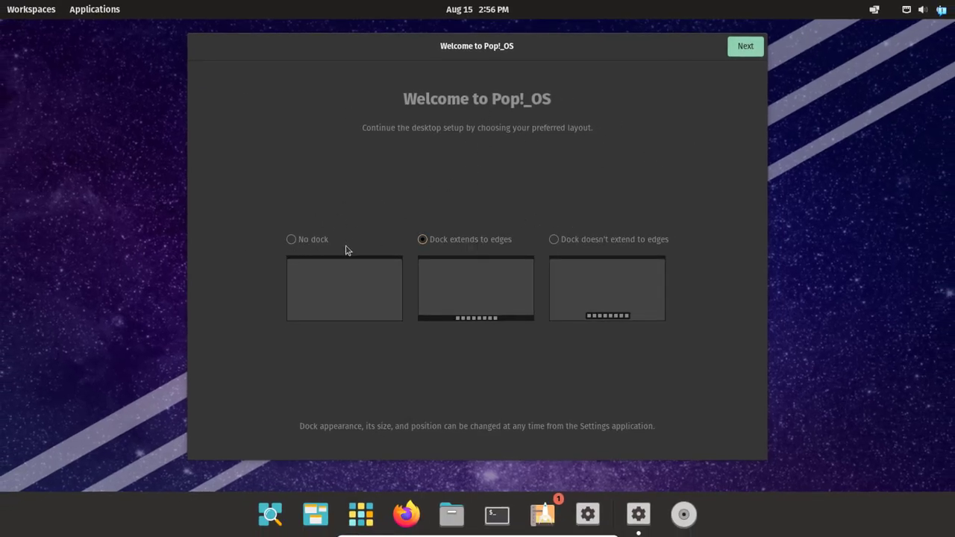
{"action": "left_click", "coordinate": [291, 241]}
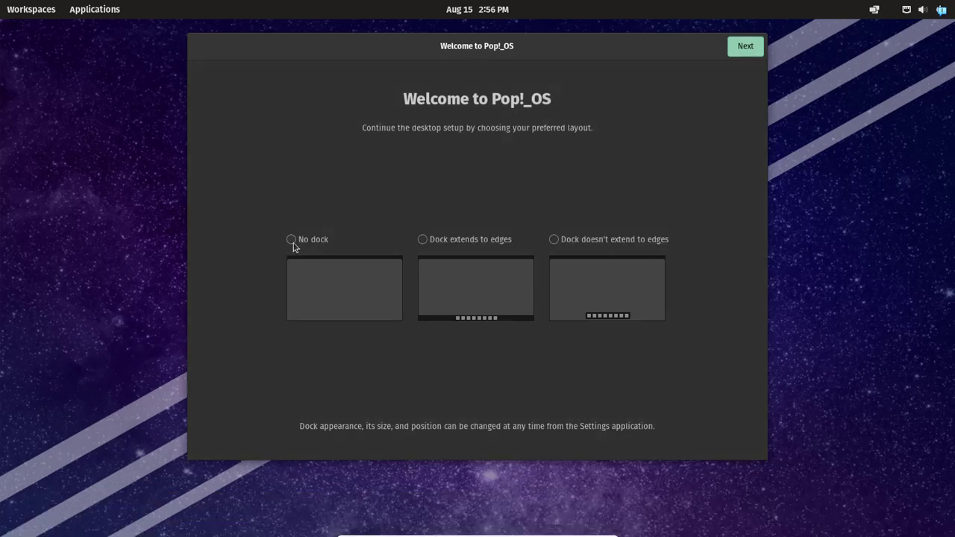
{"action": "left_click", "coordinate": [423, 240]}
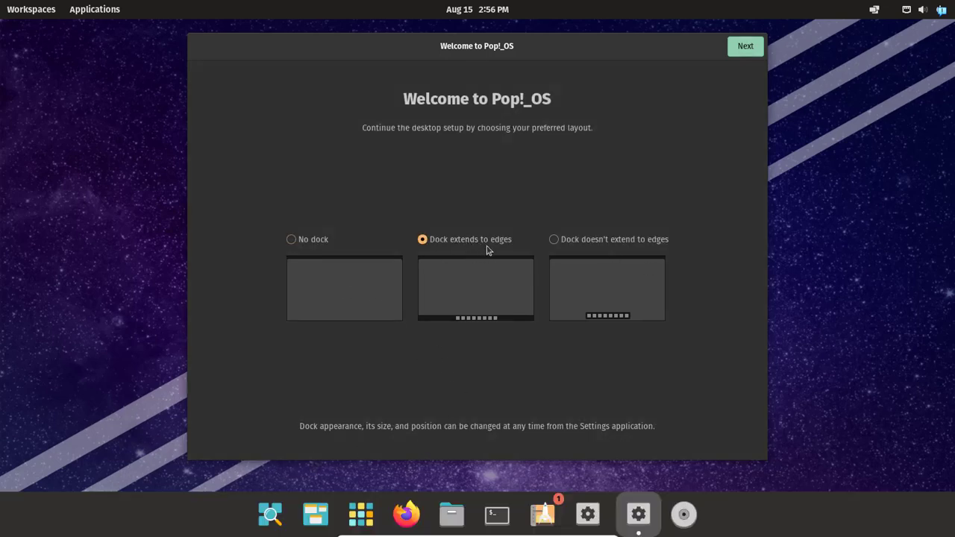
{"action": "left_click", "coordinate": [561, 245]}
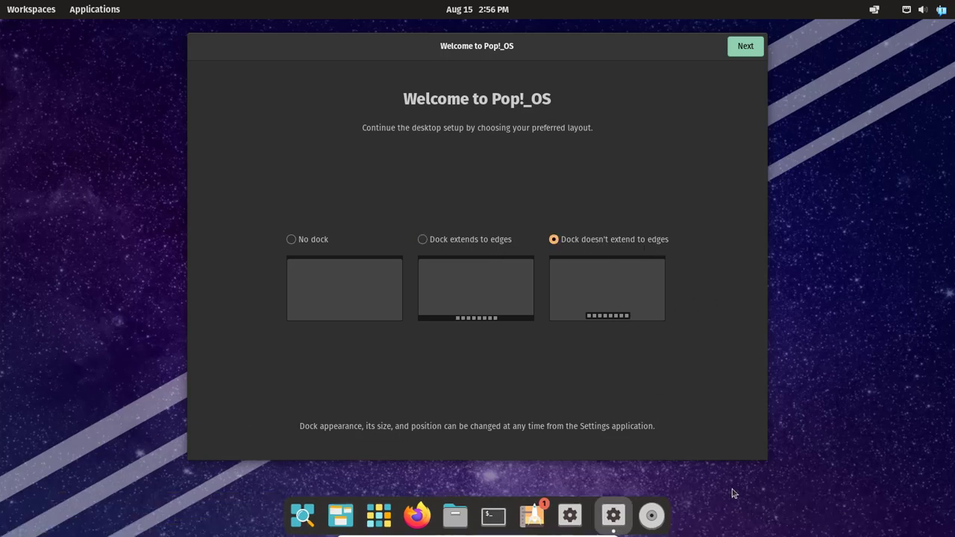
{"action": "left_click", "coordinate": [430, 247]}
{"action": "scroll", "coordinate": [492, 112], "scroll_direction": "down", "scroll_amount": 1}
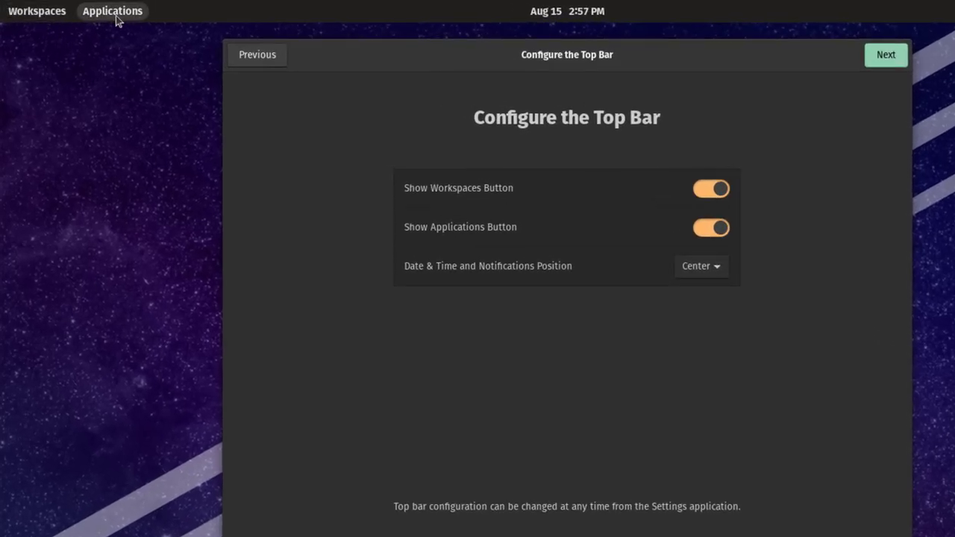
Step: Toggle the Workspaces and Applications top-bar buttons off and back on
{"action": "left_click", "coordinate": [696, 191]}
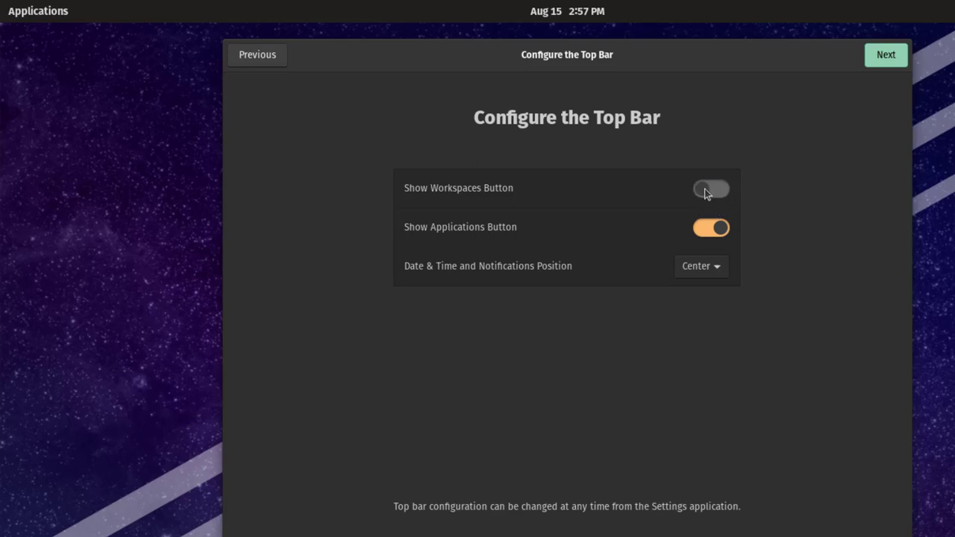
{"action": "left_click", "coordinate": [704, 188]}
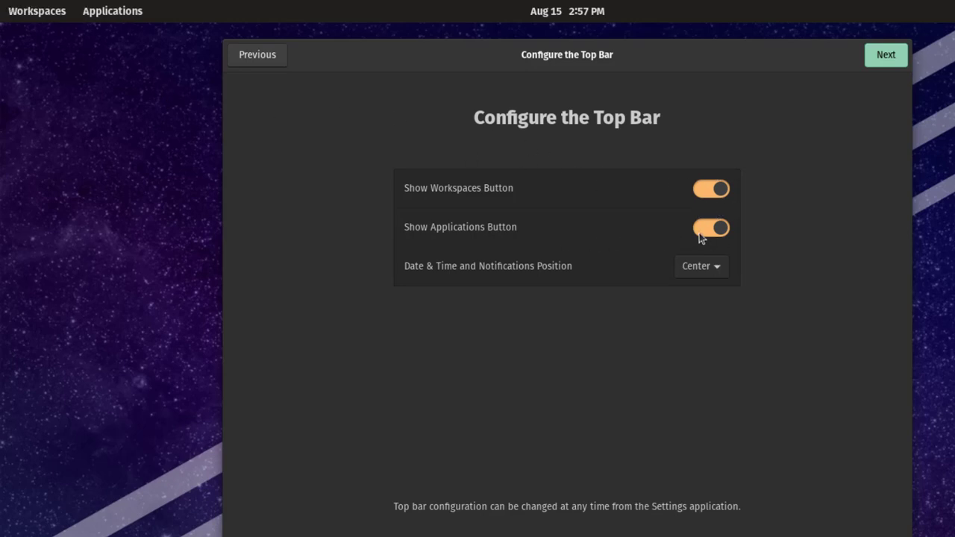
{"action": "left_click", "coordinate": [701, 231]}
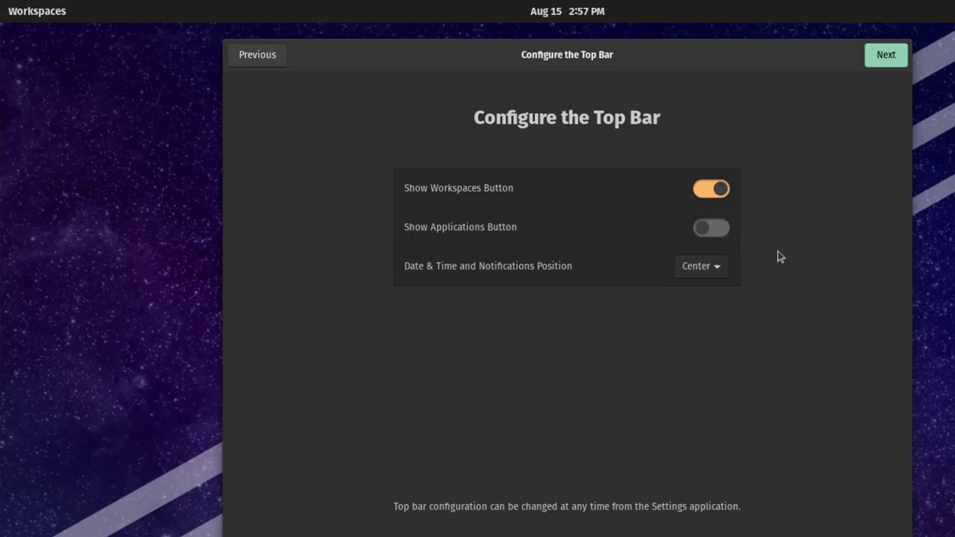
{"action": "left_click", "coordinate": [712, 228]}
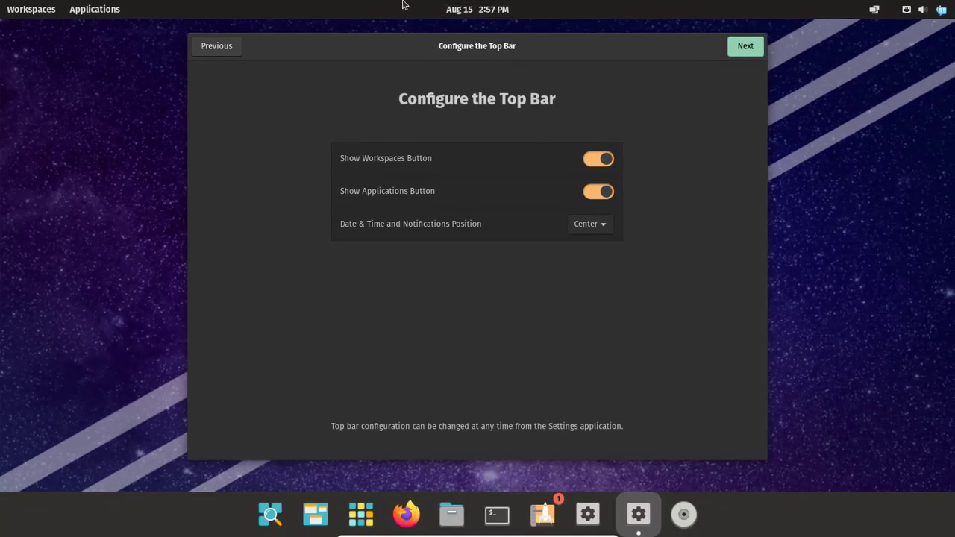
Step: Try the date and time on the left and right, then keep it centred
{"action": "left_click", "coordinate": [604, 227]}
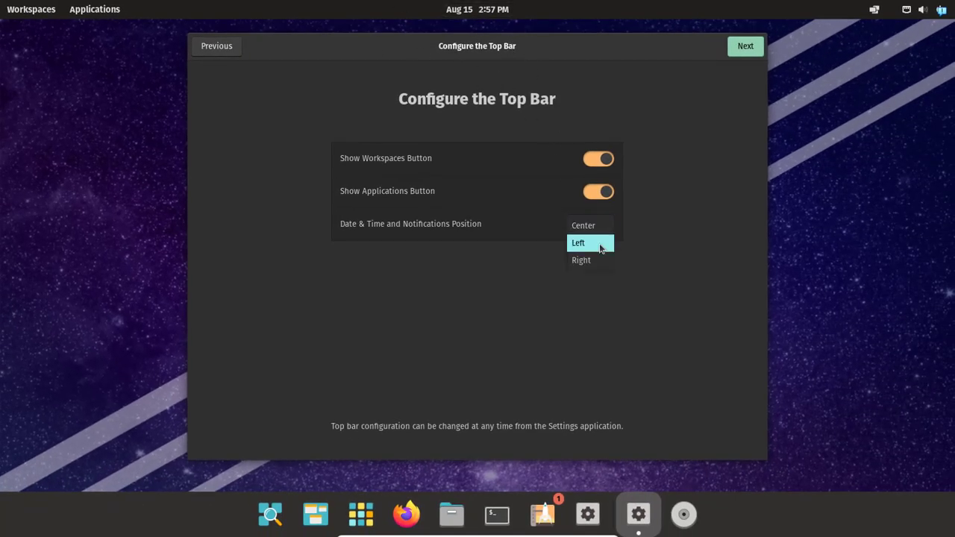
{"action": "left_click", "coordinate": [601, 247]}
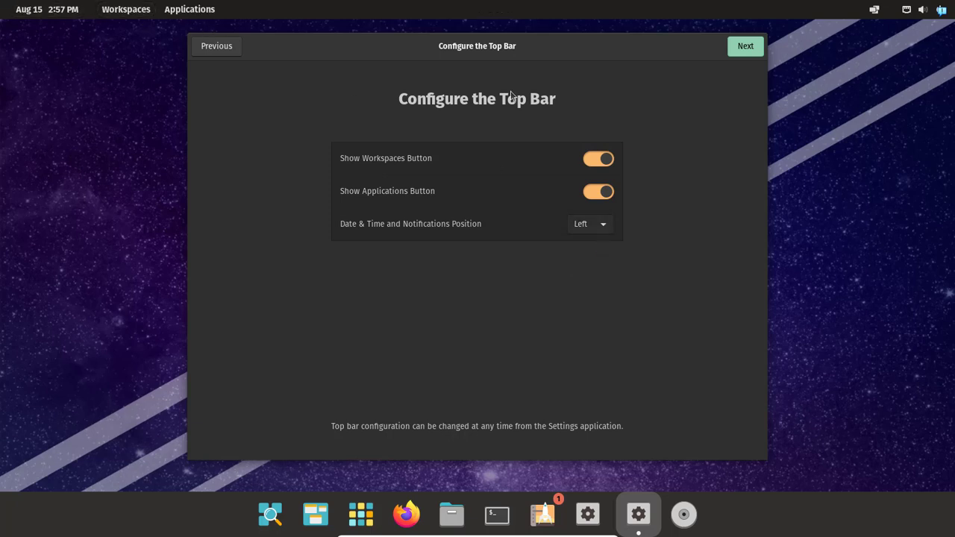
{"action": "left_click", "coordinate": [593, 222]}
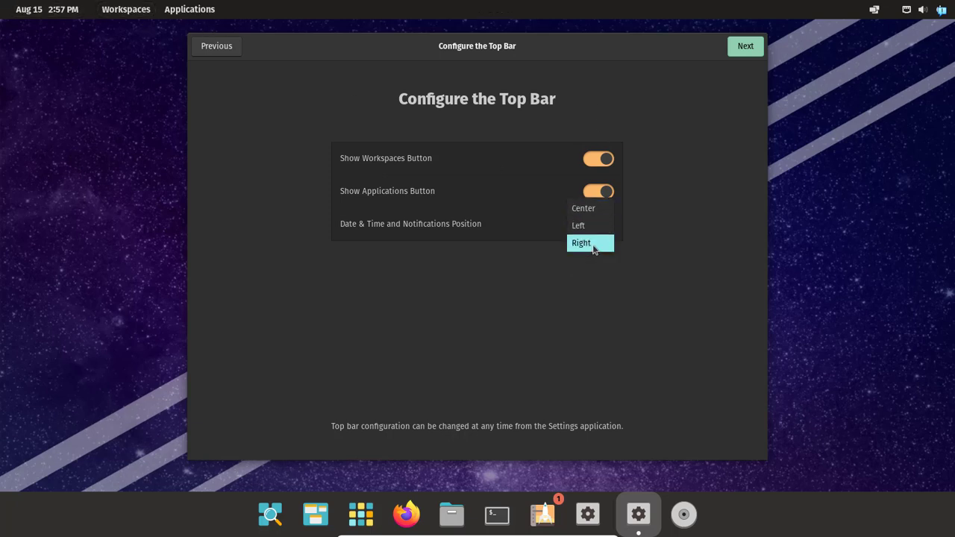
{"action": "left_click", "coordinate": [595, 249]}
{"action": "left_click", "coordinate": [599, 231]}
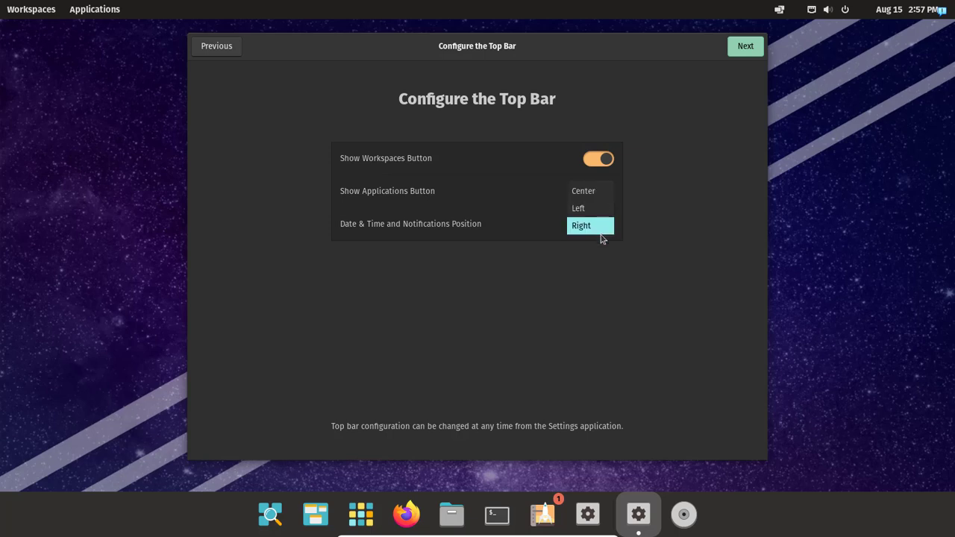
{"action": "left_click", "coordinate": [588, 192]}
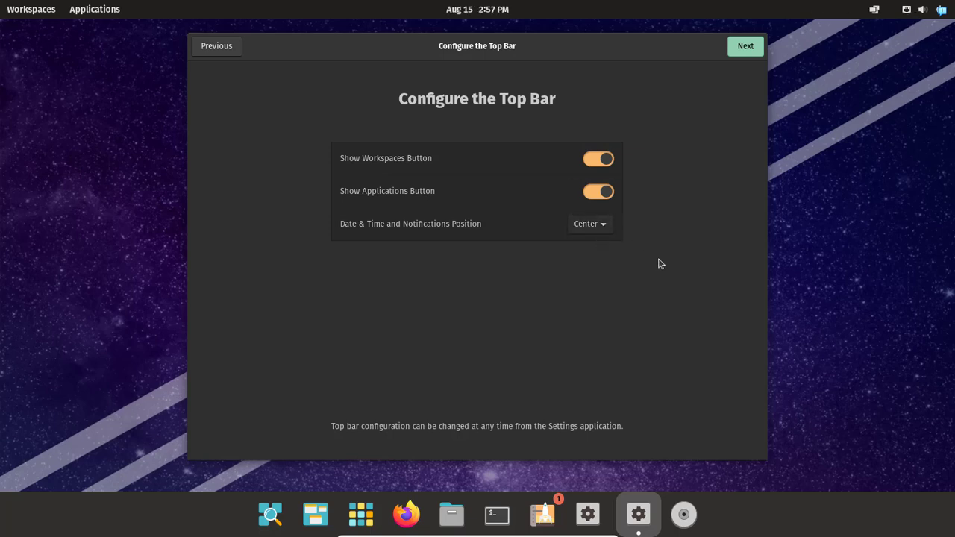
{"action": "left_click", "coordinate": [743, 47]}
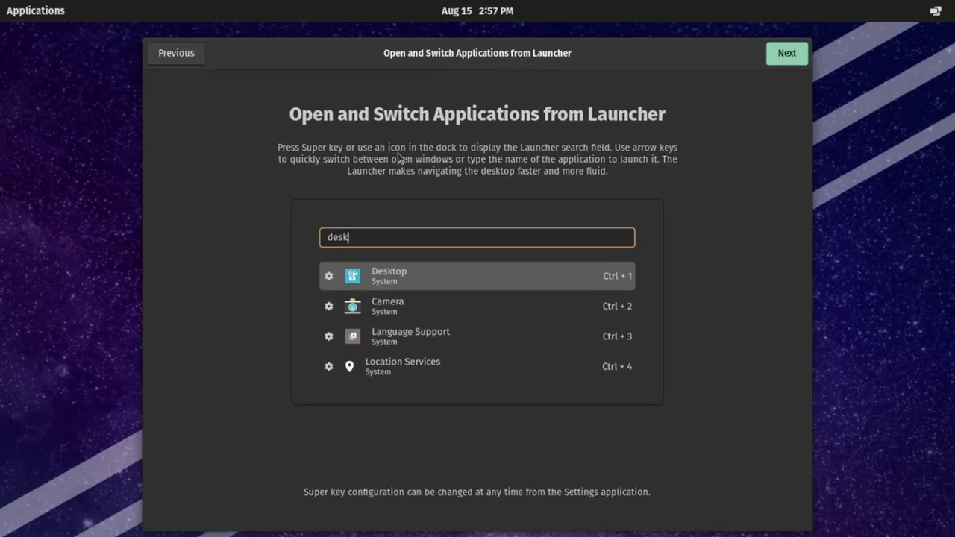
Step: Skip past the launcher and gesture intros and keep the Dark appearance after trying Light
{"action": "left_click", "coordinate": [787, 53]}
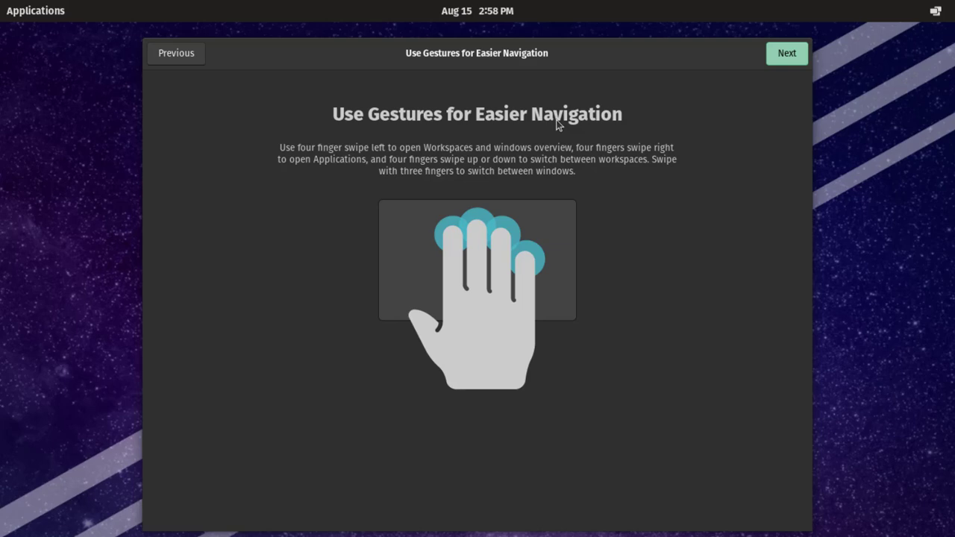
{"action": "left_click", "coordinate": [787, 53]}
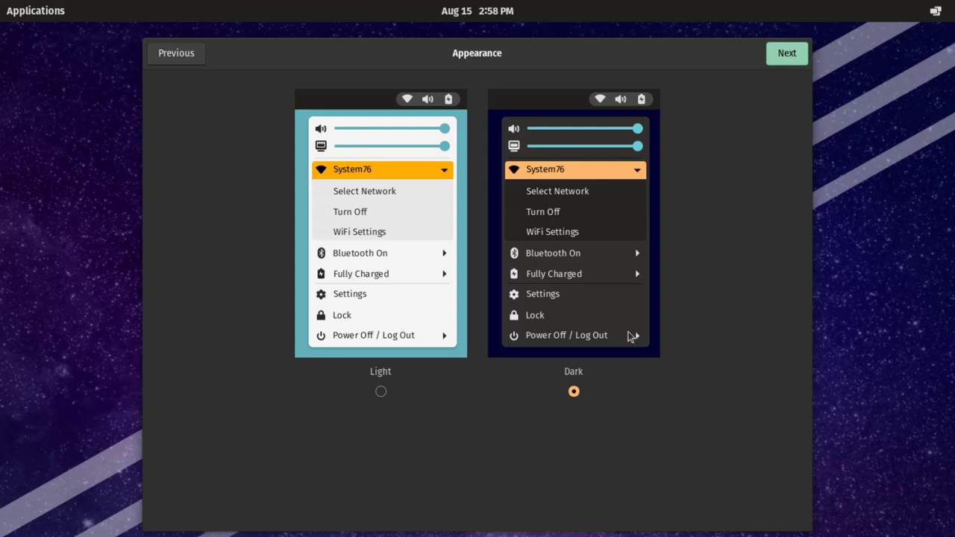
{"action": "left_click", "coordinate": [383, 159]}
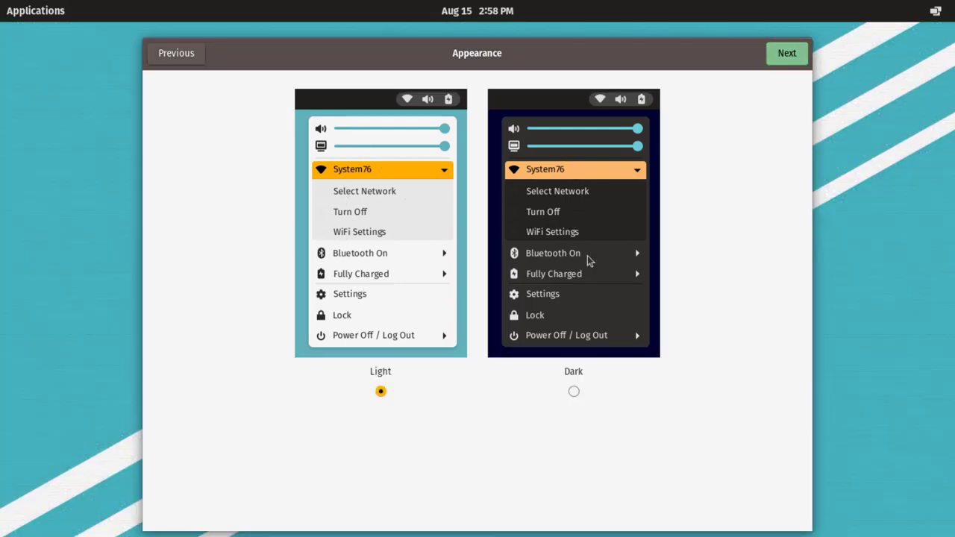
{"action": "left_click", "coordinate": [586, 233]}
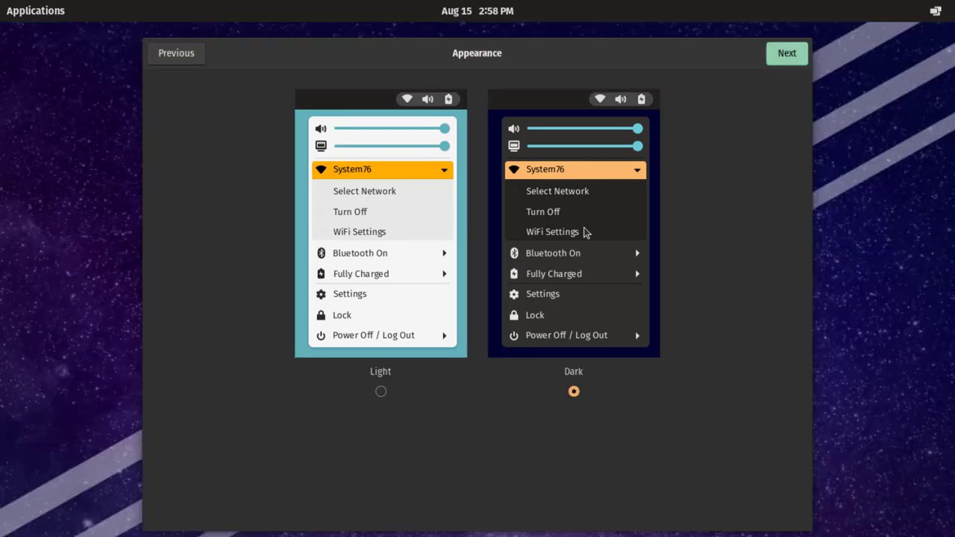
{"action": "left_click", "coordinate": [789, 56]}
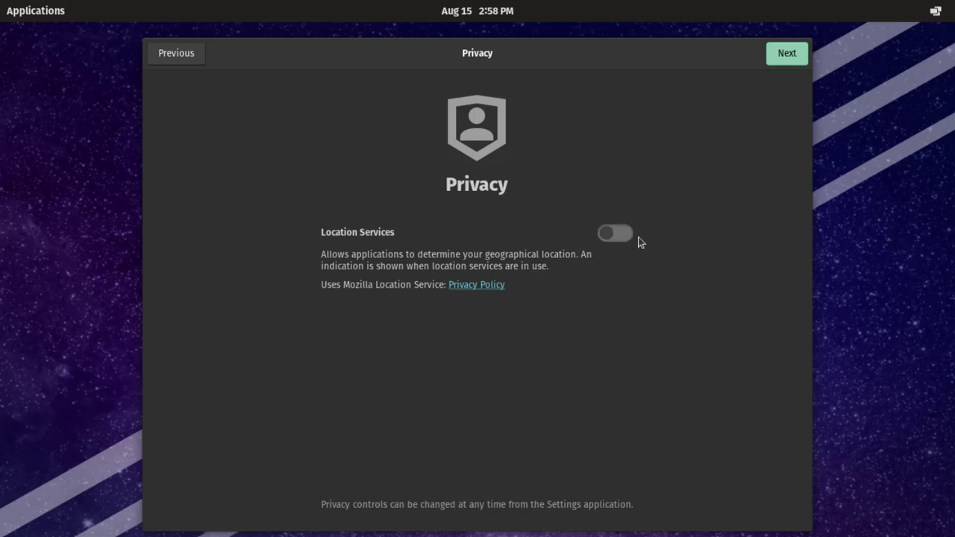
Step: Turn off Location Services and set the time zone to New York (EDT, UTC-04)
{"action": "left_click", "coordinate": [607, 235]}
{"action": "left_click", "coordinate": [780, 53]}
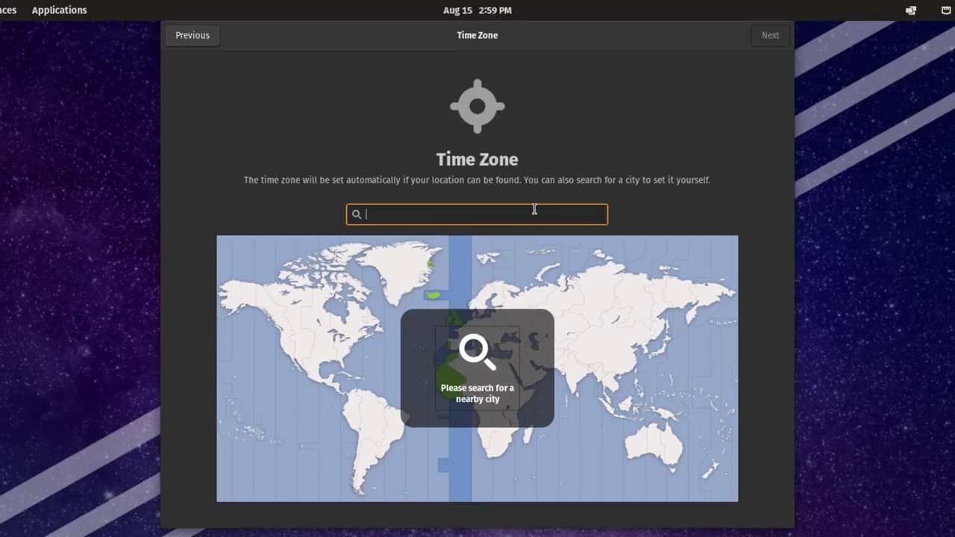
{"action": "type", "text": "New yo"}
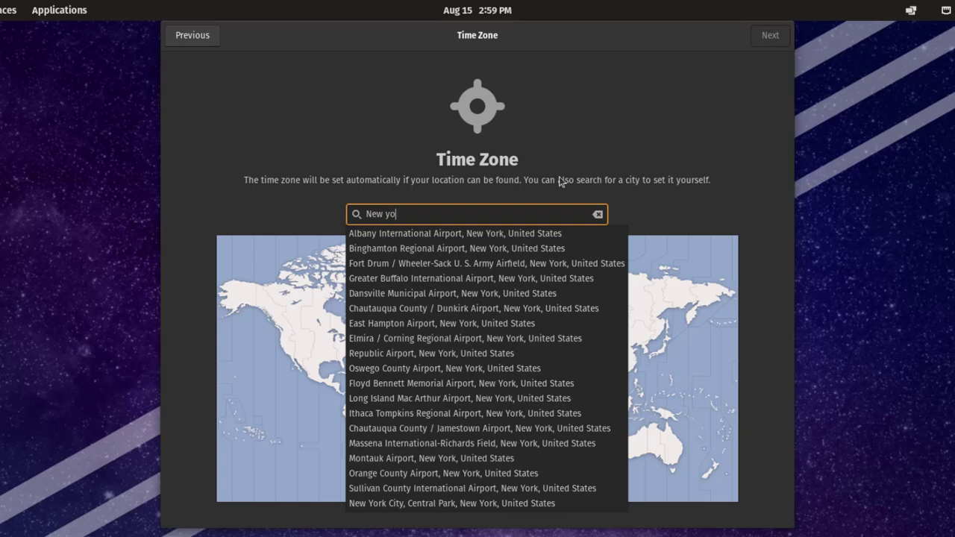
{"action": "type", "text": "rk"}
{"action": "scroll", "coordinate": [395, 397], "scroll_direction": "down", "scroll_amount": 3}
{"action": "left_click", "coordinate": [395, 398]}
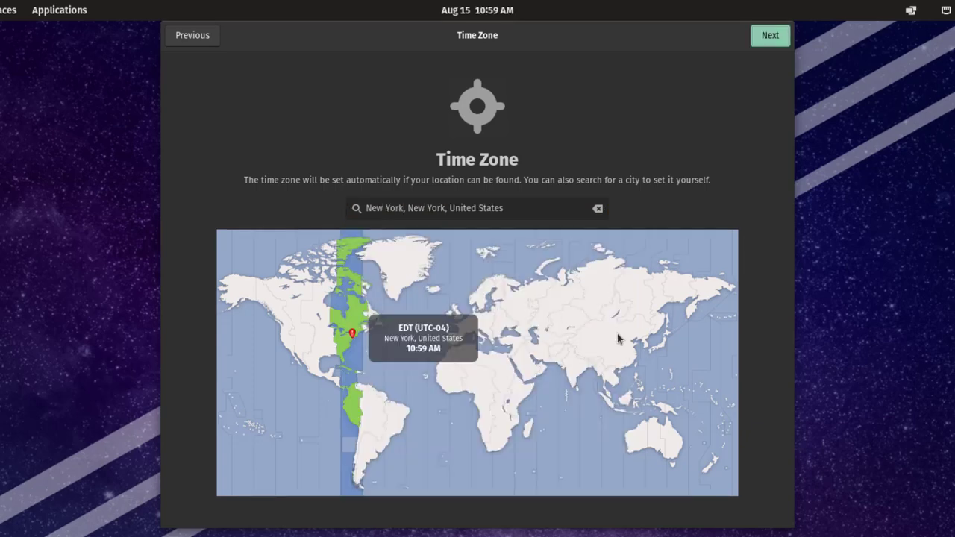
{"action": "left_click", "coordinate": [771, 37]}
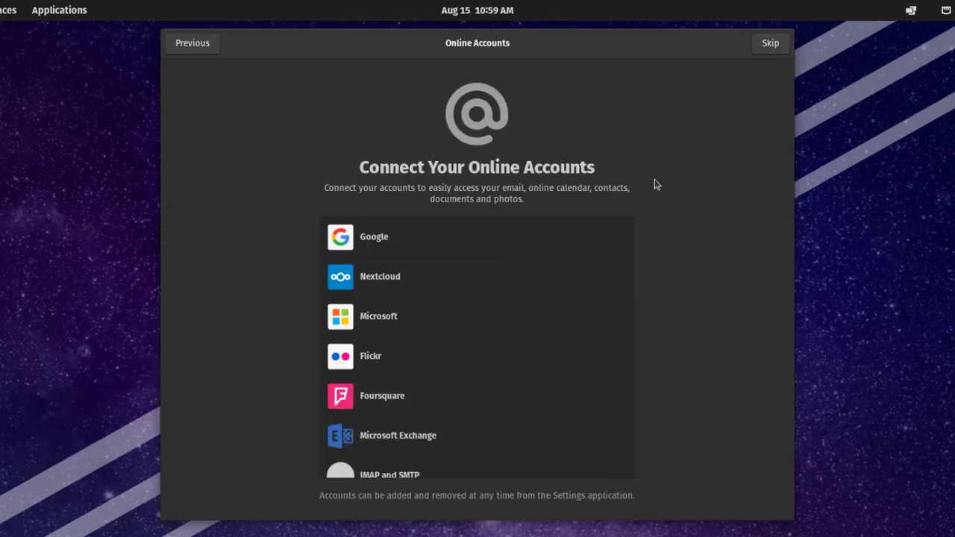
Step: Cancel the Google and Nextcloud account dialogs, skip online accounts, and start using Pop!_OS
{"action": "left_click", "coordinate": [404, 240]}
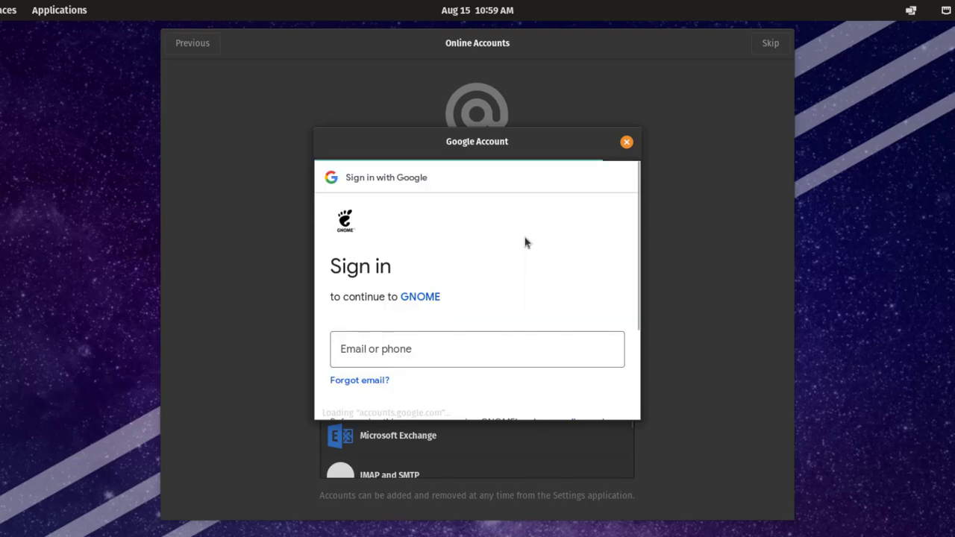
{"action": "key", "text": "Escape"}
{"action": "left_click", "coordinate": [380, 289]}
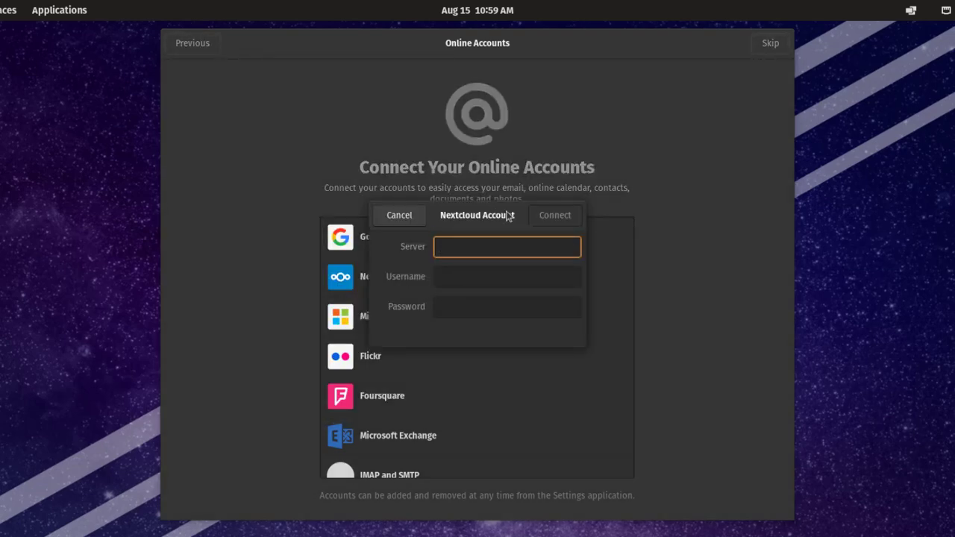
{"action": "left_click", "coordinate": [397, 215]}
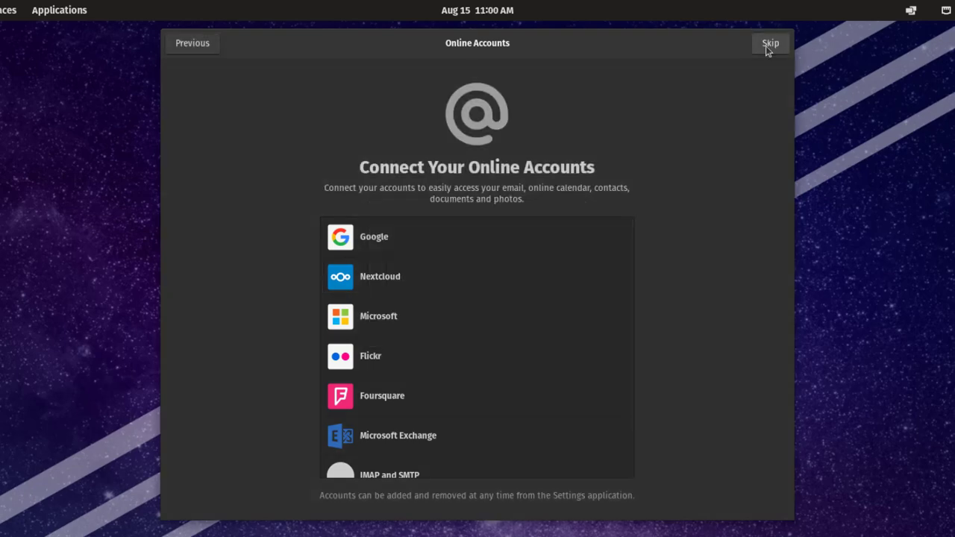
{"action": "left_click", "coordinate": [768, 44]}
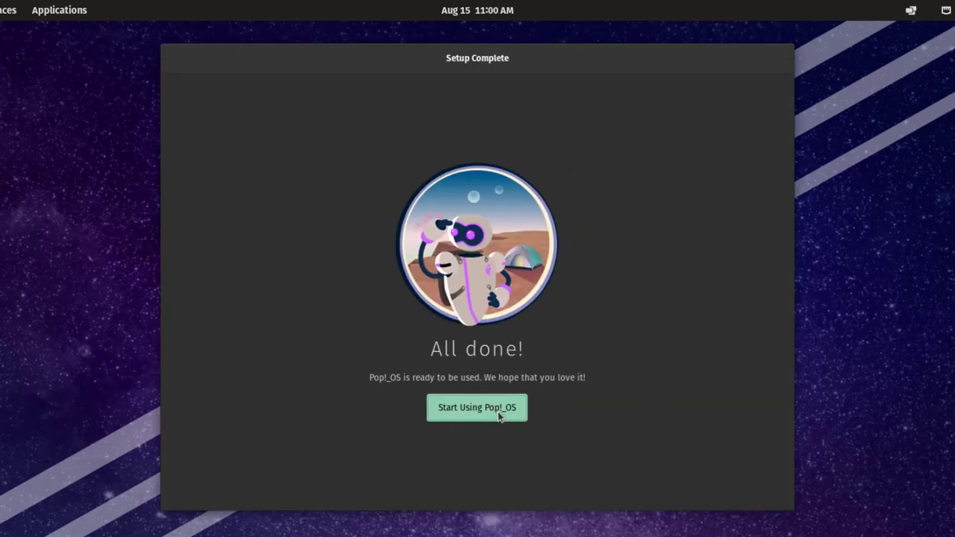
{"action": "left_click", "coordinate": [501, 417]}
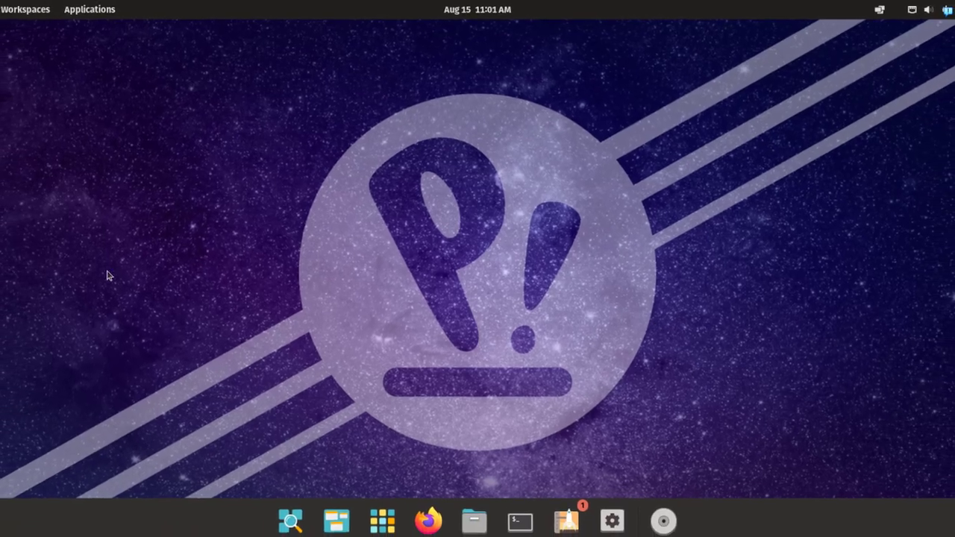
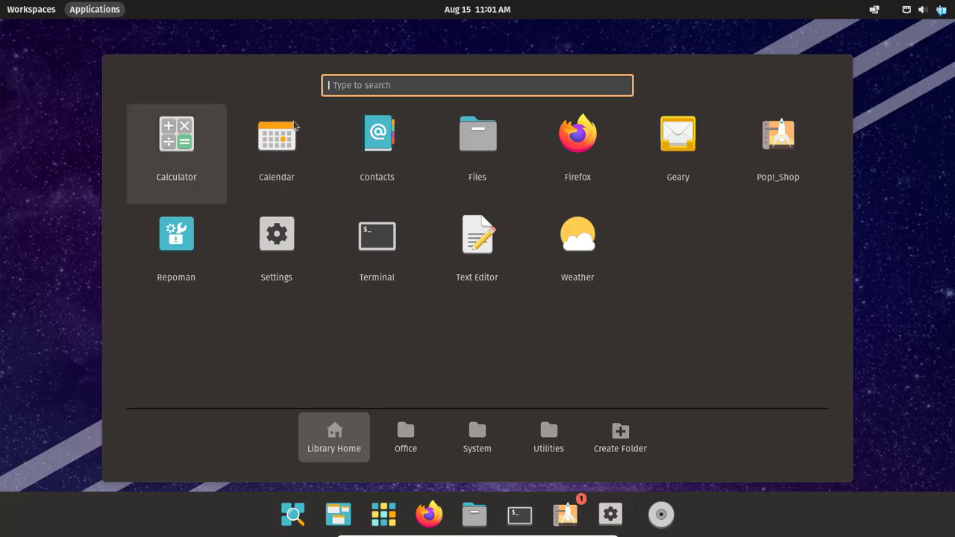
Step: Centre Calculator, cycle it through Financial, Programming and Keyboard modes, then quit it
{"action": "left_click", "coordinate": [185, 140]}
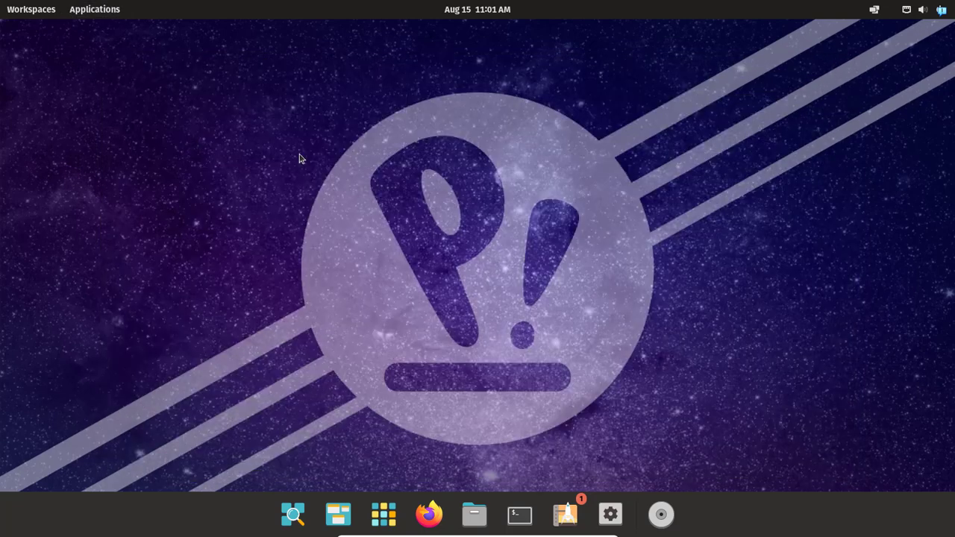
{"action": "left_click_drag", "start_coordinate": [186, 82], "coordinate": [459, 83]}
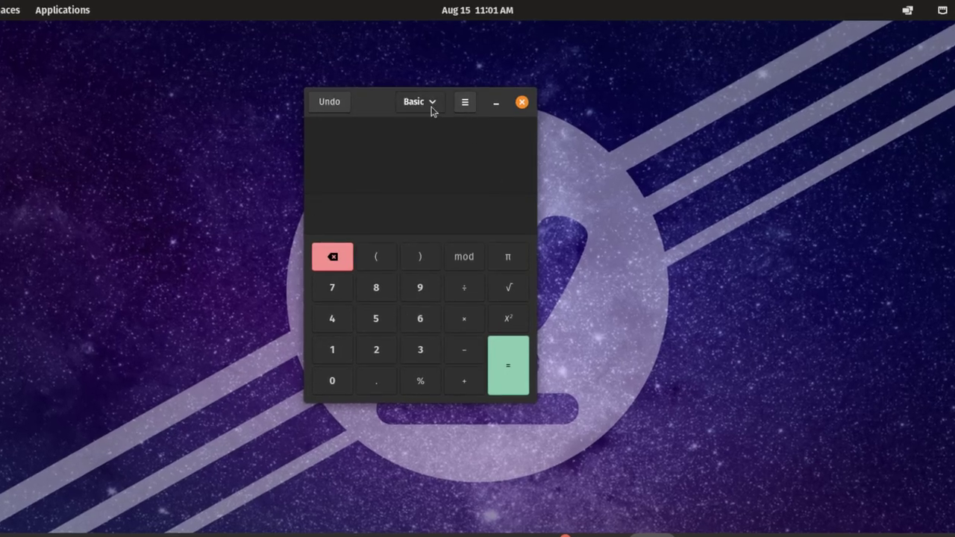
{"action": "left_click", "coordinate": [431, 105]}
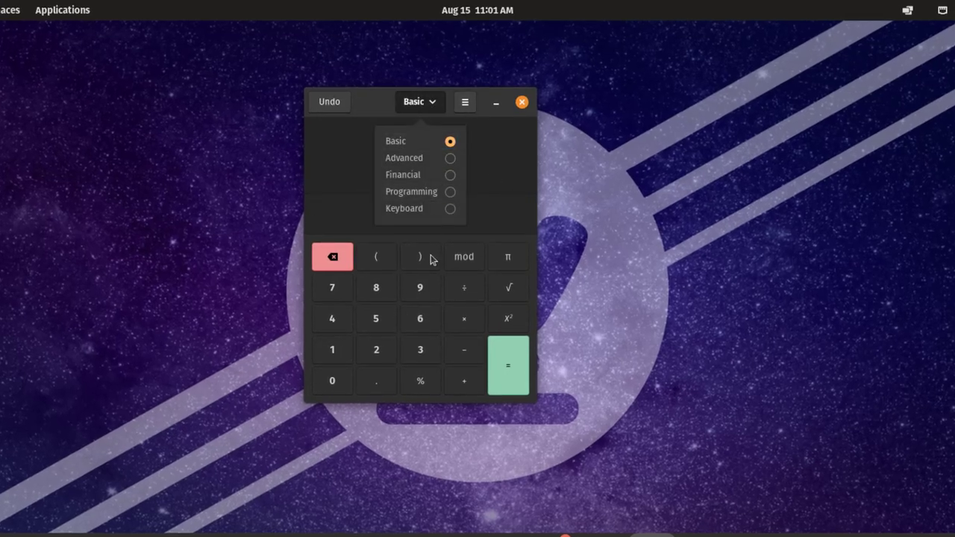
{"action": "left_click", "coordinate": [451, 177]}
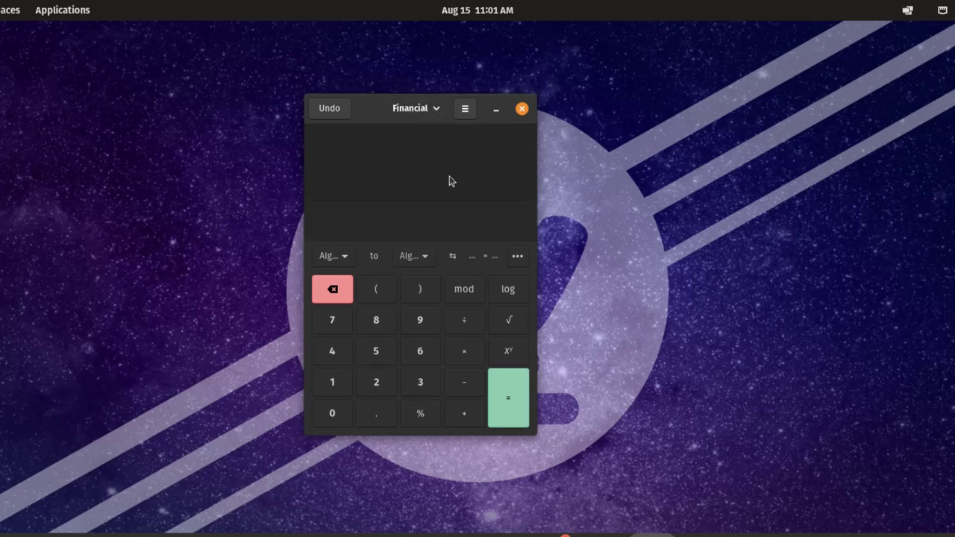
{"action": "left_click", "coordinate": [435, 110]}
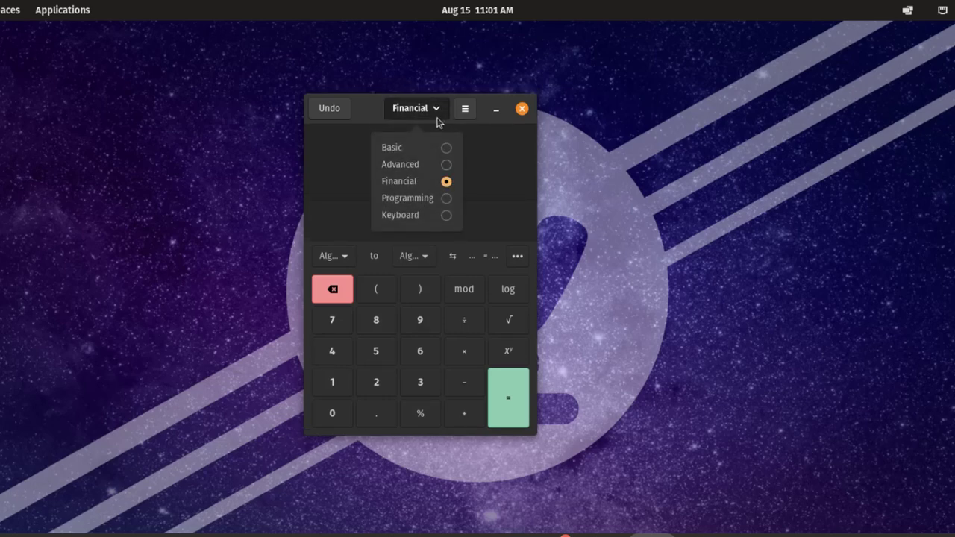
{"action": "left_click", "coordinate": [447, 198]}
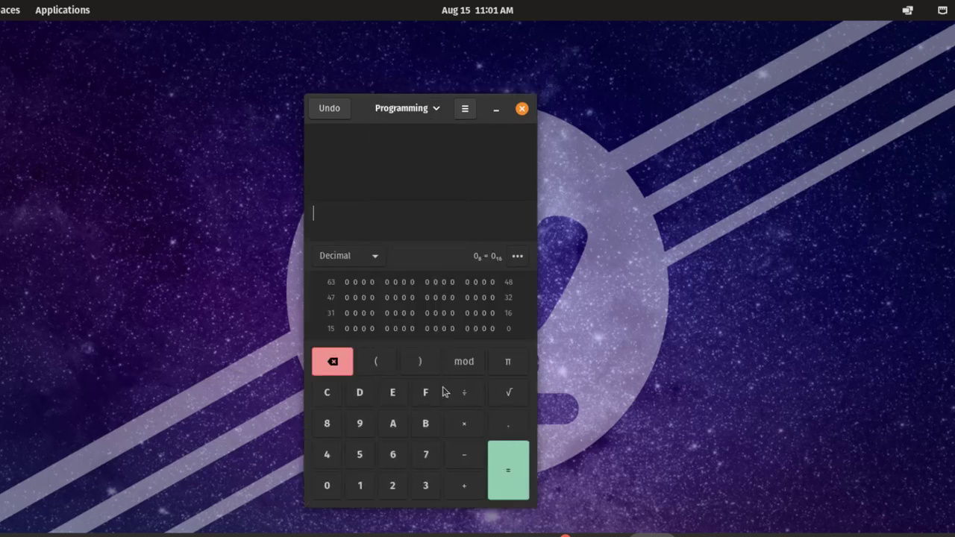
{"action": "left_click", "coordinate": [435, 111]}
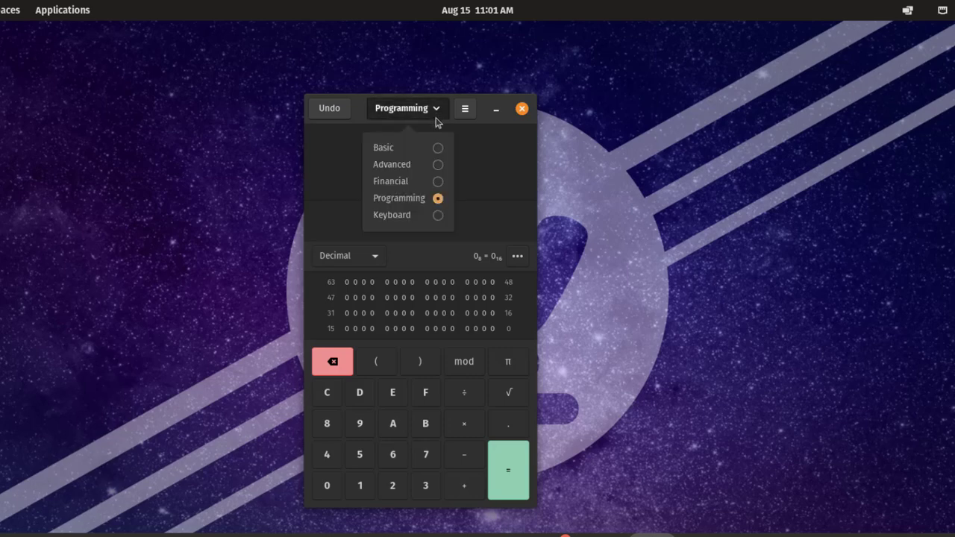
{"action": "left_click", "coordinate": [437, 215]}
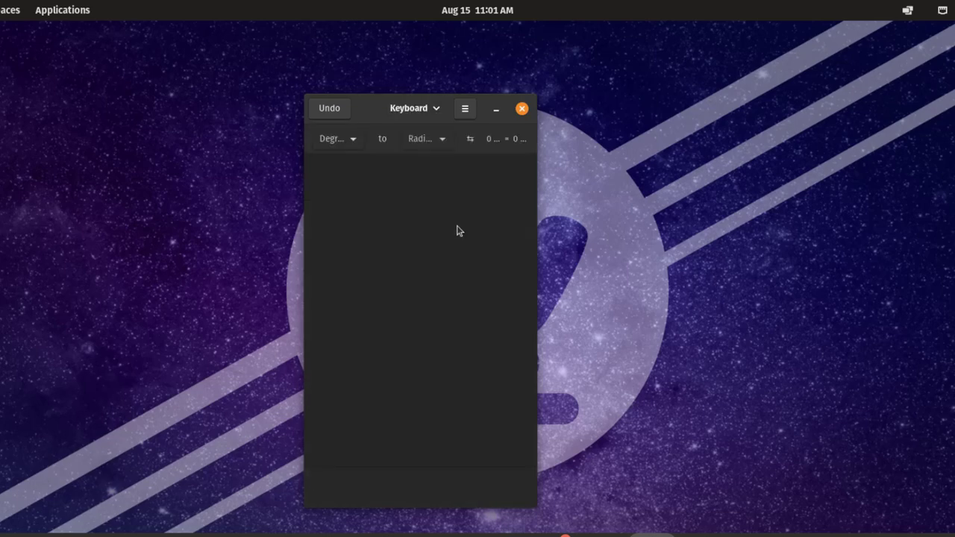
{"action": "key", "text": "ctrl+q"}
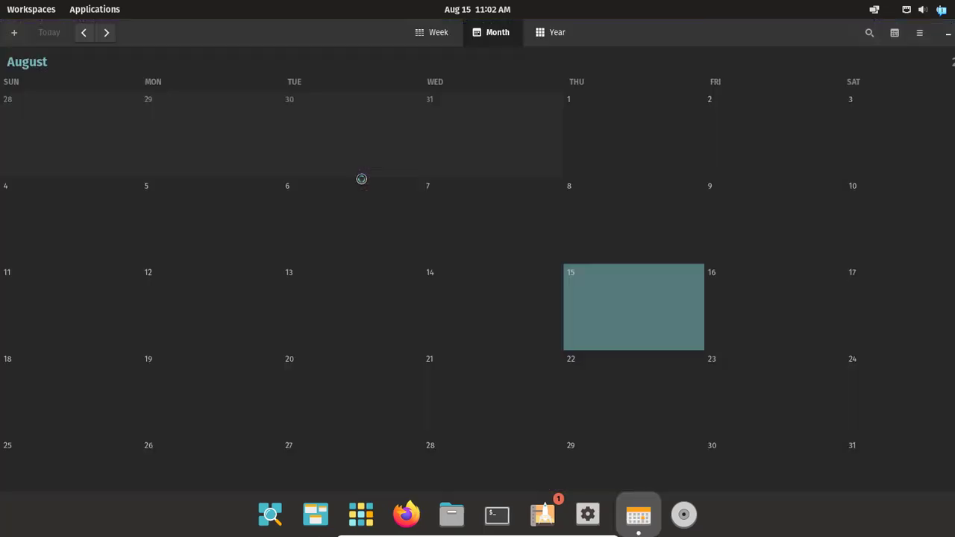
Step: Flip the calendar between Year, Week and Month views, ending on August
{"action": "left_click", "coordinate": [528, 39]}
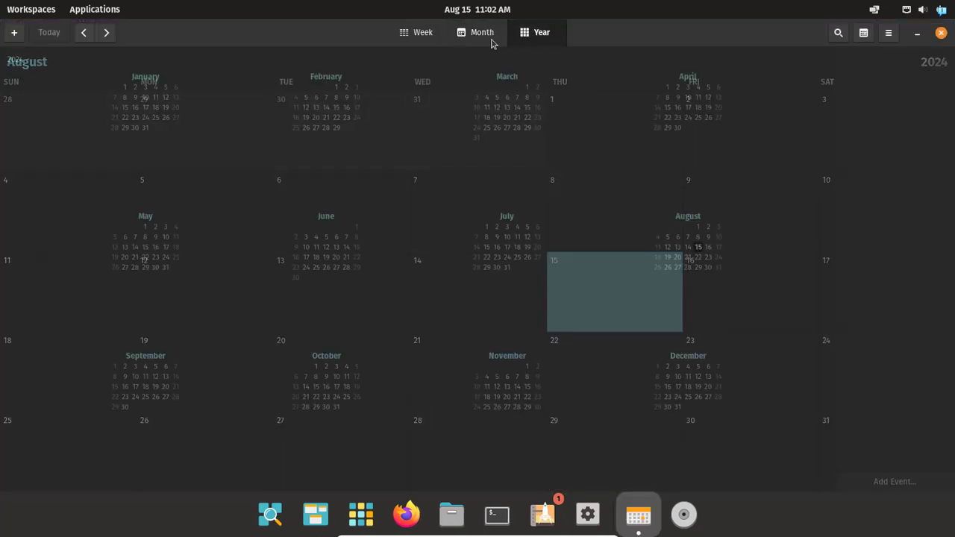
{"action": "left_click", "coordinate": [417, 36]}
{"action": "left_click", "coordinate": [489, 36]}
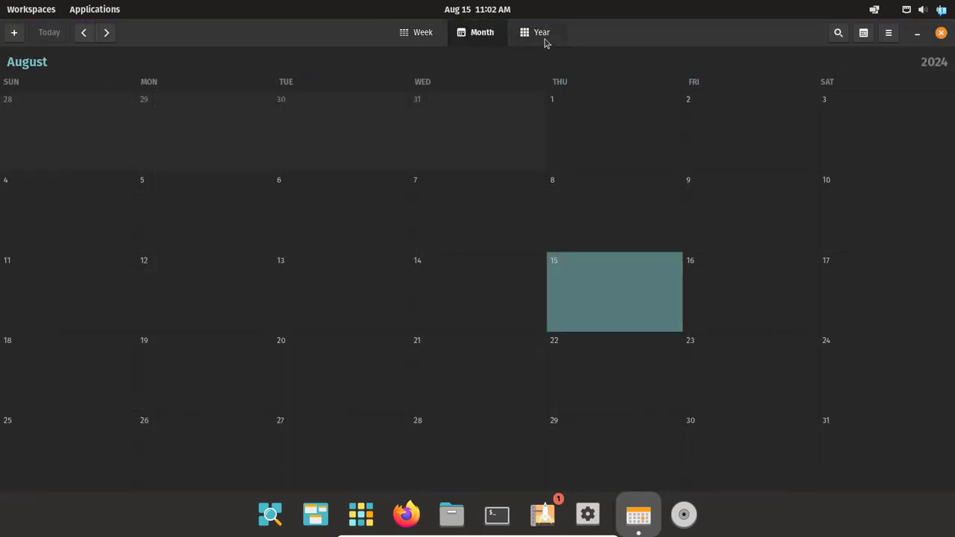
{"action": "left_click", "coordinate": [415, 33]}
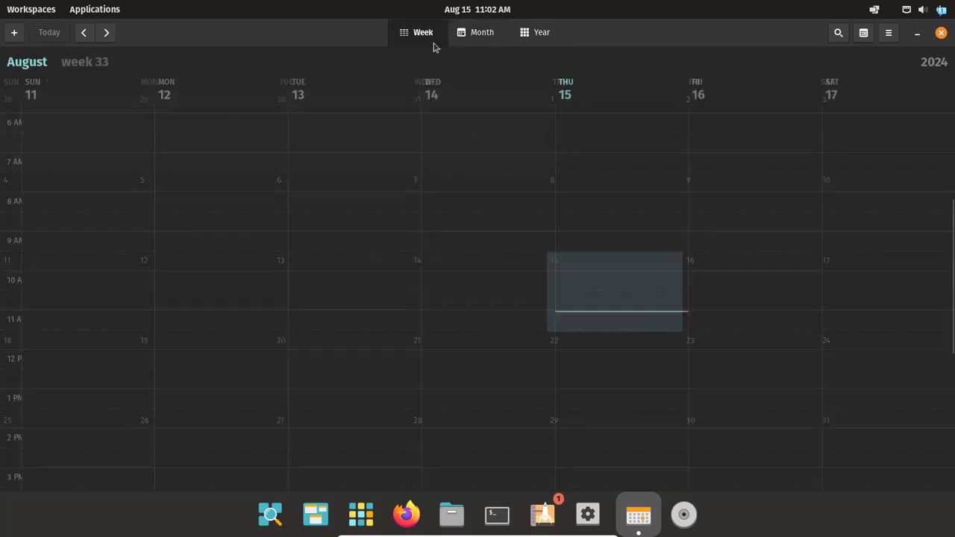
{"action": "left_click", "coordinate": [489, 33]}
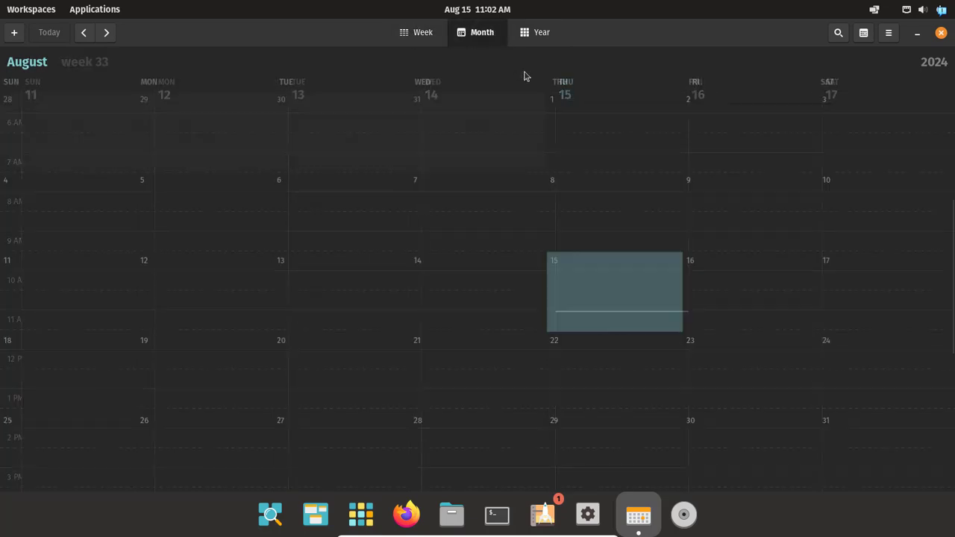
Step: Add an untitled all-day event on August 7 through its full details form
{"action": "left_click", "coordinate": [500, 207]}
{"action": "left_click", "coordinate": [449, 156]}
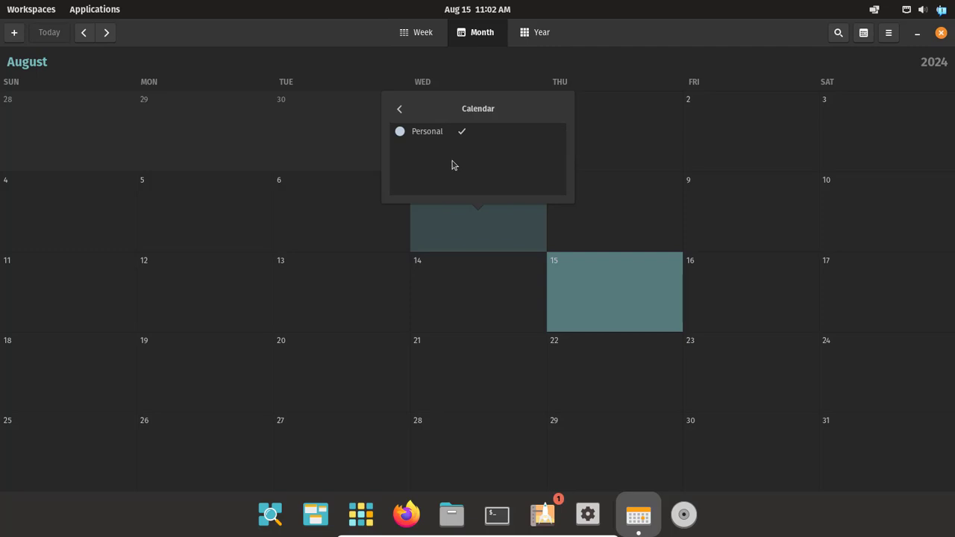
{"action": "left_click", "coordinate": [401, 110]}
{"action": "left_click", "coordinate": [430, 186]}
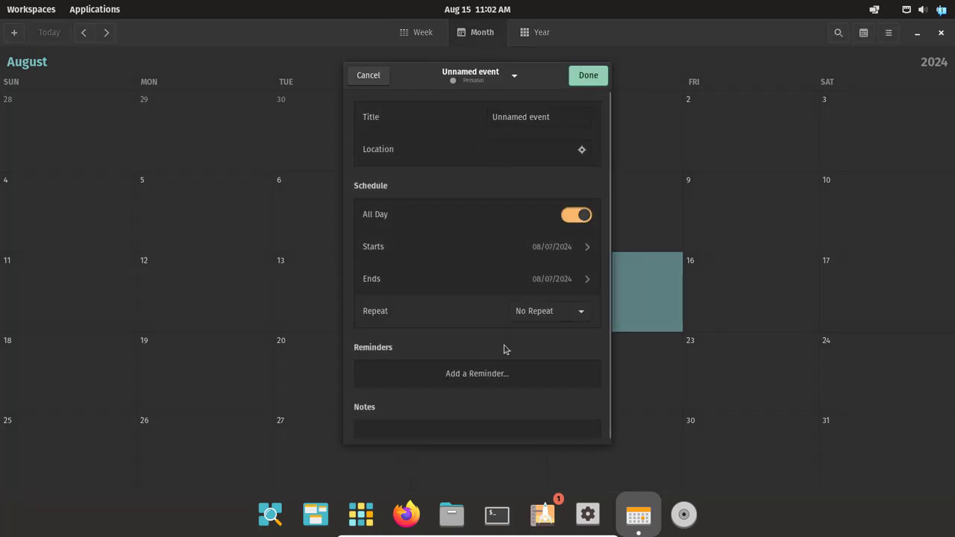
{"action": "left_click", "coordinate": [588, 75]}
Step: Look over the calendars list and the Calendar app's main options menu
{"action": "left_click", "coordinate": [863, 32]}
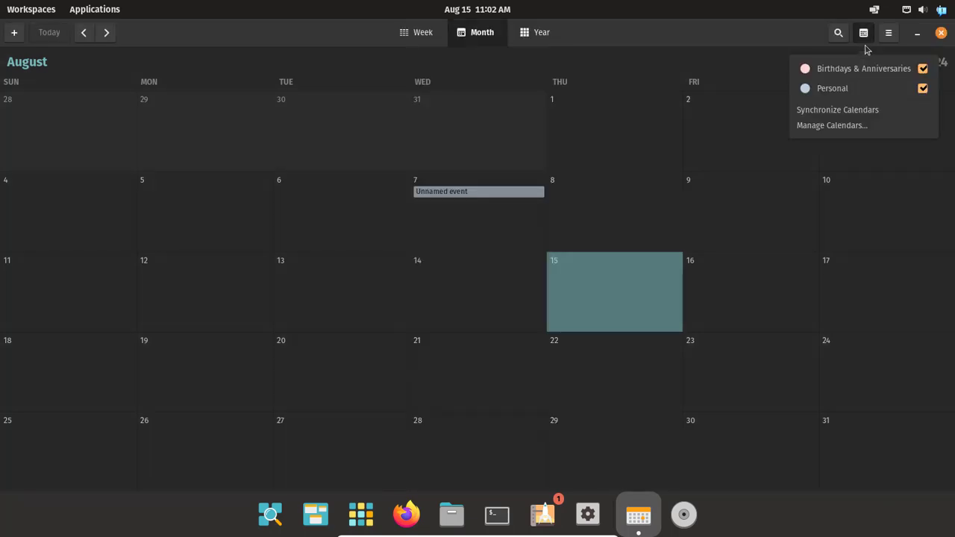
{"action": "left_click", "coordinate": [888, 37]}
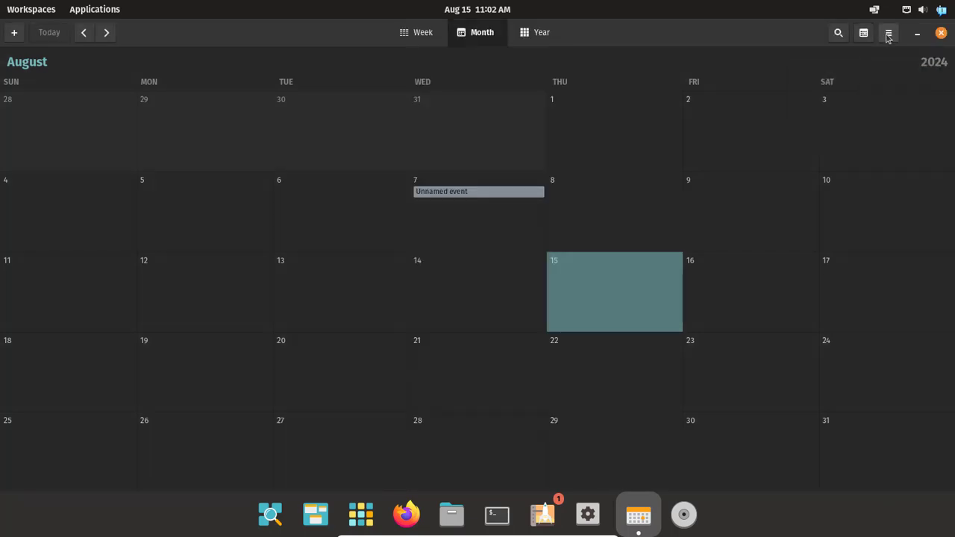
{"action": "left_click", "coordinate": [888, 37]}
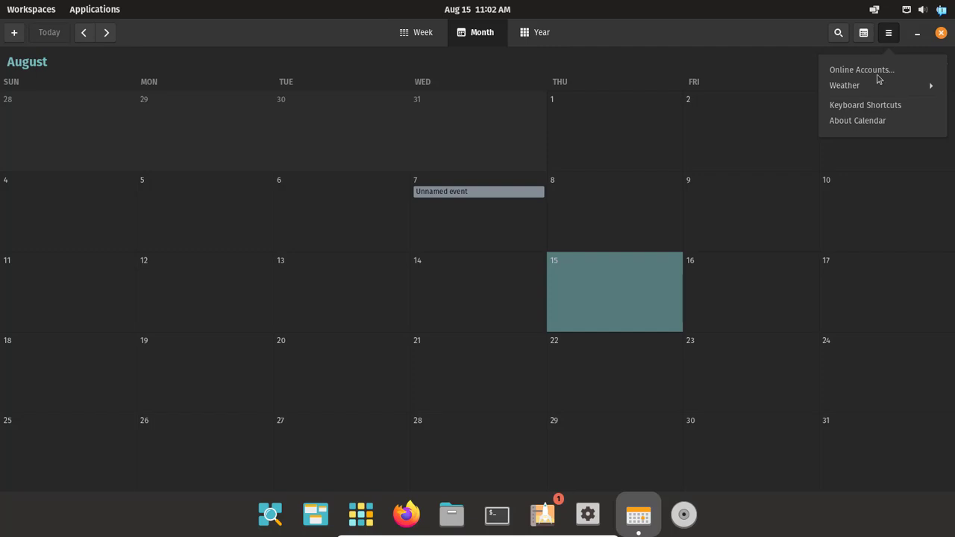
Step: Launch Contacts and quit its setup, then launch Firefox from the library
{"action": "key", "text": "super+a"}
{"action": "left_click", "coordinate": [389, 143]}
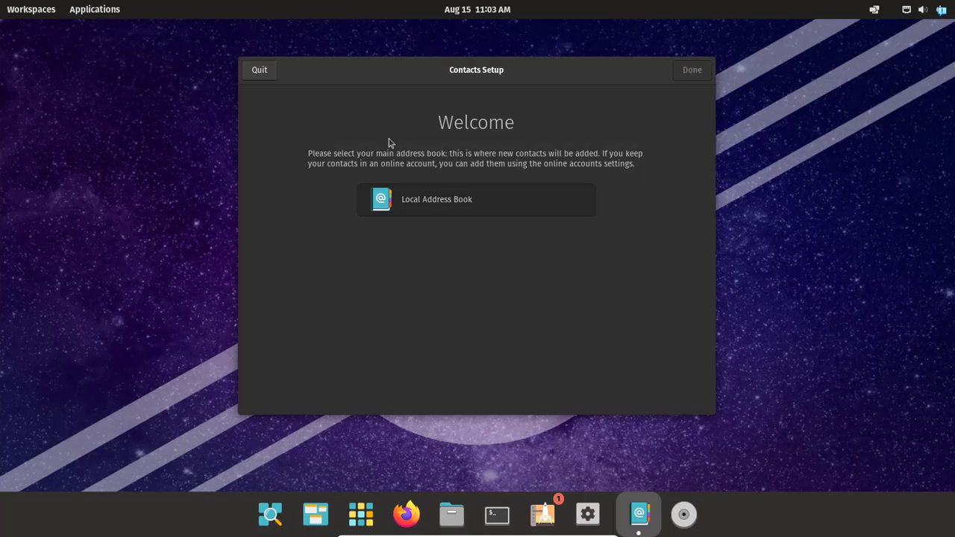
{"action": "left_click", "coordinate": [268, 70]}
{"action": "key", "text": "super+a"}
{"action": "left_click", "coordinate": [578, 138]}
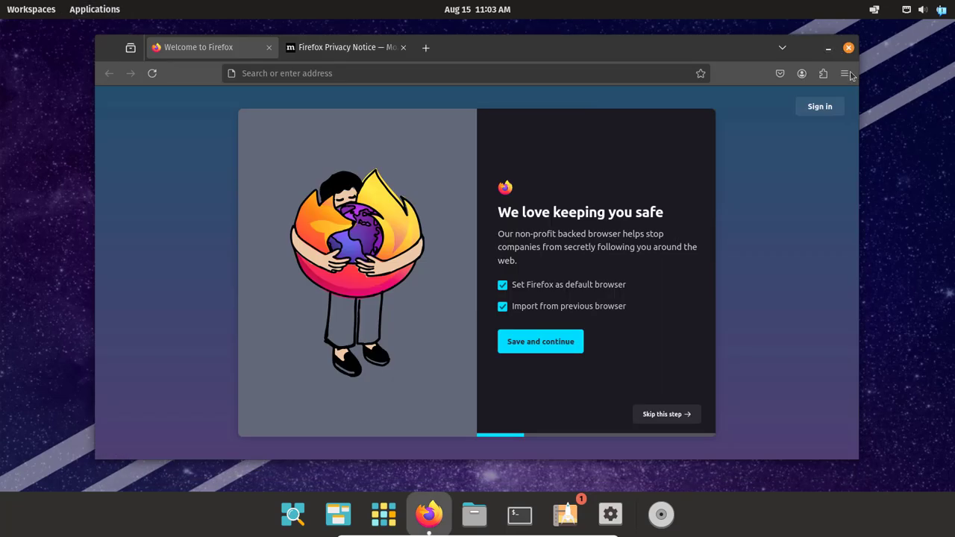
Step: Show Firefox's About details with version 128.0 from the Help menu
{"action": "left_click", "coordinate": [843, 74]}
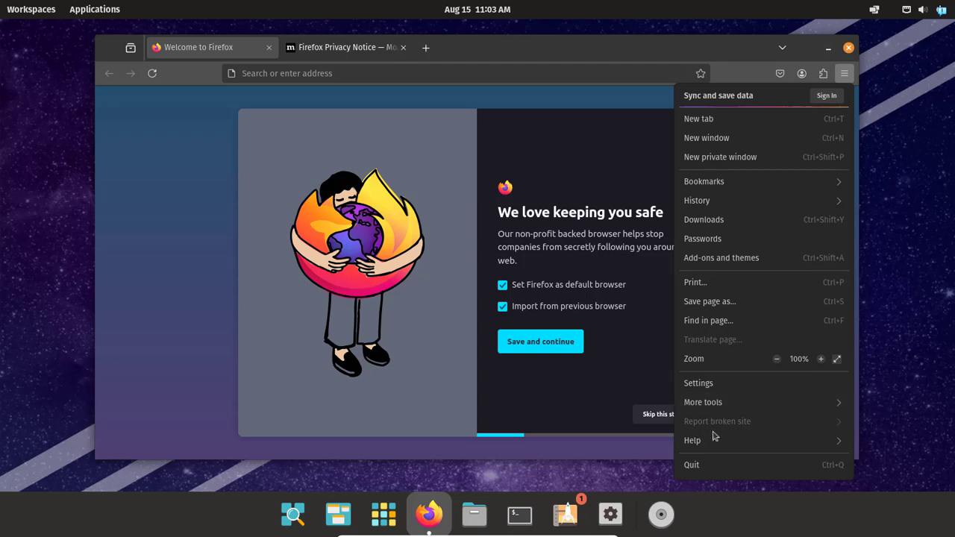
{"action": "left_click", "coordinate": [714, 439]}
{"action": "left_click", "coordinate": [724, 239]}
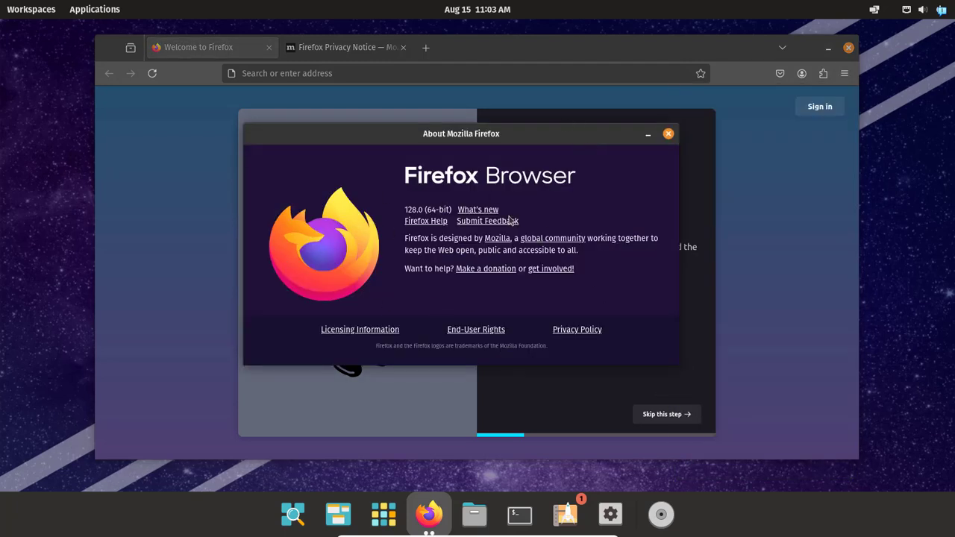
Step: Launch Geary, start adding an Outlook.com account, and cancel the Microsoft sign-in
{"action": "key", "text": "super+a"}
{"action": "left_click", "coordinate": [681, 149]}
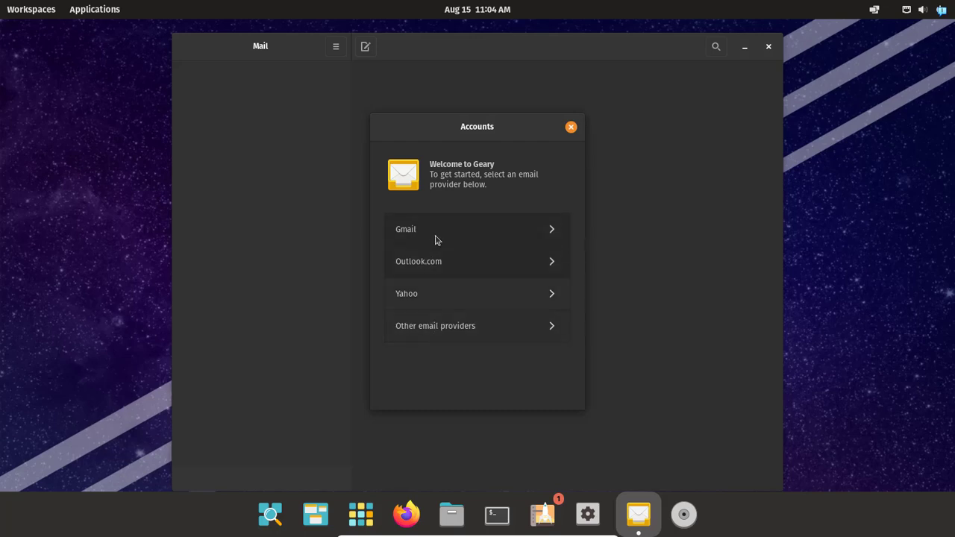
{"action": "left_click", "coordinate": [445, 259]}
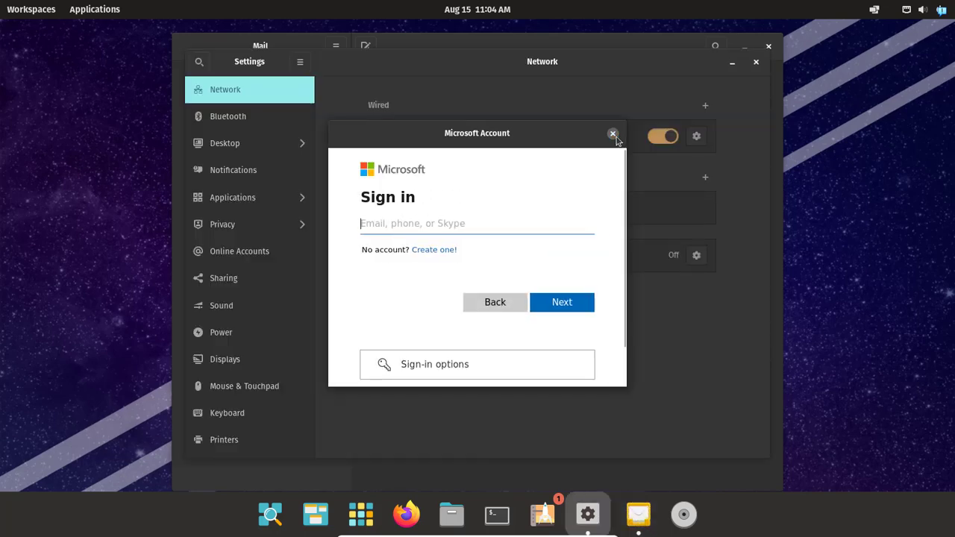
{"action": "left_click", "coordinate": [612, 134]}
{"action": "key", "text": "super+a"}
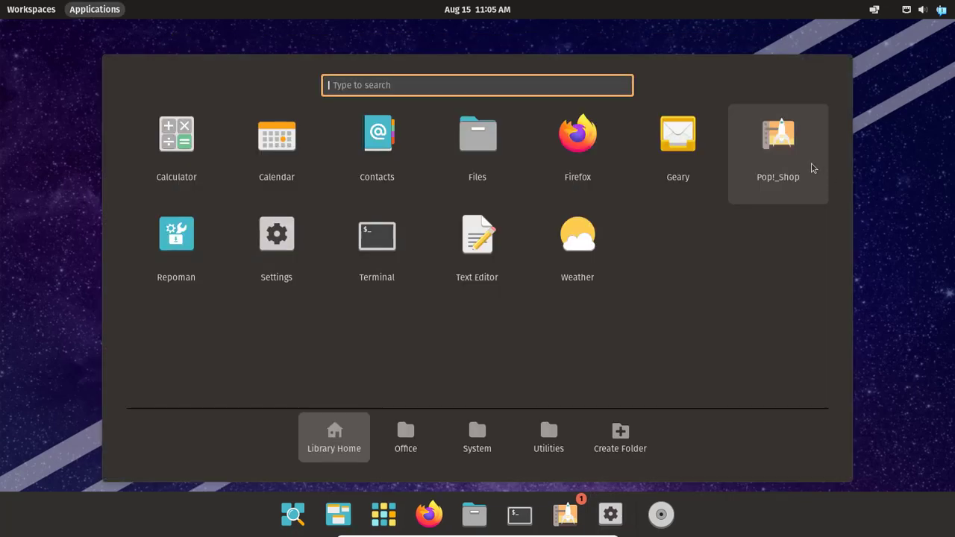
Step: Launch Pop!_Shop and scroll through its home page
{"action": "left_click", "coordinate": [786, 144]}
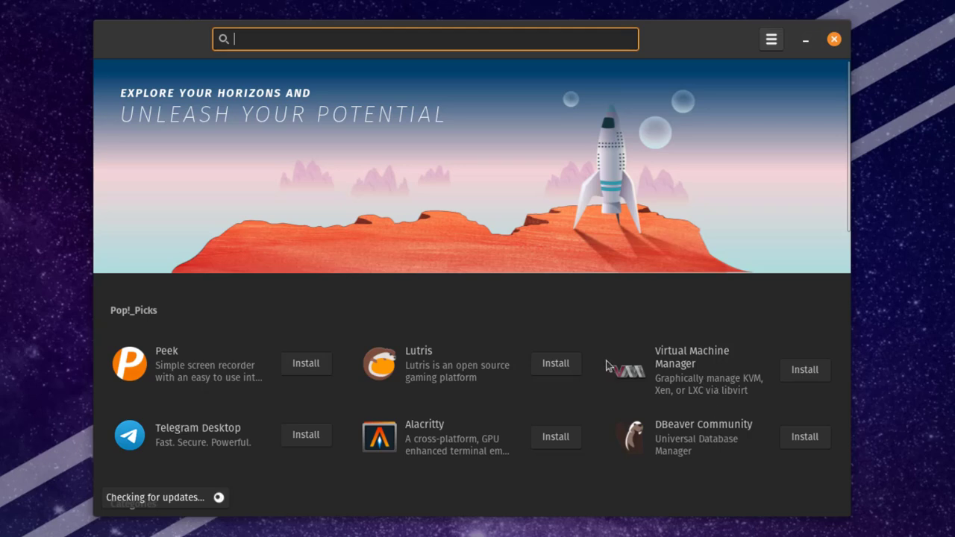
{"action": "scroll", "coordinate": [572, 361], "scroll_direction": "down", "scroll_amount": 5}
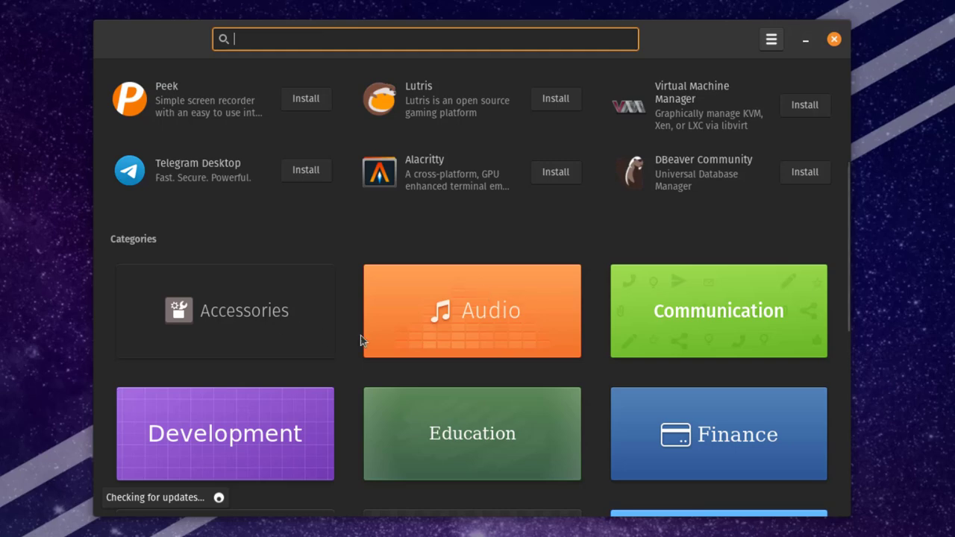
{"action": "scroll", "coordinate": [730, 364], "scroll_direction": "down", "scroll_amount": 3}
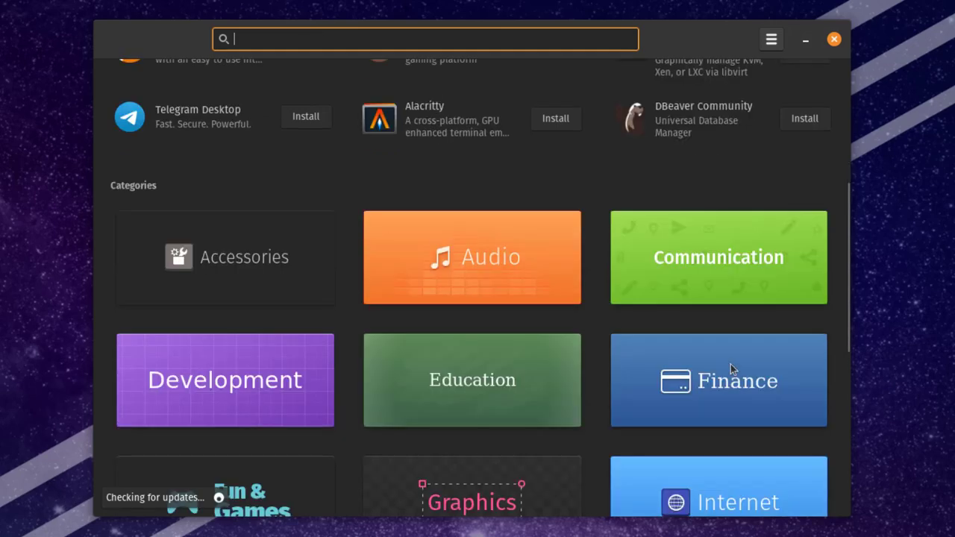
{"action": "scroll", "coordinate": [734, 372], "scroll_direction": "down", "scroll_amount": 2}
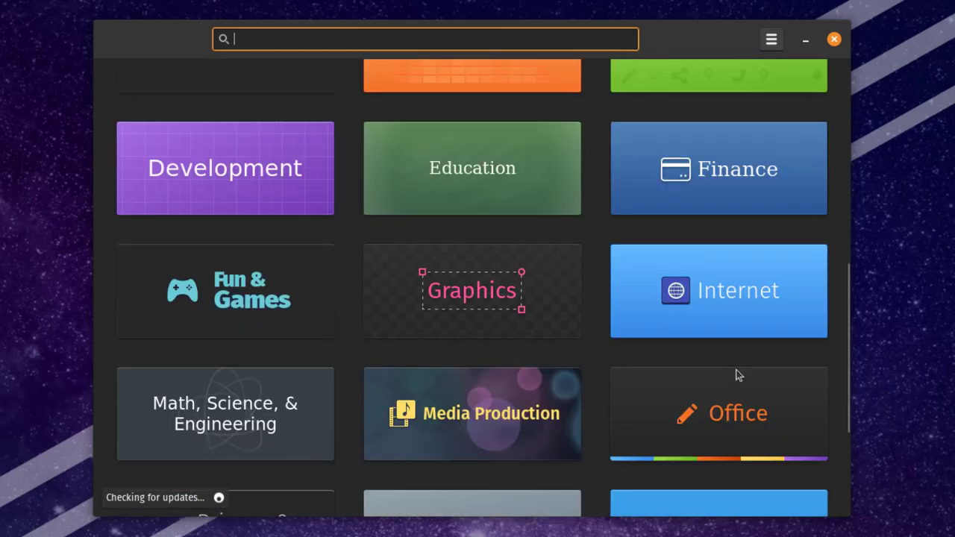
{"action": "scroll", "coordinate": [744, 371], "scroll_direction": "down", "scroll_amount": 3}
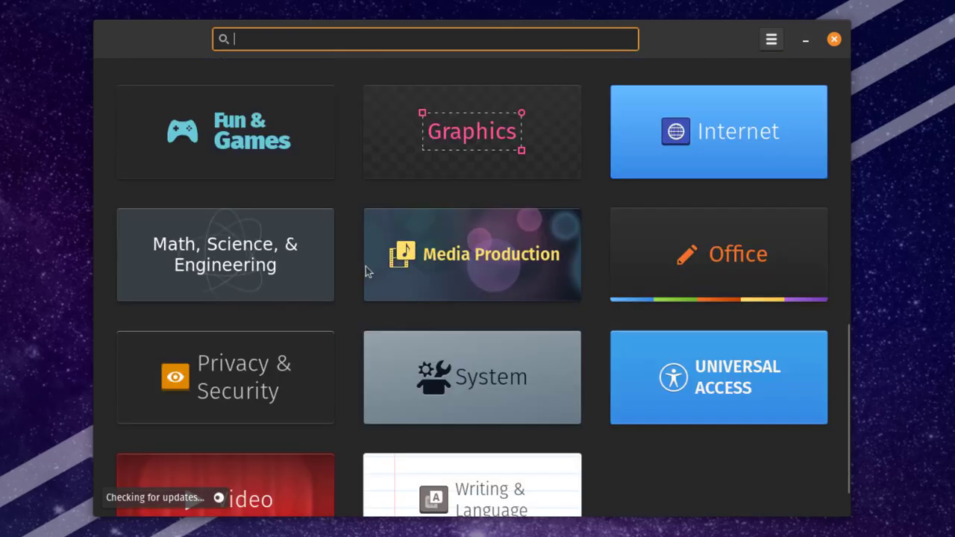
{"action": "scroll", "coordinate": [722, 344], "scroll_direction": "down", "scroll_amount": 1}
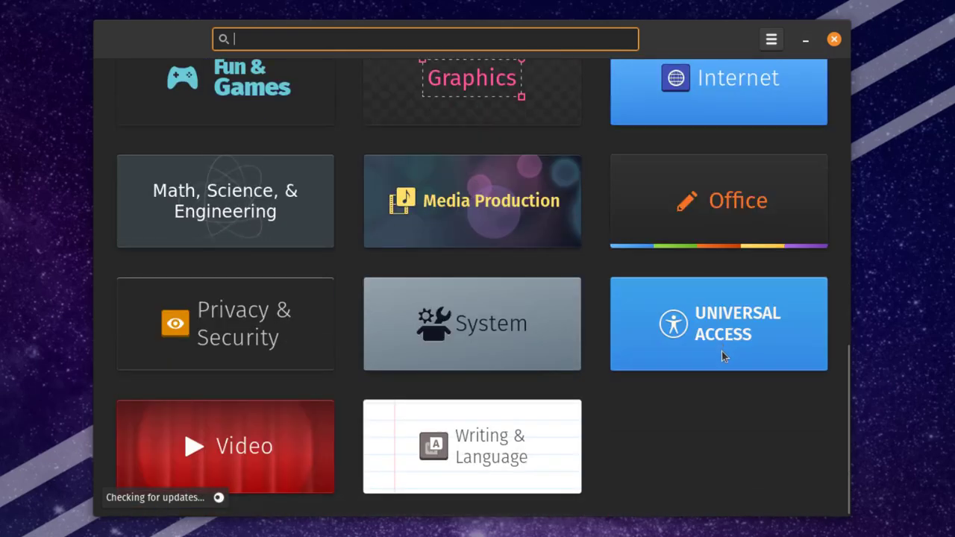
{"action": "scroll", "coordinate": [721, 349], "scroll_direction": "up", "scroll_amount": 4}
Step: Browse the Internet category's apps and search for 'chrome'
{"action": "left_click", "coordinate": [713, 288]}
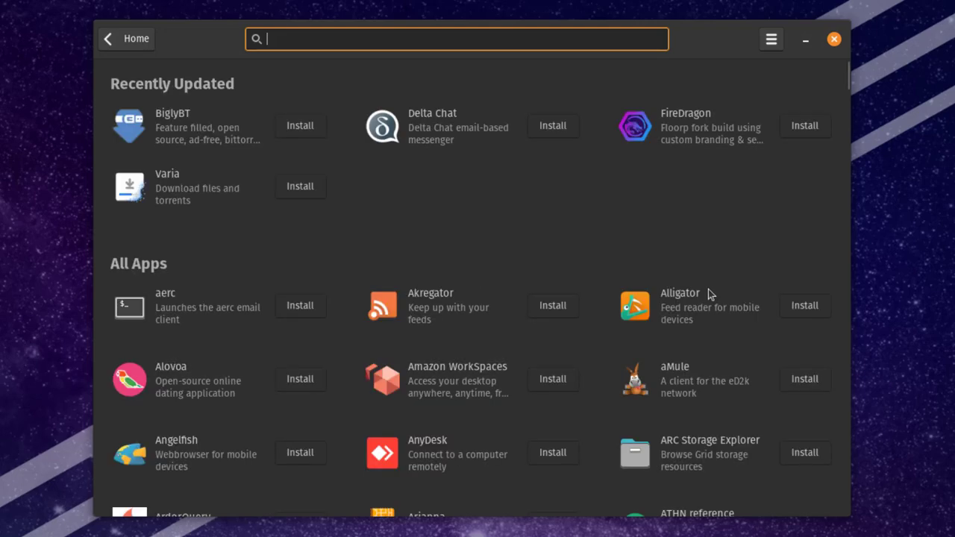
{"action": "scroll", "coordinate": [512, 299], "scroll_direction": "down", "scroll_amount": 10}
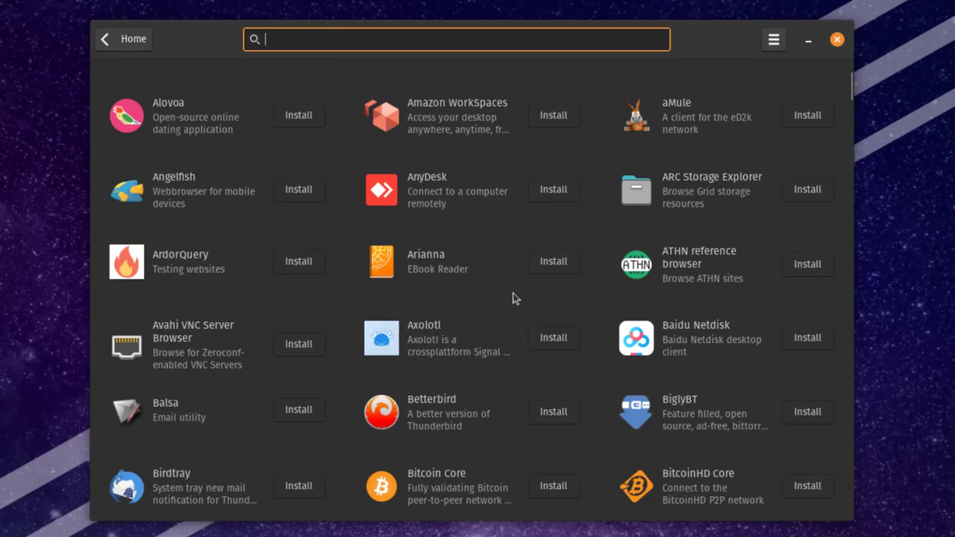
{"action": "scroll", "coordinate": [542, 308], "scroll_direction": "down", "scroll_amount": 6}
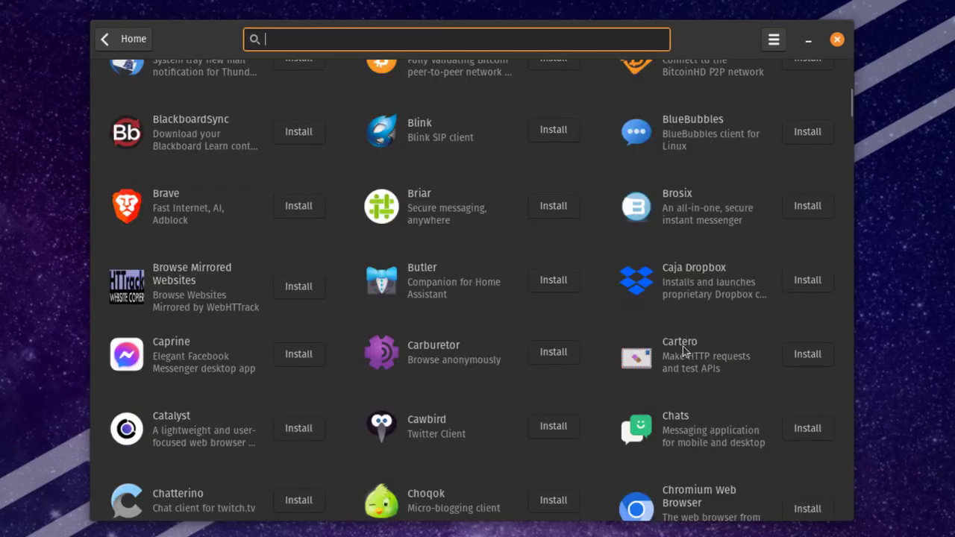
{"action": "scroll", "coordinate": [683, 346], "scroll_direction": "up", "scroll_amount": 1}
{"action": "scroll", "coordinate": [706, 252], "scroll_direction": "down", "scroll_amount": 6}
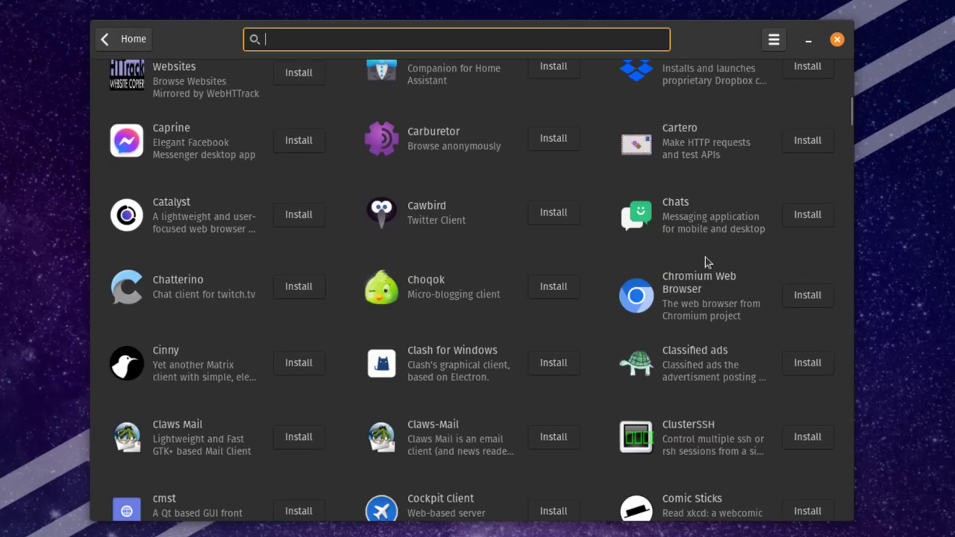
{"action": "scroll", "coordinate": [705, 257], "scroll_direction": "down", "scroll_amount": 15}
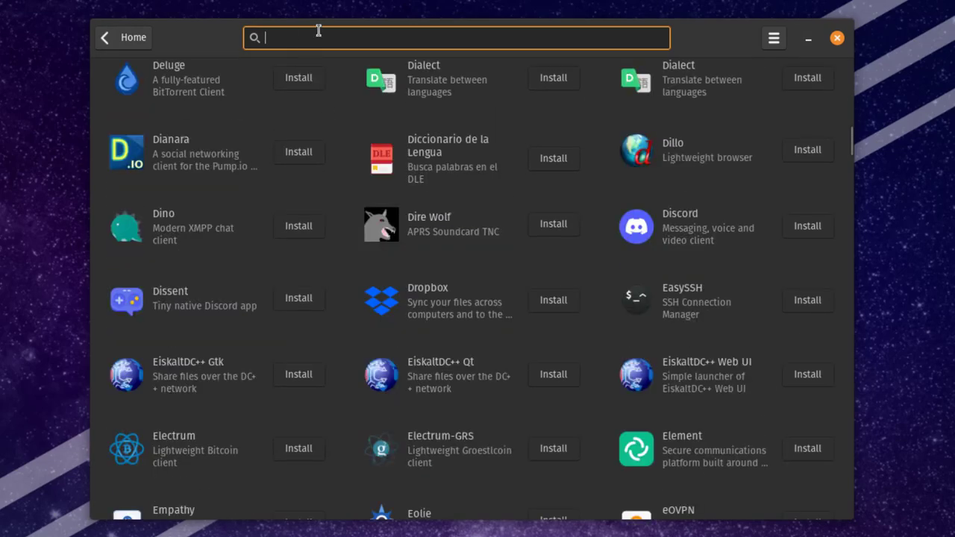
{"action": "type", "text": "chrome"}
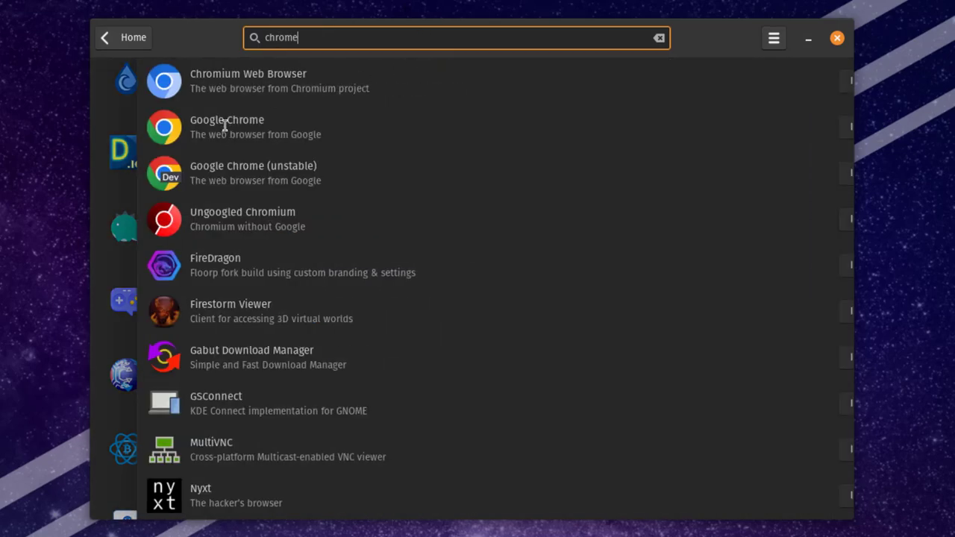
Step: Start installing Google Chrome from the 'chrome' search results
{"action": "key", "text": "Return"}
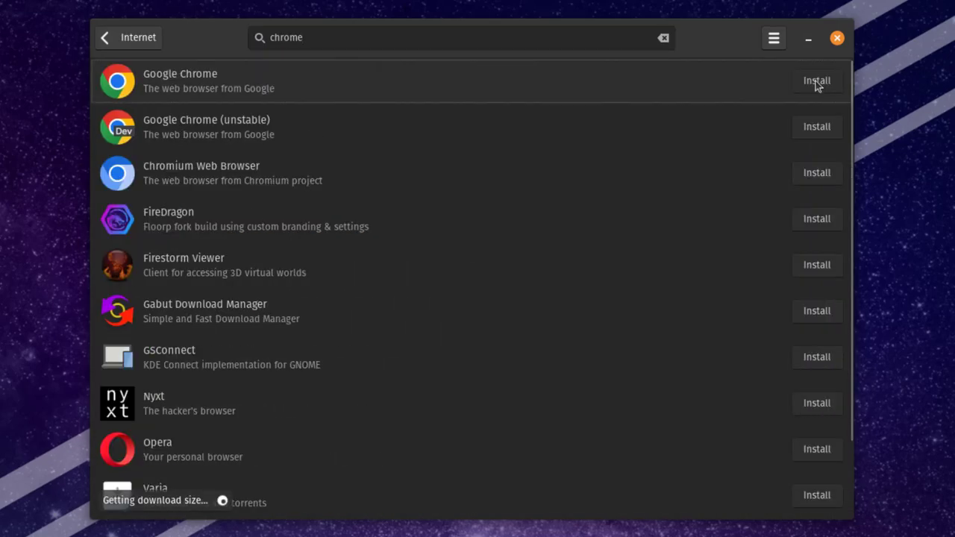
{"action": "left_click", "coordinate": [817, 82]}
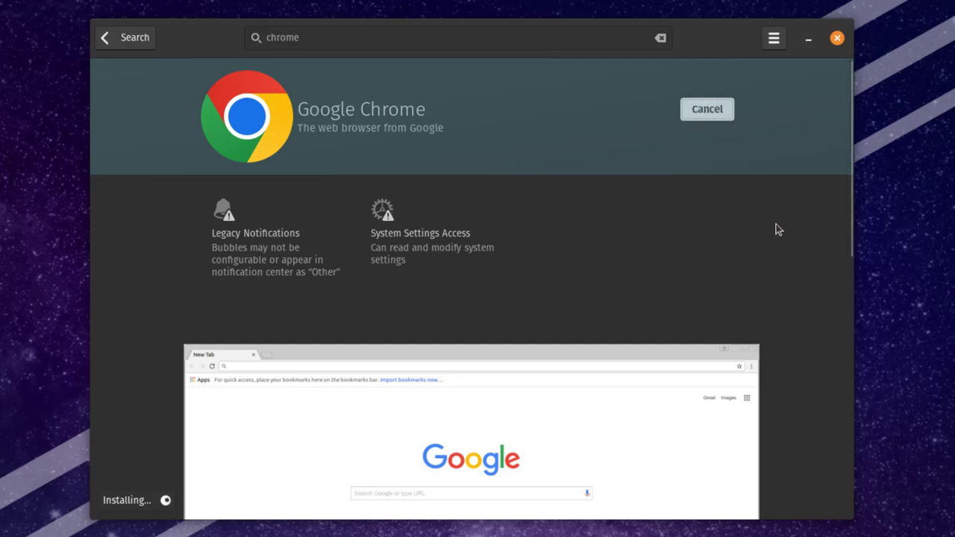
{"action": "scroll", "coordinate": [778, 229], "scroll_direction": "down", "scroll_amount": 3}
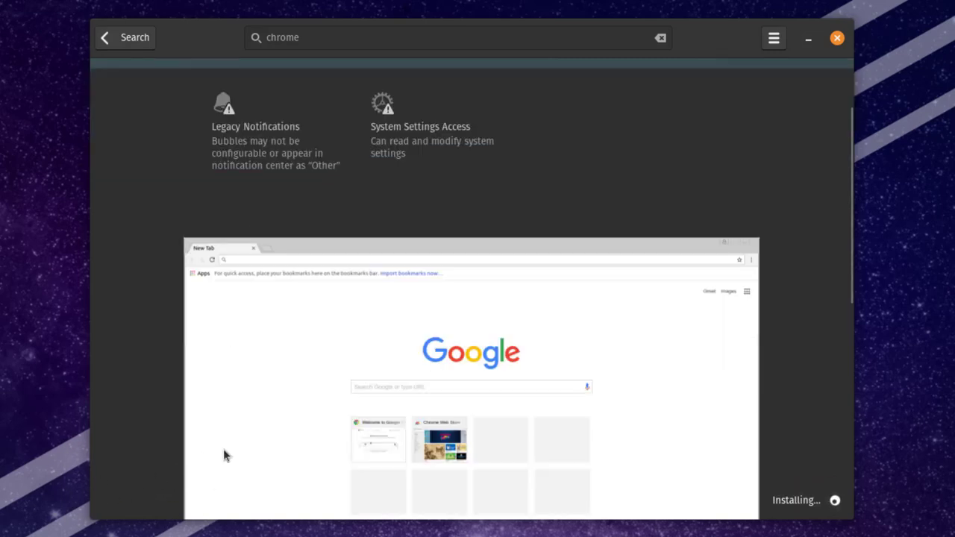
{"action": "key", "text": "Escape"}
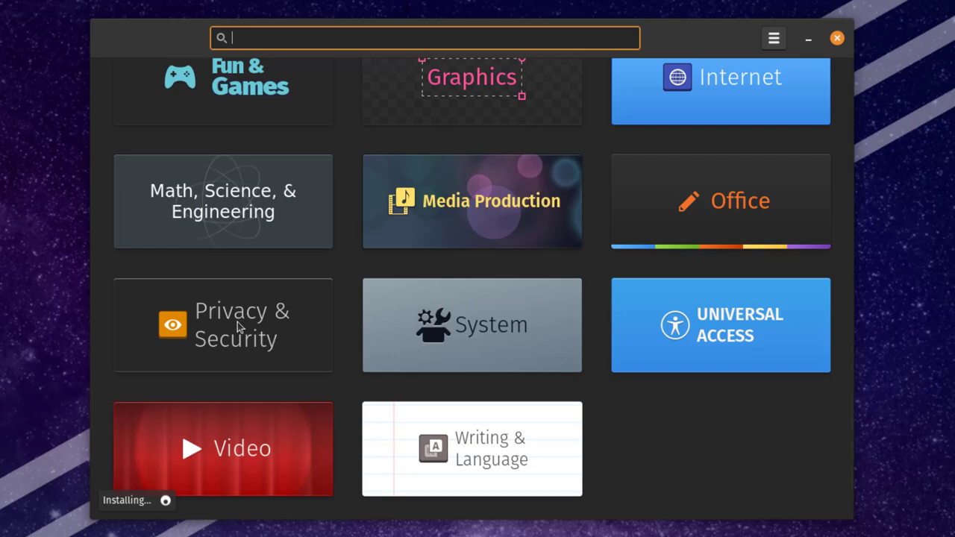
Step: Look through the Privacy & Security apps, then launch Repoman
{"action": "left_click", "coordinate": [239, 326]}
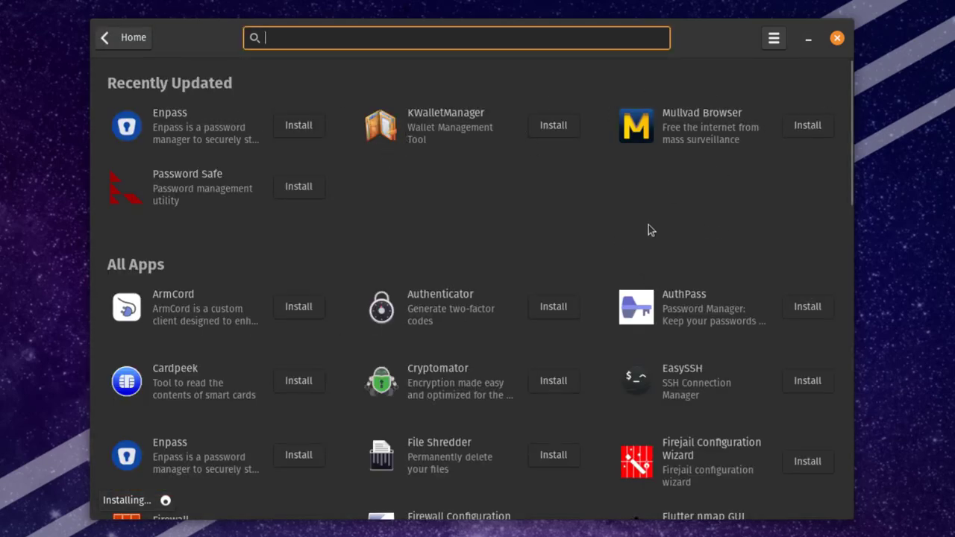
{"action": "scroll", "coordinate": [648, 233], "scroll_direction": "down", "scroll_amount": 4}
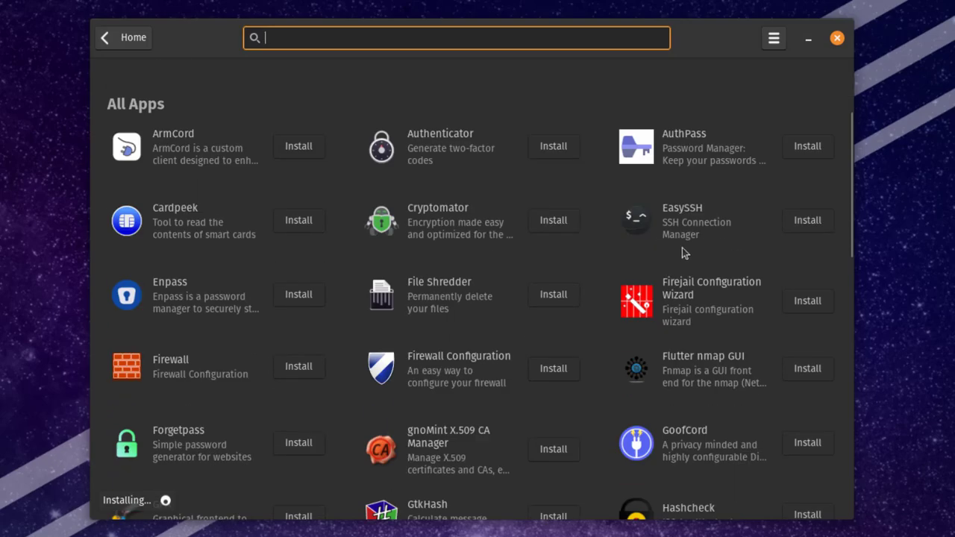
{"action": "scroll", "coordinate": [748, 343], "scroll_direction": "down", "scroll_amount": 10}
{"action": "key", "text": "Escape"}
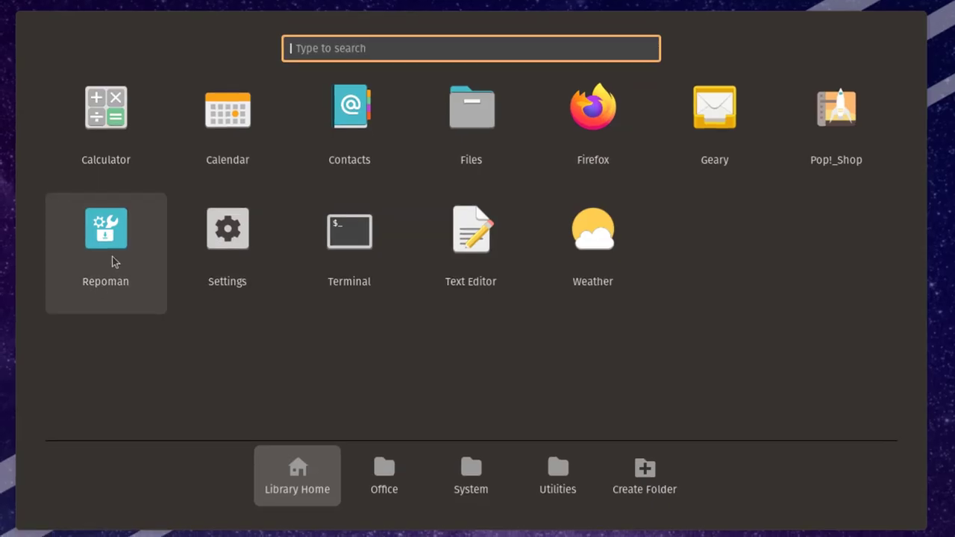
{"action": "left_click", "coordinate": [114, 261]}
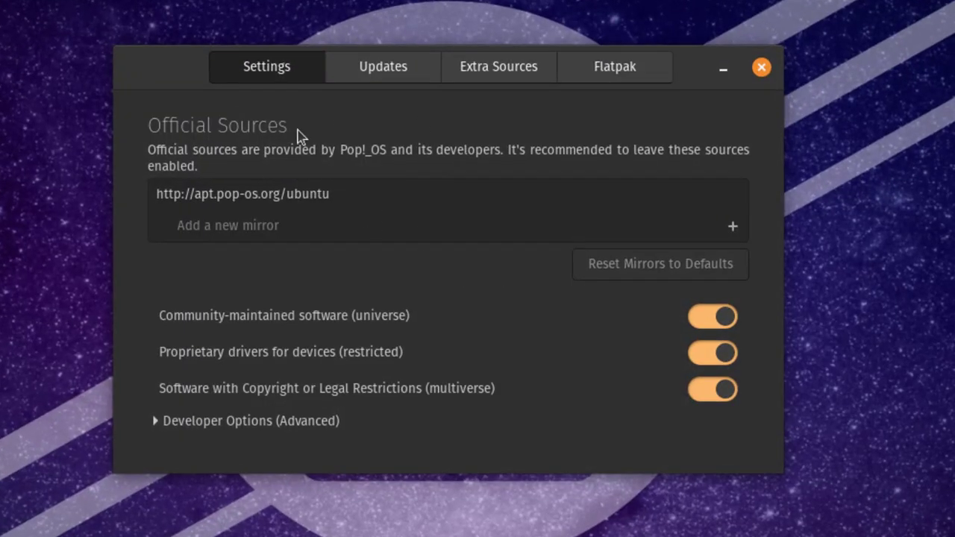
Step: Review official sources and developer options, then switch jammy-security updates off (authenticating) and on
{"action": "left_click", "coordinate": [266, 73]}
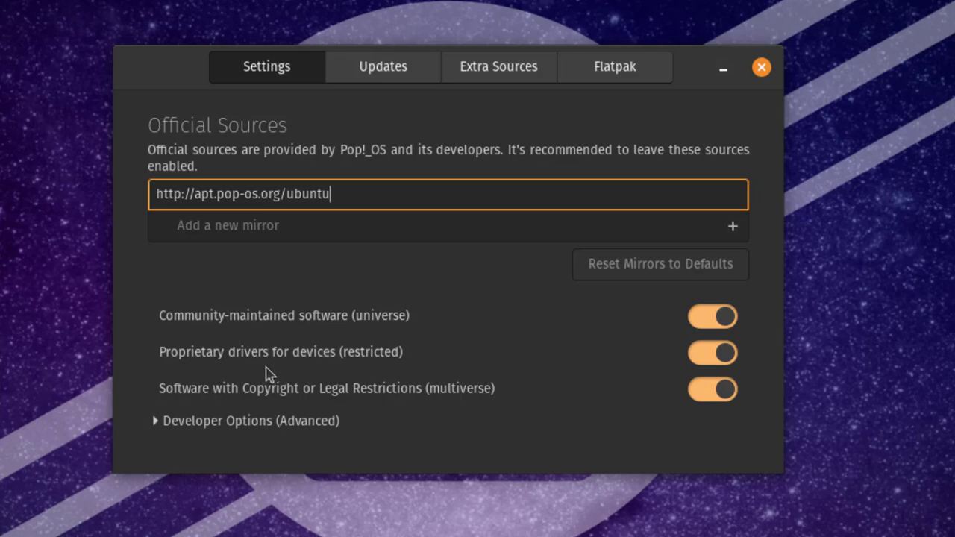
{"action": "left_click", "coordinate": [158, 423]}
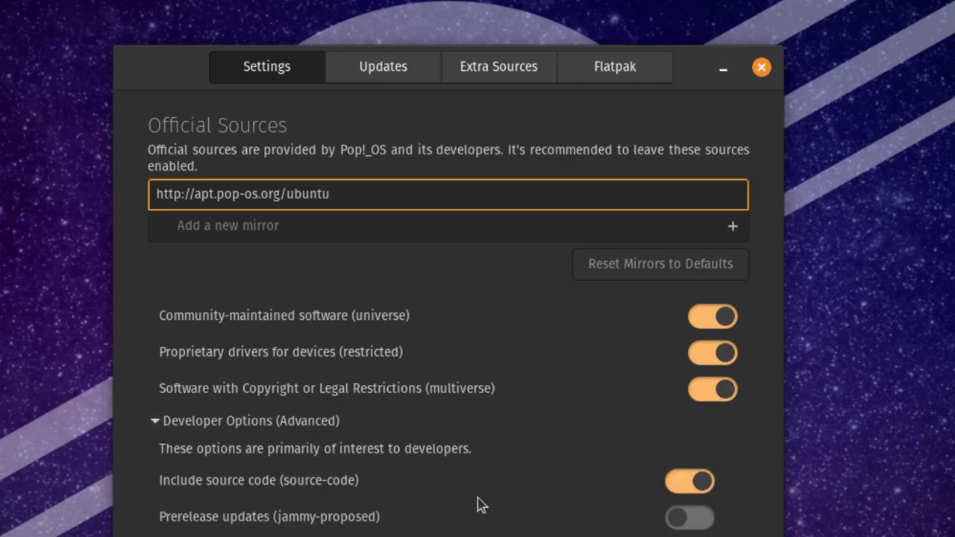
{"action": "left_click", "coordinate": [378, 70]}
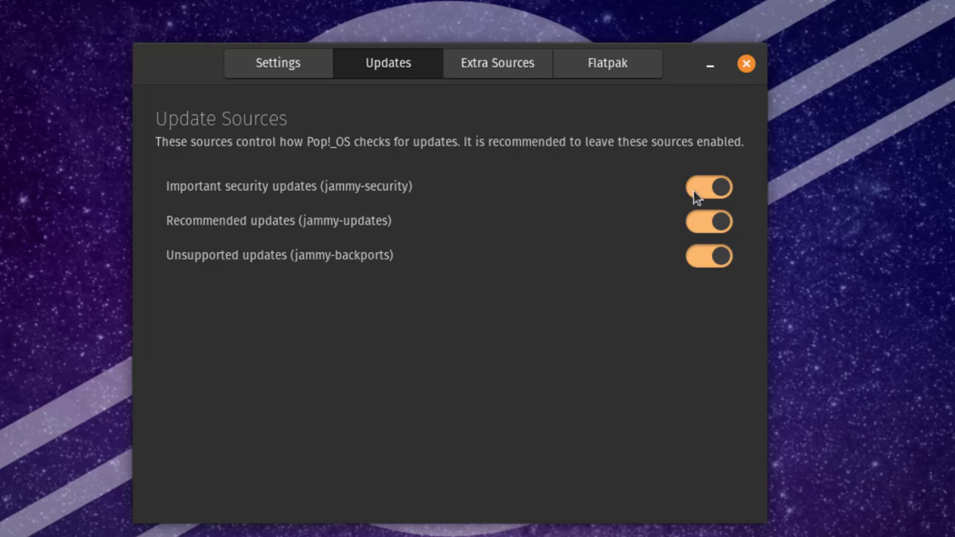
{"action": "left_click", "coordinate": [694, 195]}
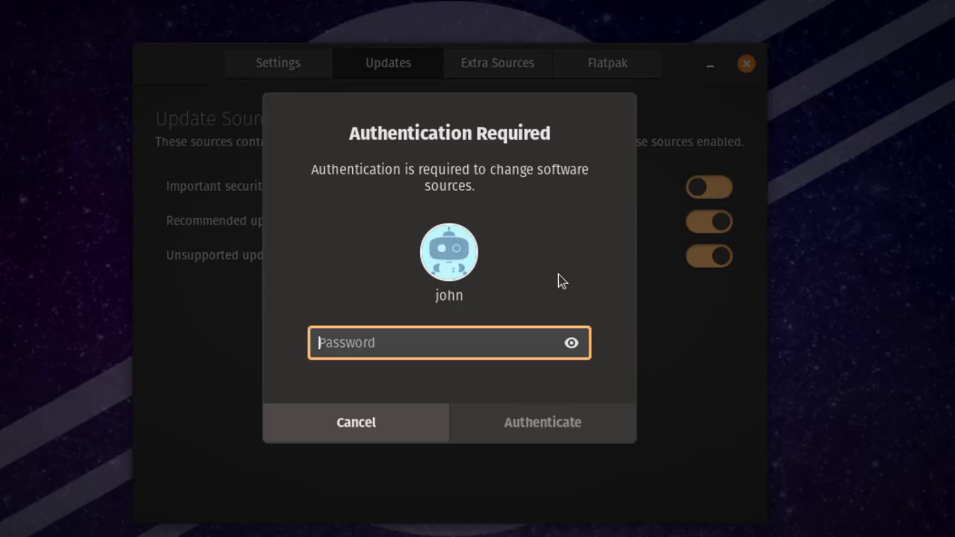
{"action": "type", "text": "****"}
{"action": "left_click", "coordinate": [520, 425]}
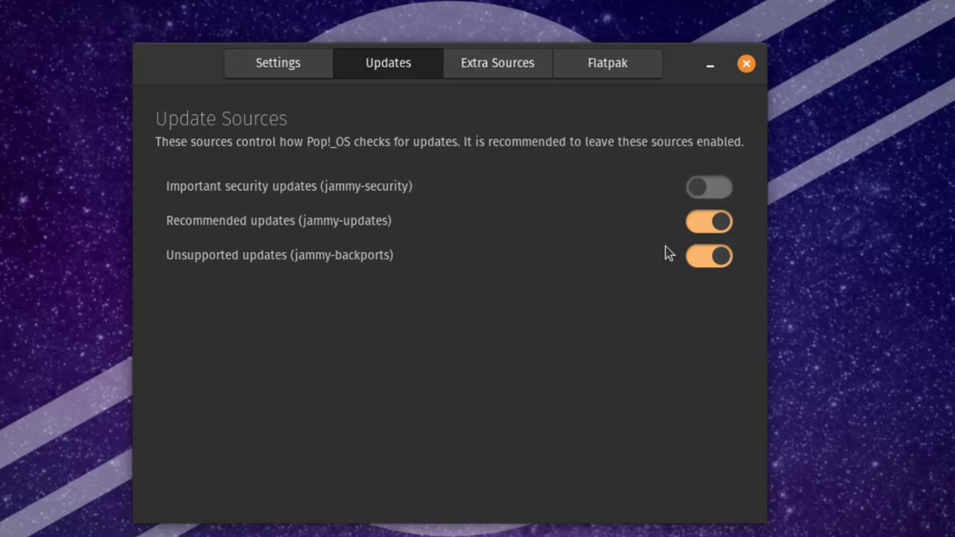
{"action": "left_click", "coordinate": [719, 193]}
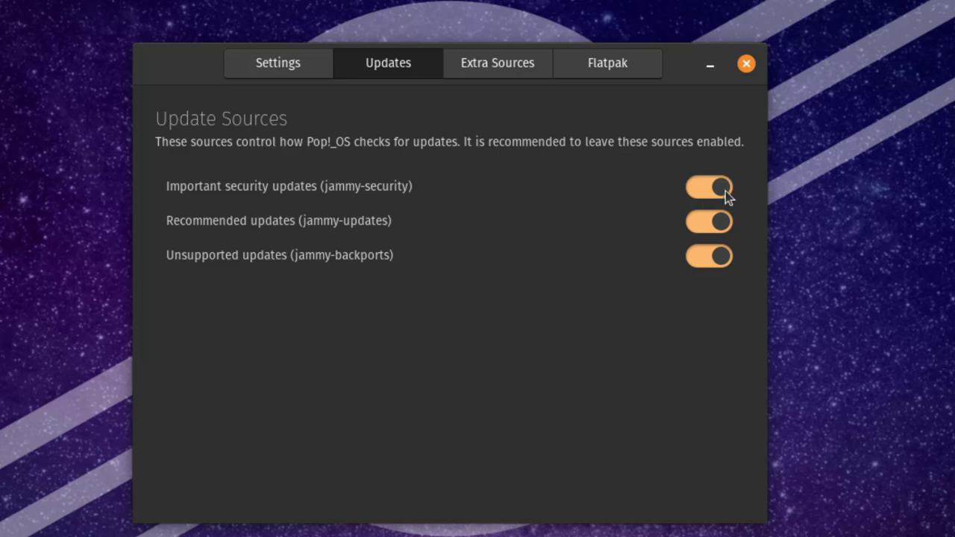
Step: Review the Extra Sources and Flathub Flatpak source, opening then cancelling Add Source
{"action": "left_click", "coordinate": [494, 72]}
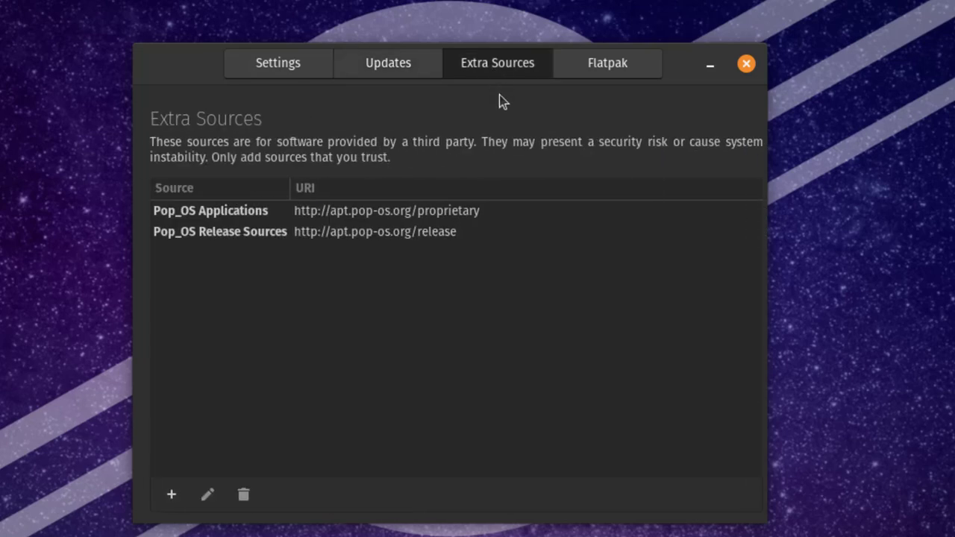
{"action": "left_click", "coordinate": [241, 211]}
{"action": "left_click", "coordinate": [265, 233]}
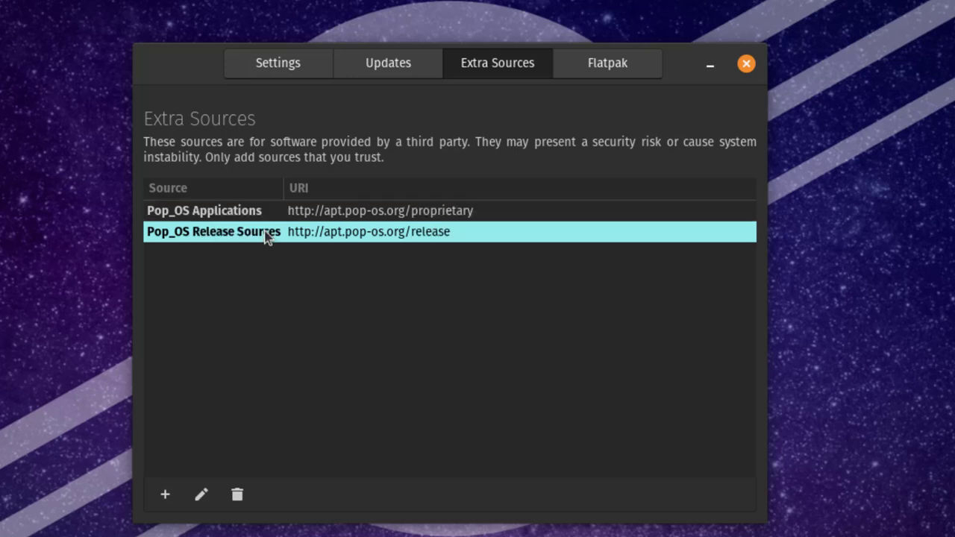
{"action": "left_click", "coordinate": [582, 68]}
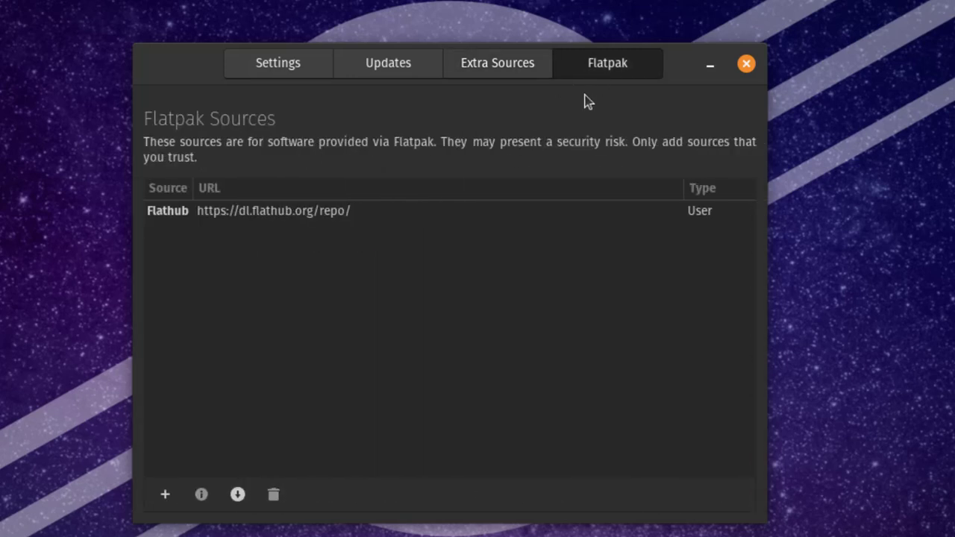
{"action": "left_click", "coordinate": [279, 213]}
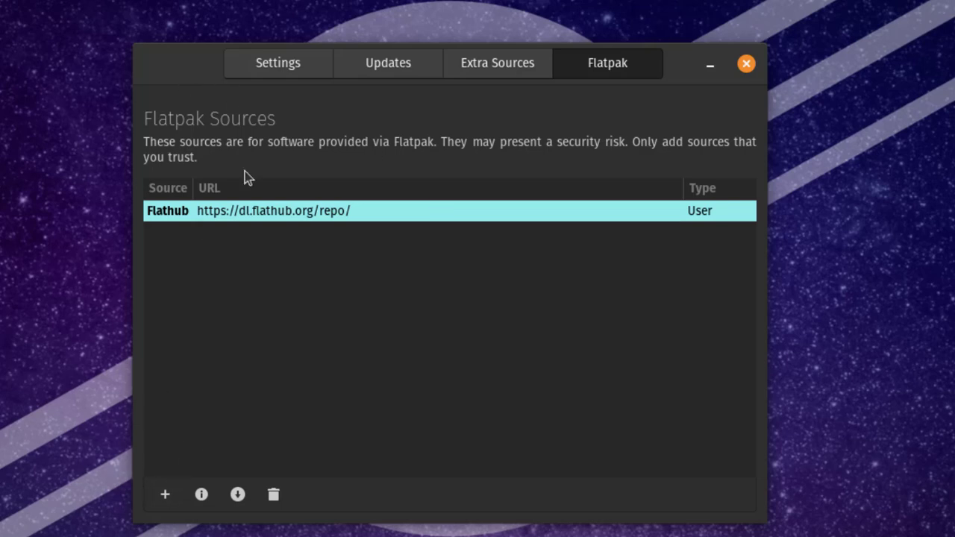
{"action": "left_click", "coordinate": [166, 494]}
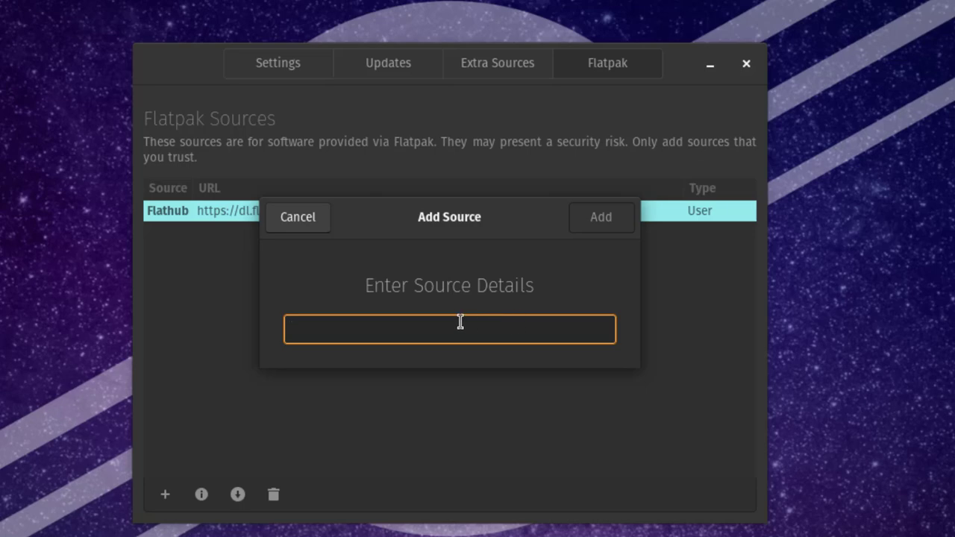
{"action": "key", "text": "Escape"}
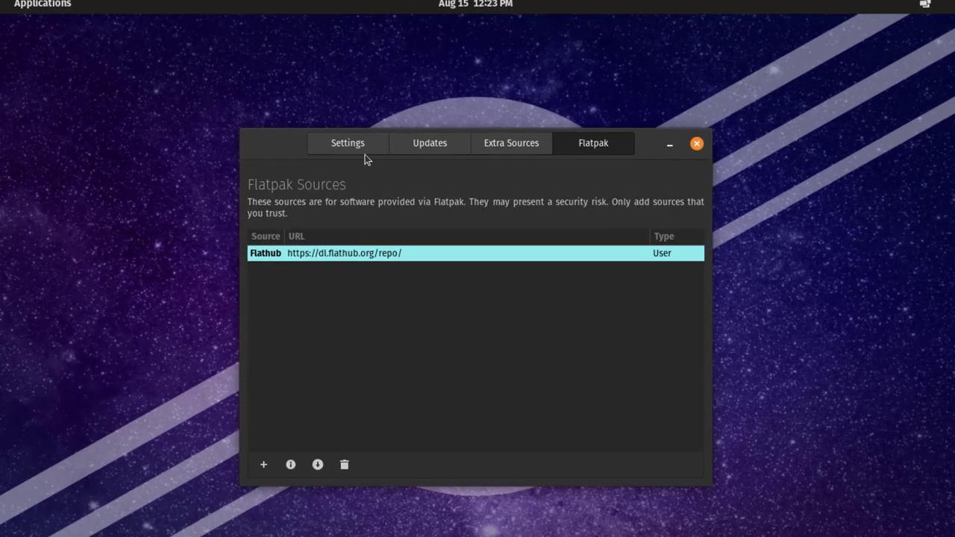
{"action": "key", "text": "super+a"}
Step: Open three blank documents in Text Editor, moving Untitled Document 1's tab to the end
{"action": "left_click", "coordinate": [483, 265]}
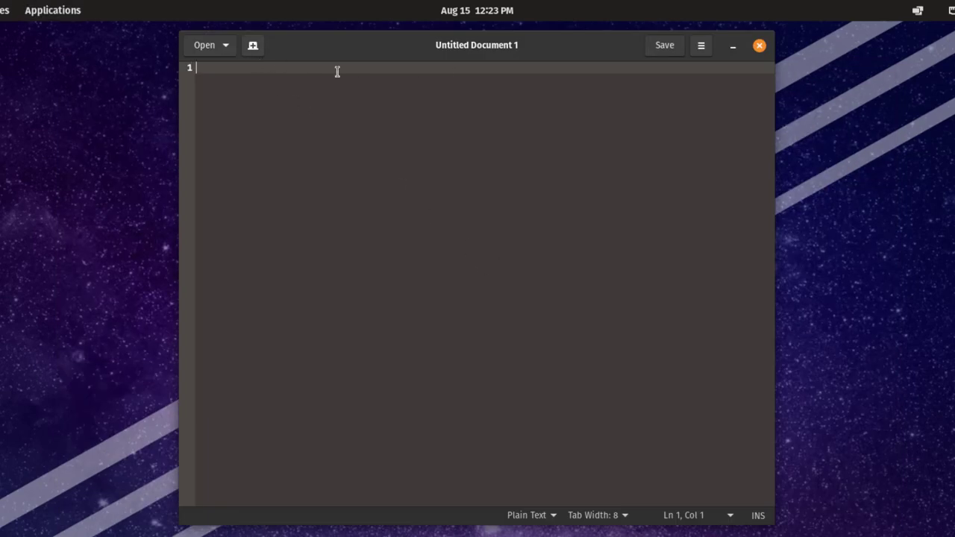
{"action": "key", "text": "ctrl+n"}
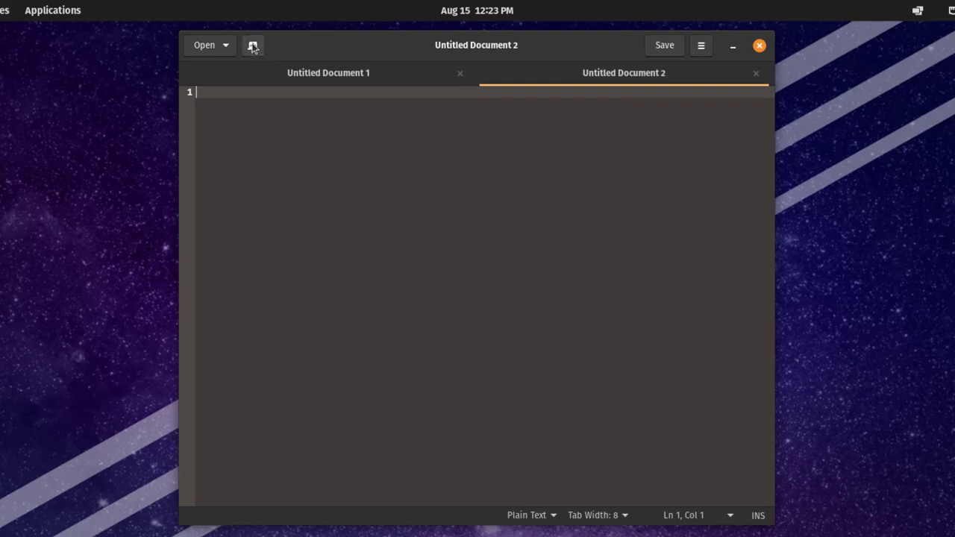
{"action": "left_click", "coordinate": [253, 47]}
{"action": "left_click", "coordinate": [473, 75]}
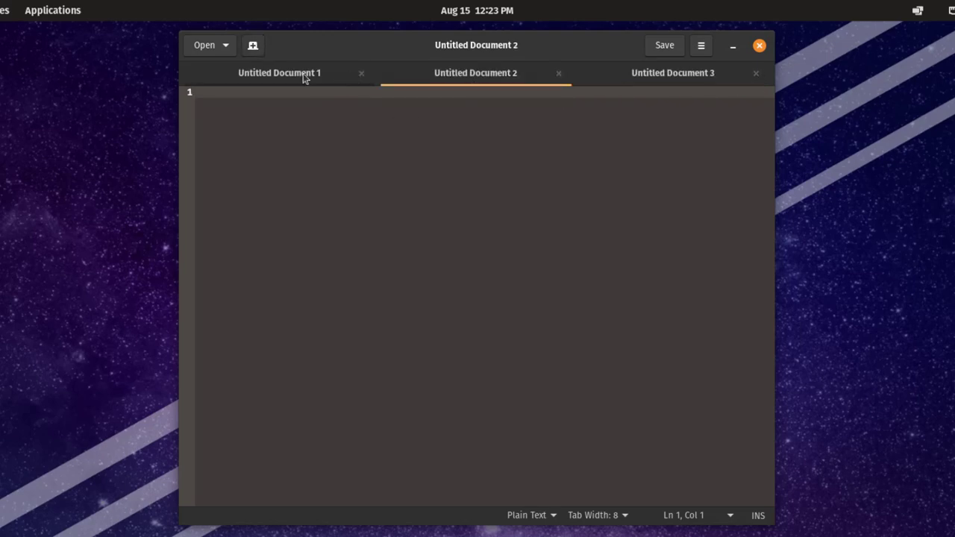
{"action": "left_click_drag", "start_coordinate": [304, 76], "coordinate": [694, 94]}
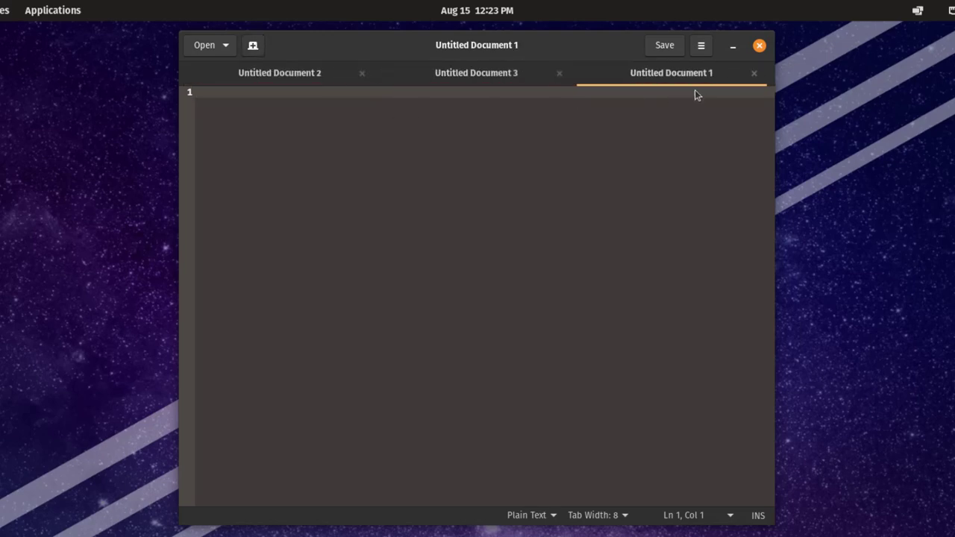
Step: Show gedit's About information, version 41.0
{"action": "right_click", "coordinate": [674, 76]}
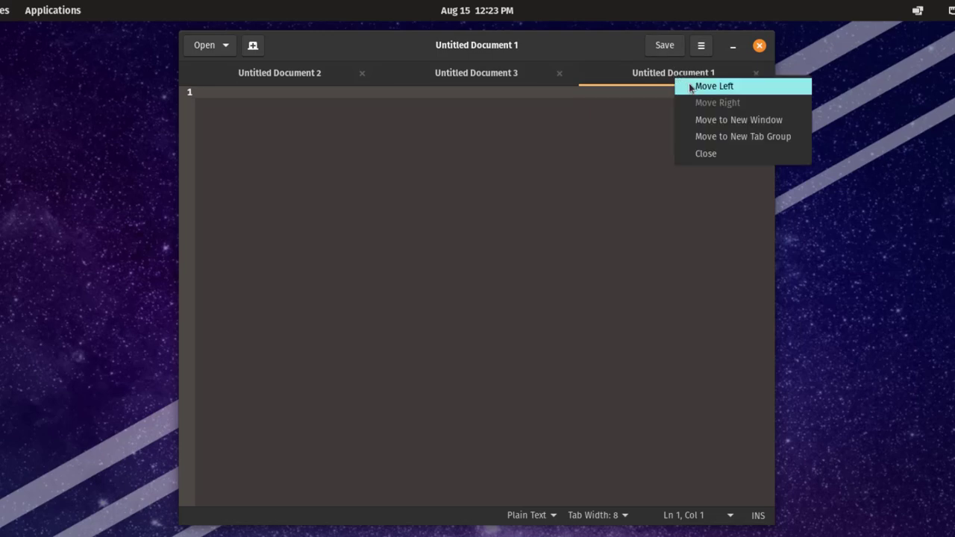
{"action": "left_click", "coordinate": [654, 80]}
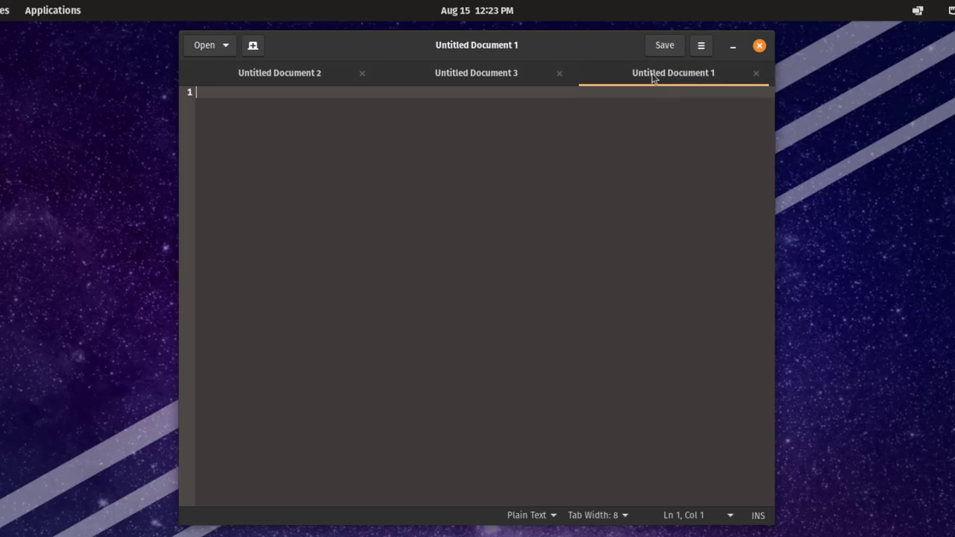
{"action": "left_click", "coordinate": [701, 49]}
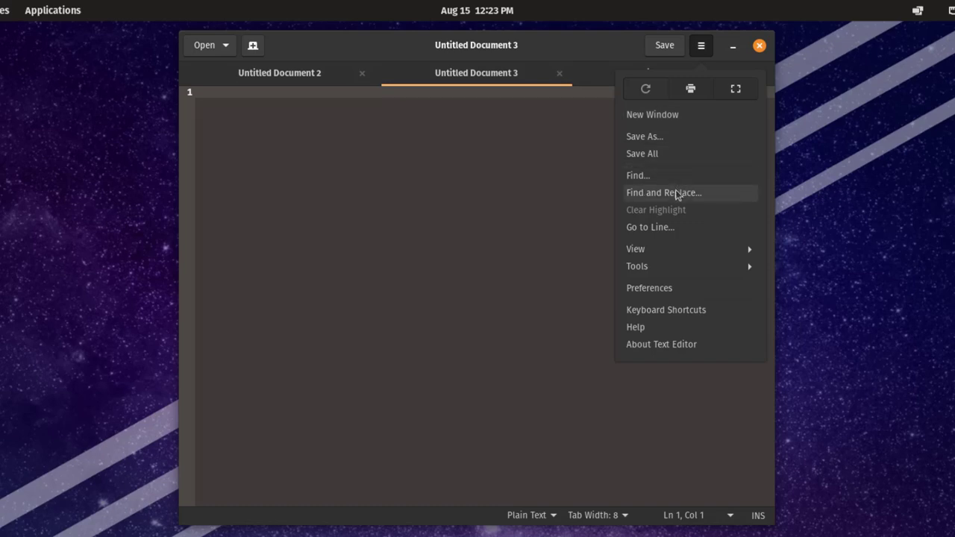
{"action": "left_click", "coordinate": [671, 267]}
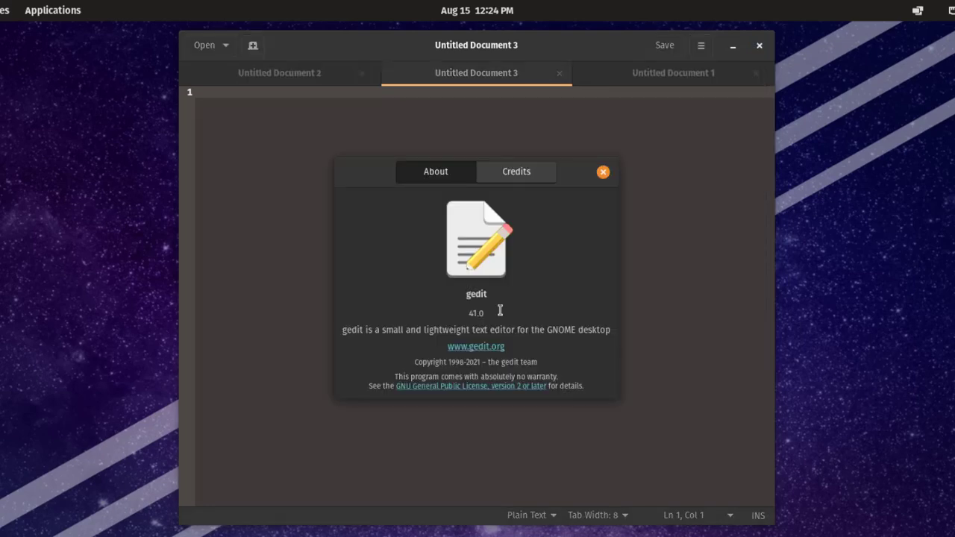
Step: Search 'new york' in Weather, pick the New York result, and view the Daily forecast
{"action": "key", "text": "super+a"}
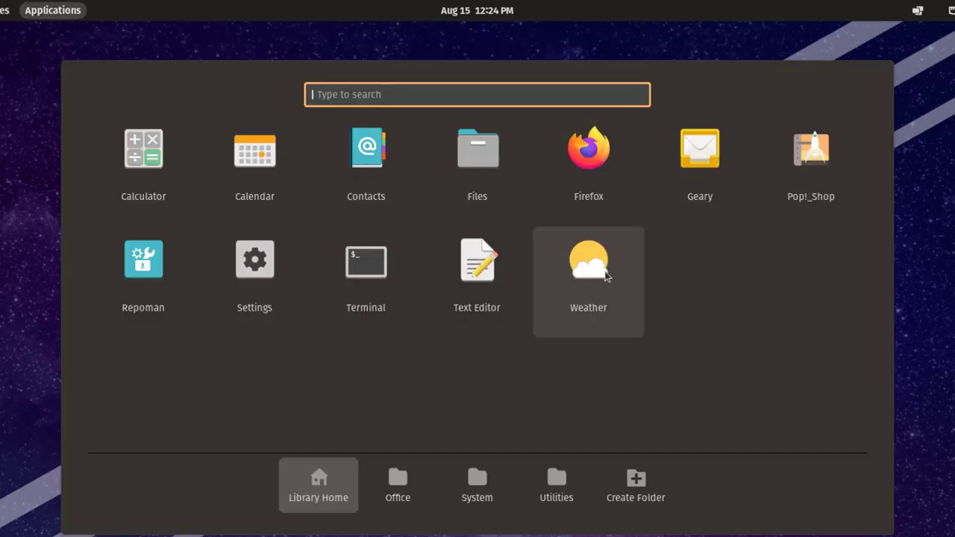
{"action": "left_click", "coordinate": [583, 273]}
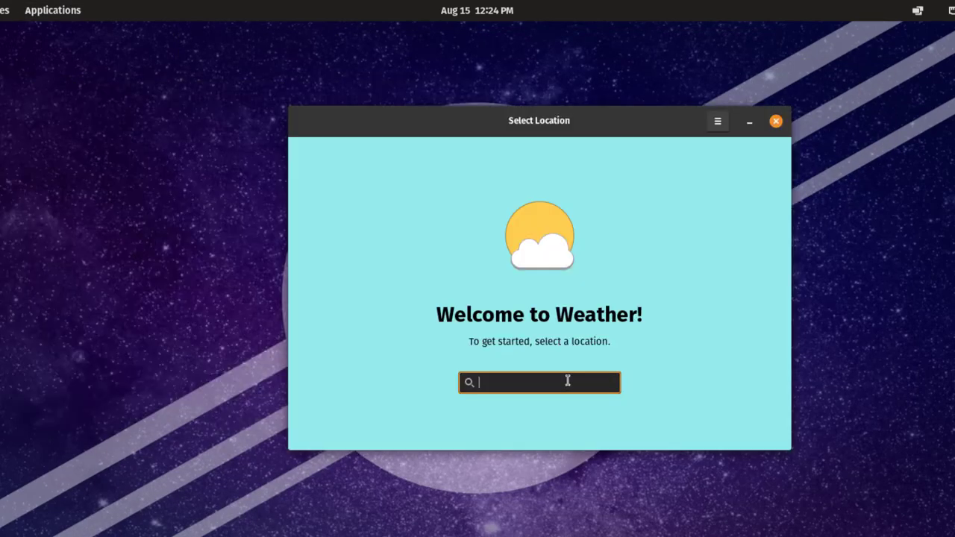
{"action": "type", "text": "new york"}
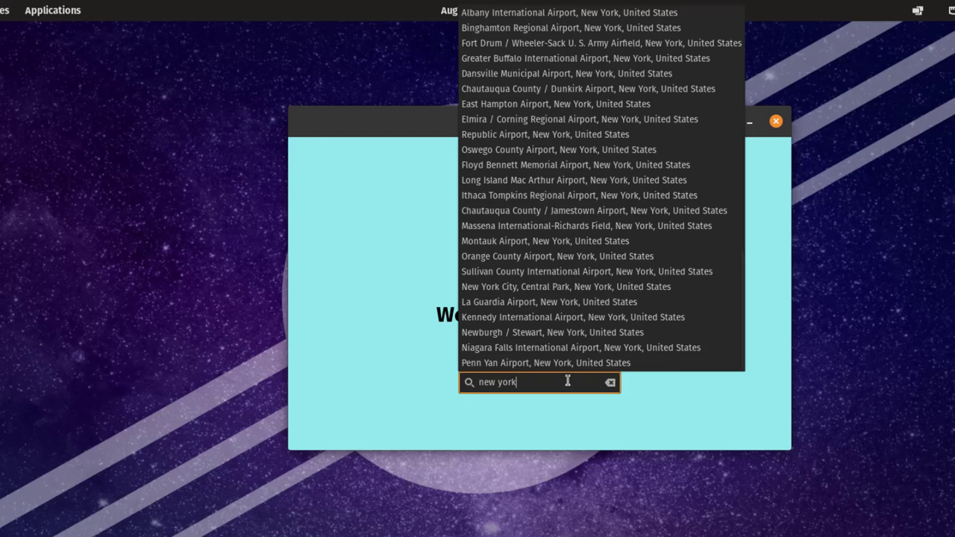
{"action": "left_click", "coordinate": [555, 348]}
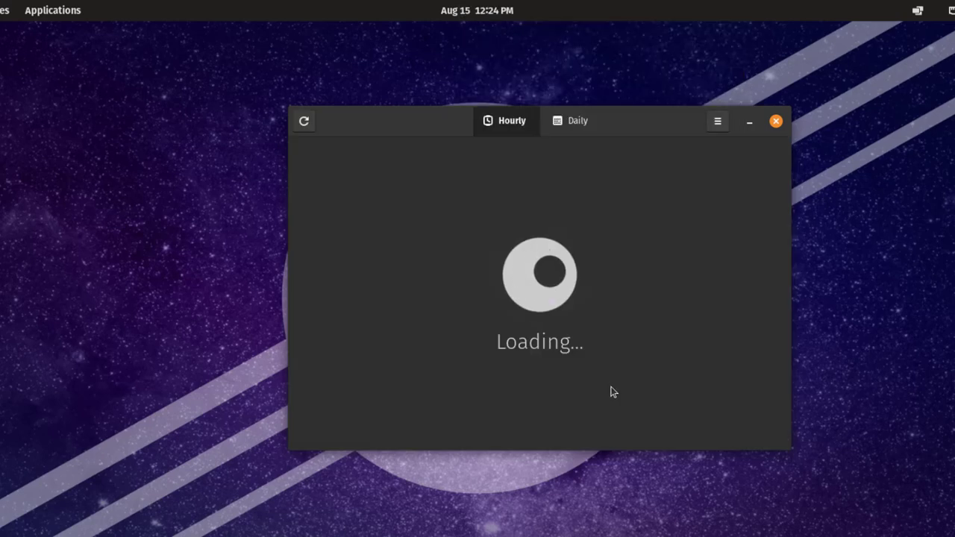
{"action": "left_click", "coordinate": [585, 153]}
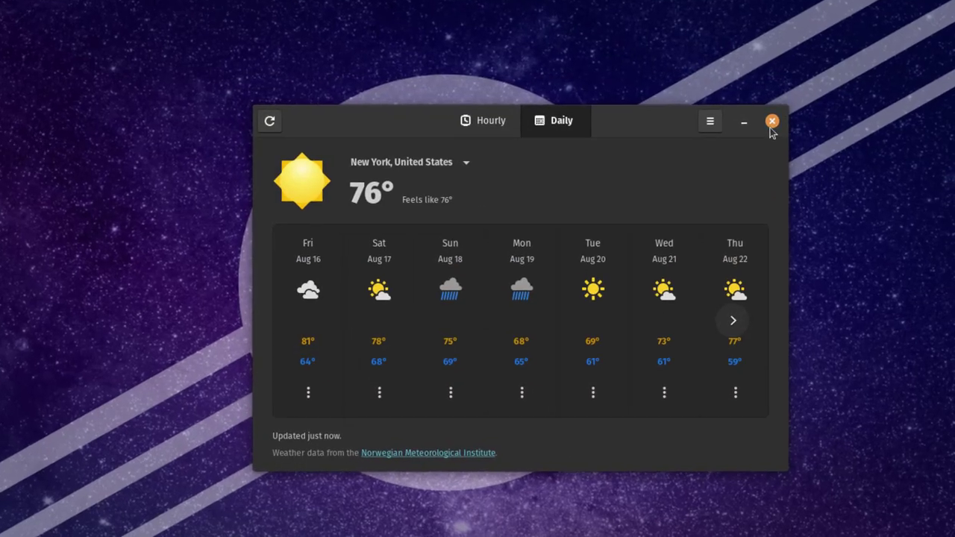
{"action": "key", "text": "super+a"}
Step: Launch Advanced Network Configuration from the System folder and select Wired connection 1
{"action": "left_click", "coordinate": [397, 481]}
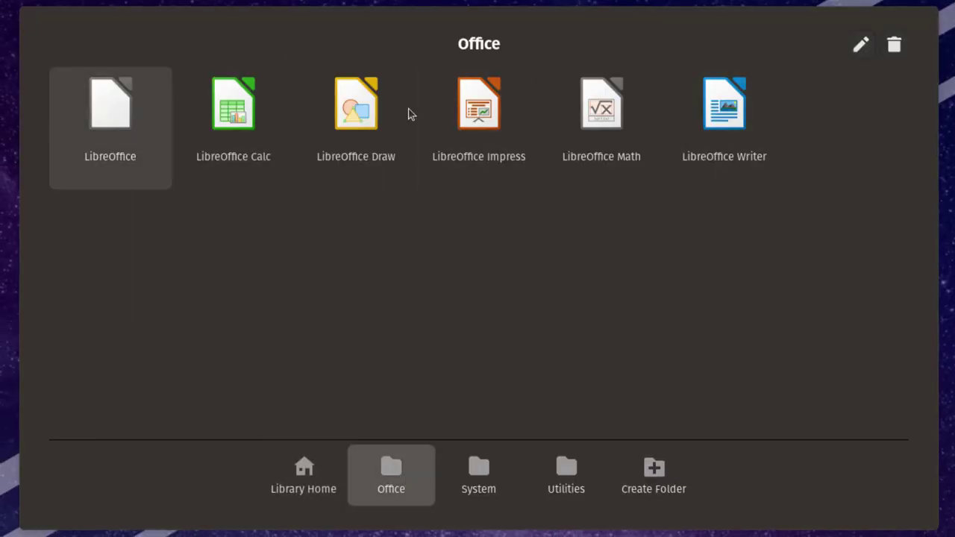
{"action": "left_click", "coordinate": [486, 478]}
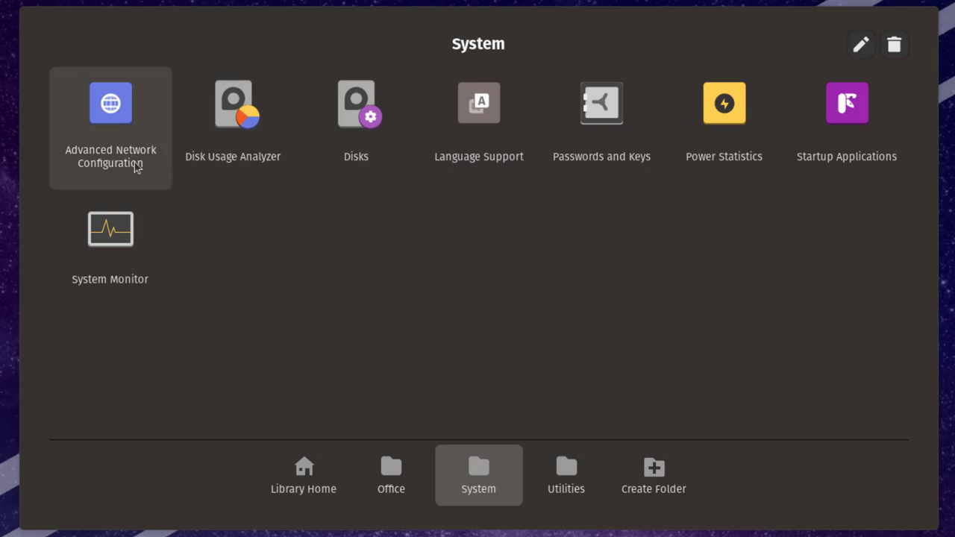
{"action": "left_click", "coordinate": [103, 112]}
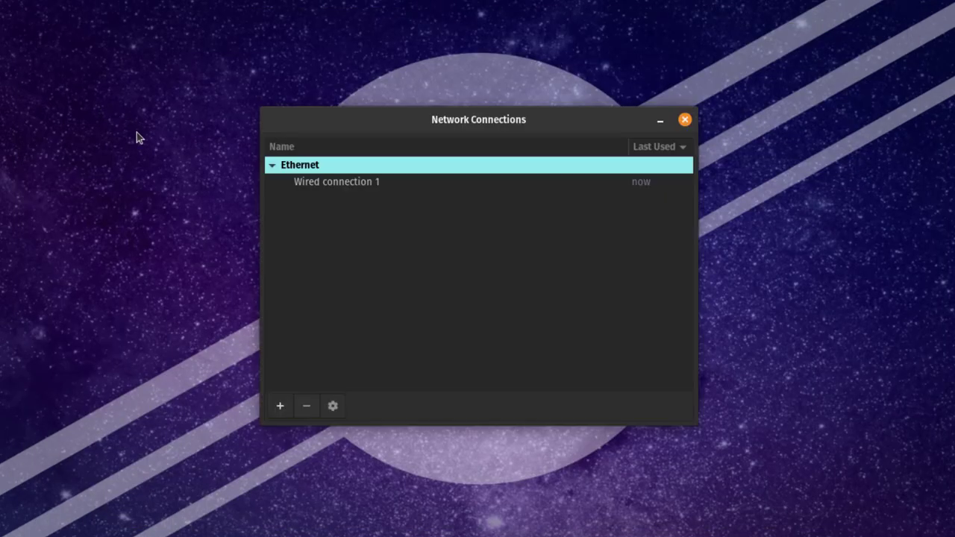
{"action": "left_click", "coordinate": [357, 183]}
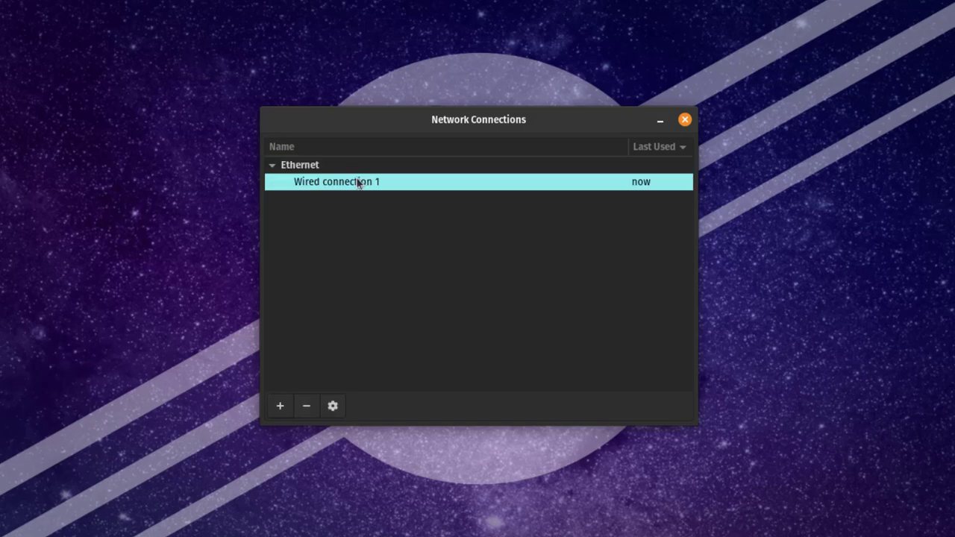
Step: Browse the connection types for a new connection, then cancel without creating one
{"action": "left_click", "coordinate": [280, 405]}
{"action": "left_click", "coordinate": [430, 316]}
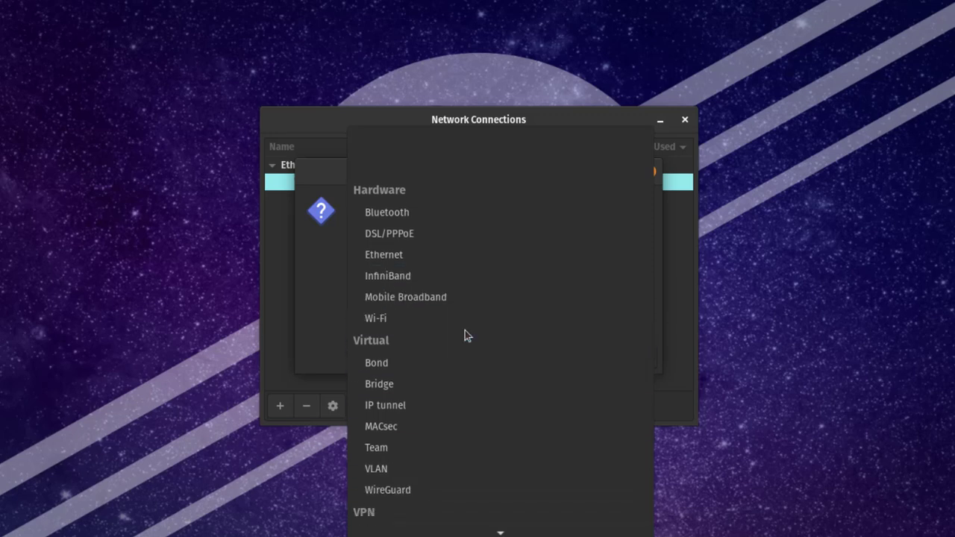
{"action": "scroll", "coordinate": [465, 331], "scroll_direction": "down", "scroll_amount": 2}
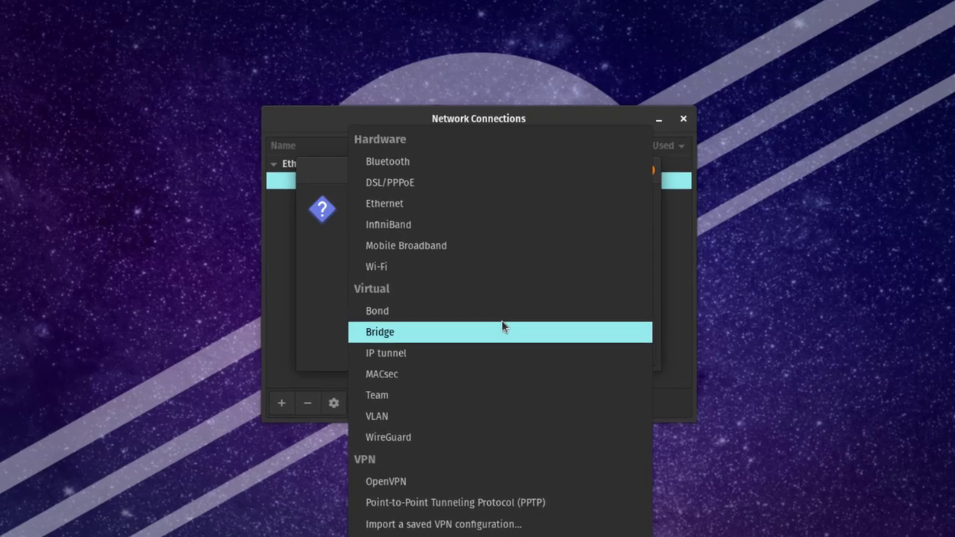
{"action": "left_click", "coordinate": [592, 121]}
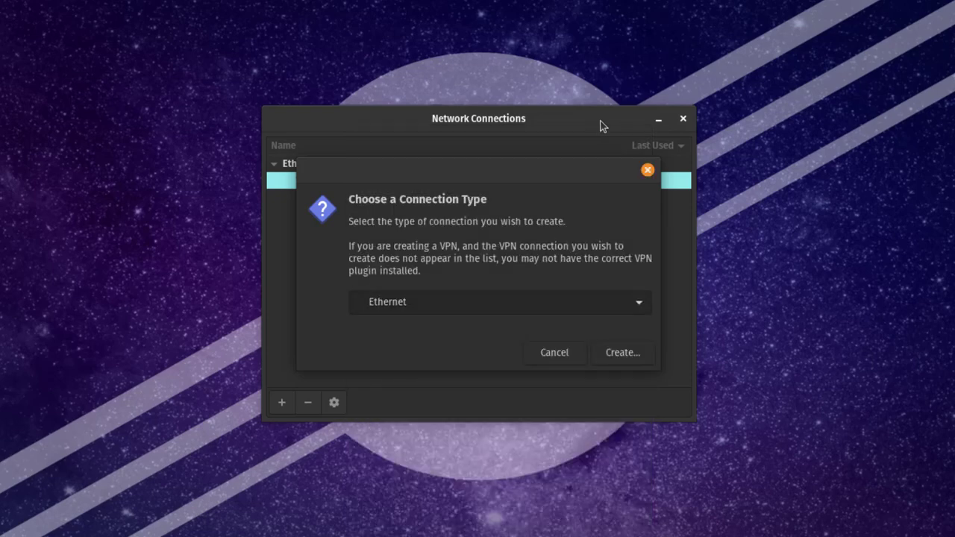
{"action": "left_click", "coordinate": [571, 353]}
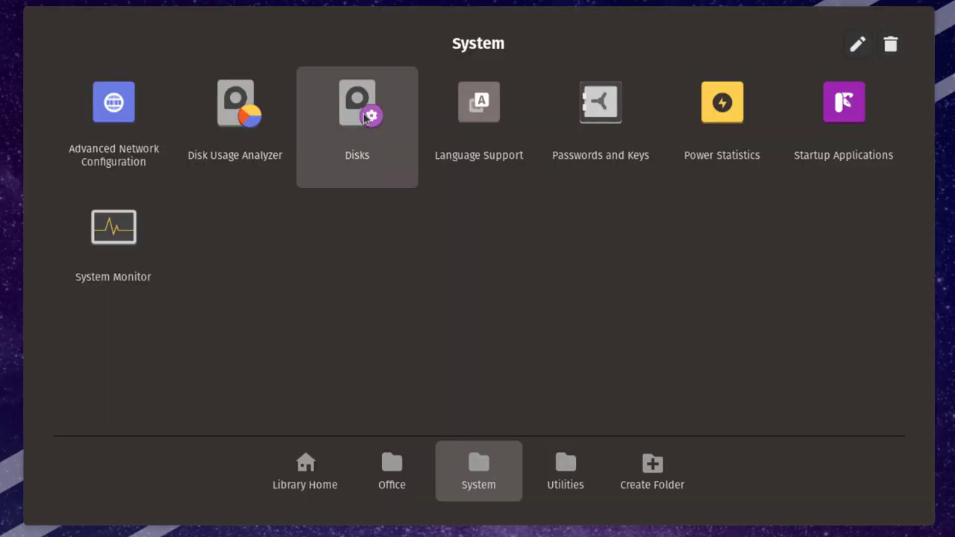
Step: Inspect the 53 GB Hard Disk, CD/DVD Drive and 4.3 GB Block Device in Disks, then the actions menu
{"action": "left_click", "coordinate": [363, 114]}
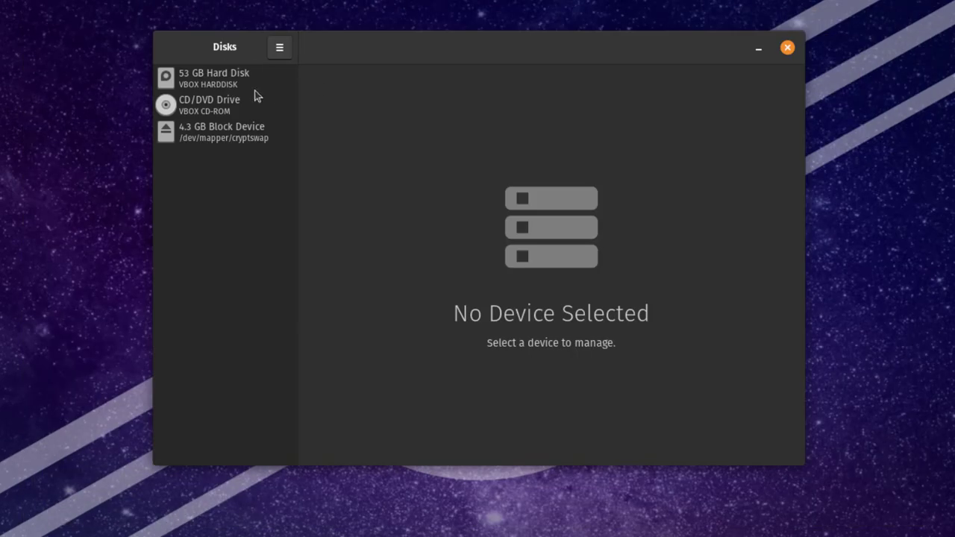
{"action": "left_click", "coordinate": [233, 82]}
{"action": "left_click", "coordinate": [235, 108]}
{"action": "left_click", "coordinate": [237, 134]}
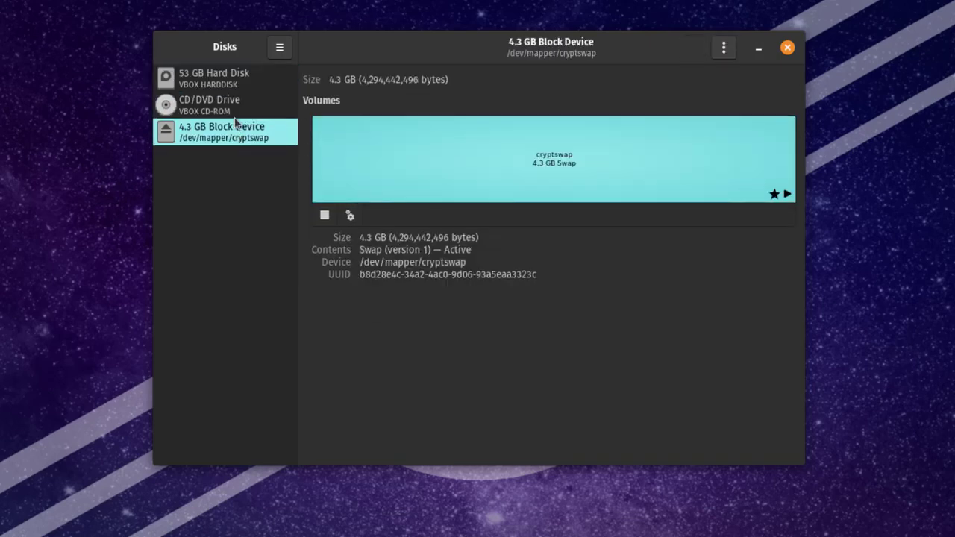
{"action": "left_click", "coordinate": [233, 85]}
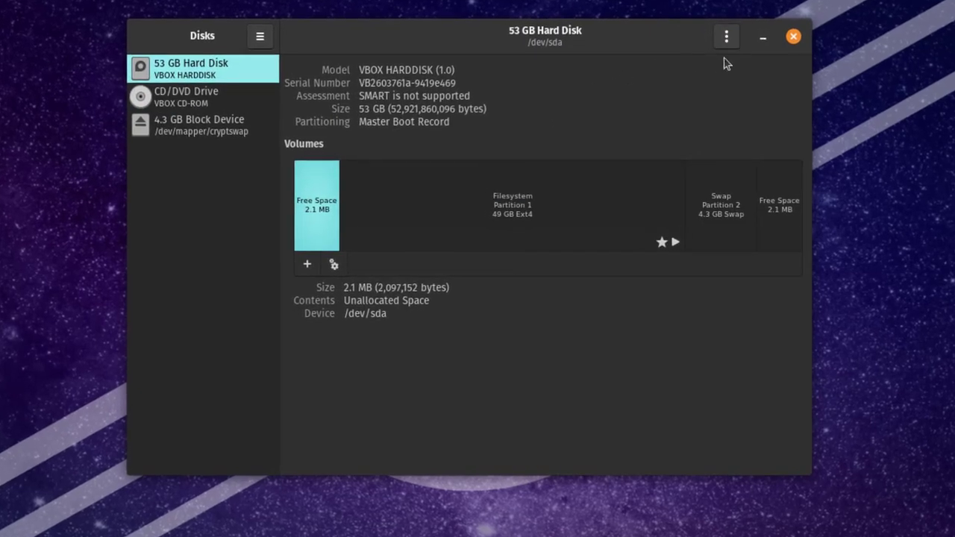
{"action": "left_click", "coordinate": [725, 39]}
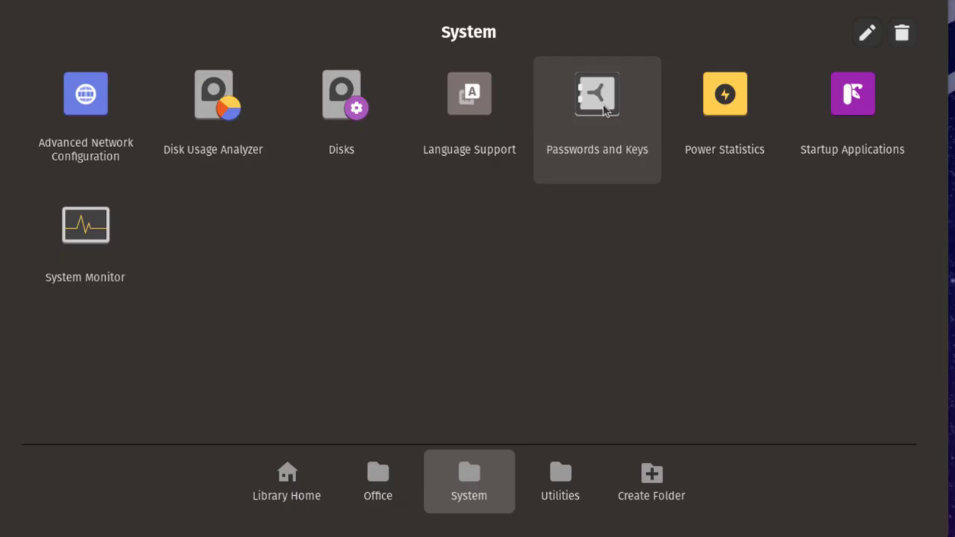
Step: Launch Passwords and Keys and browse the GnuPG, OpenSSH, System Trust and Login collections
{"action": "left_click", "coordinate": [597, 97]}
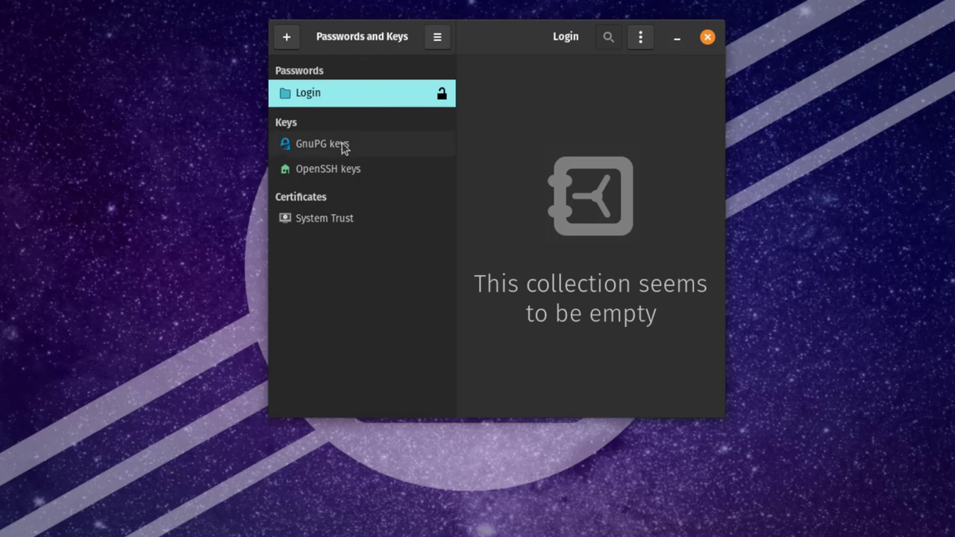
{"action": "left_click", "coordinate": [342, 150]}
{"action": "left_click", "coordinate": [334, 173]}
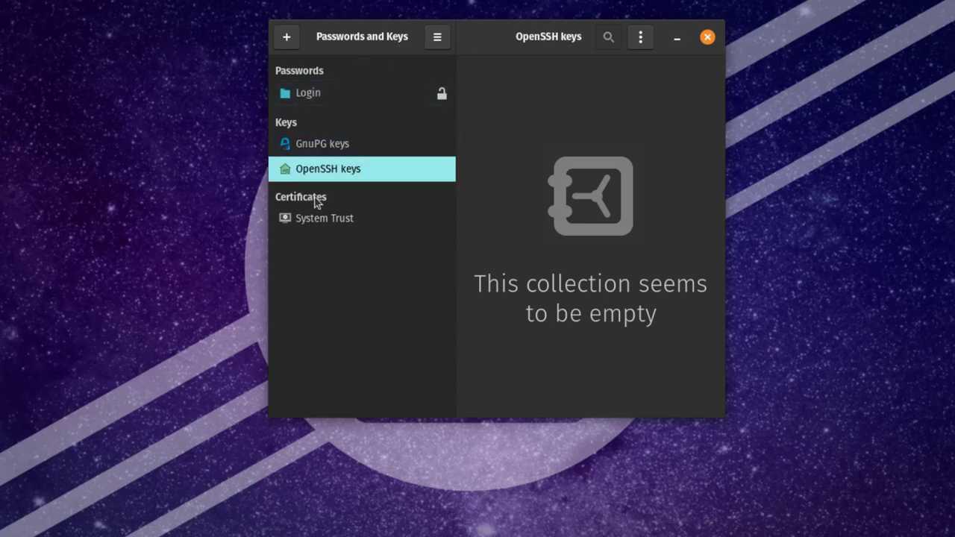
{"action": "left_click", "coordinate": [321, 218]}
{"action": "left_click", "coordinate": [323, 95]}
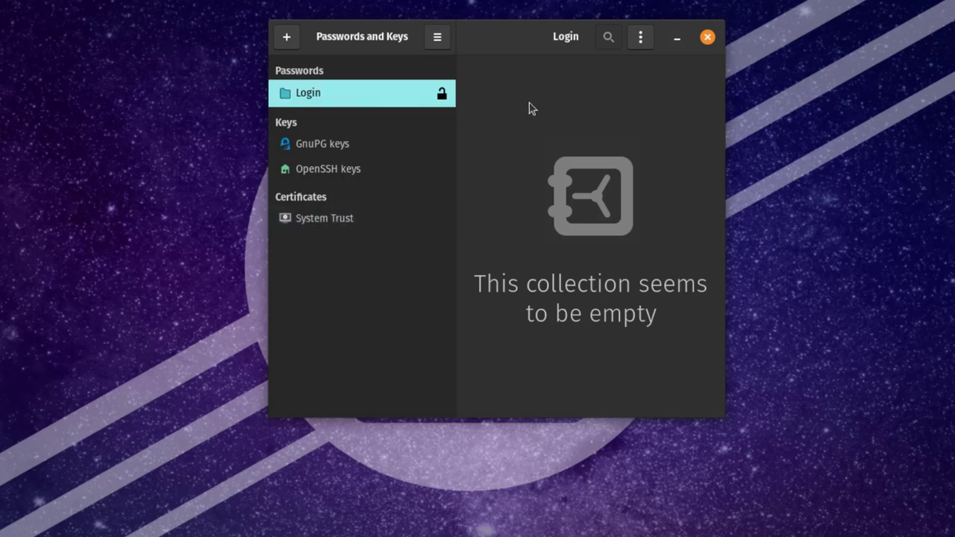
Step: Open and cancel Find remote keys, then show the new key or password choices
{"action": "left_click", "coordinate": [439, 38]}
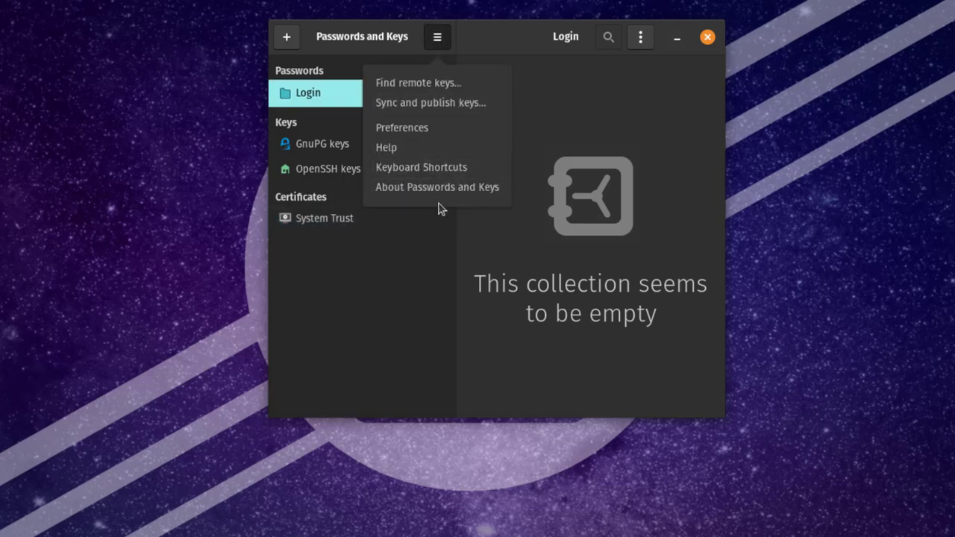
{"action": "left_click", "coordinate": [423, 88]}
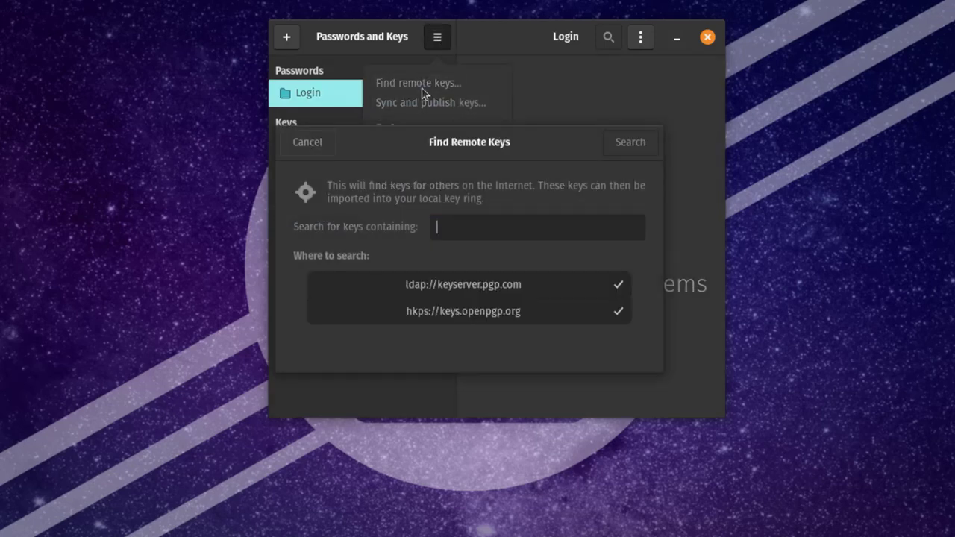
{"action": "left_click", "coordinate": [306, 144]}
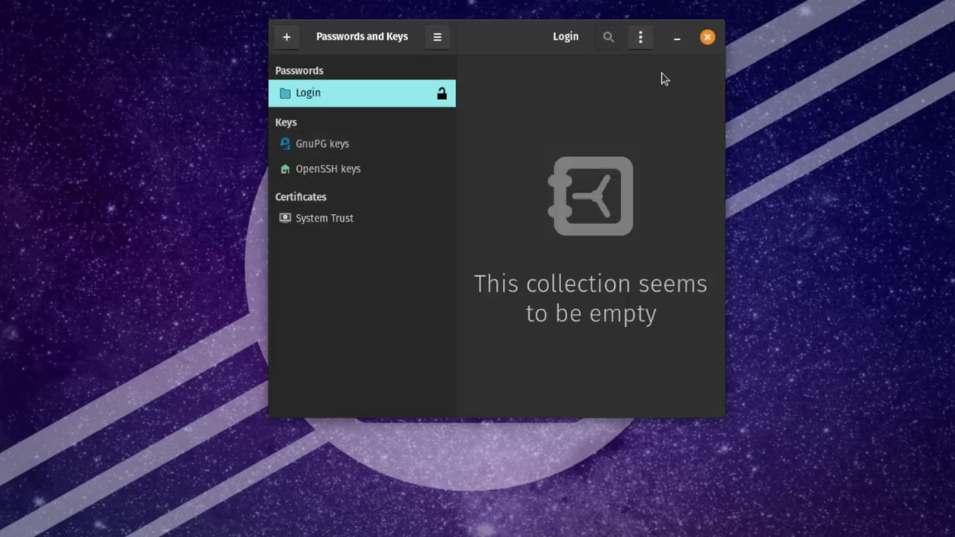
{"action": "left_click", "coordinate": [642, 36]}
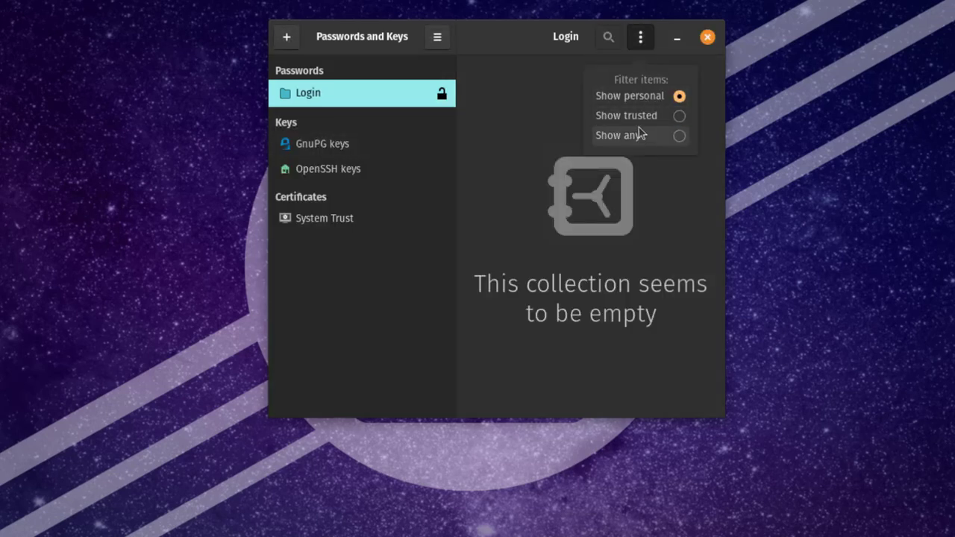
{"action": "left_click", "coordinate": [286, 37]}
{"action": "left_click", "coordinate": [286, 36]}
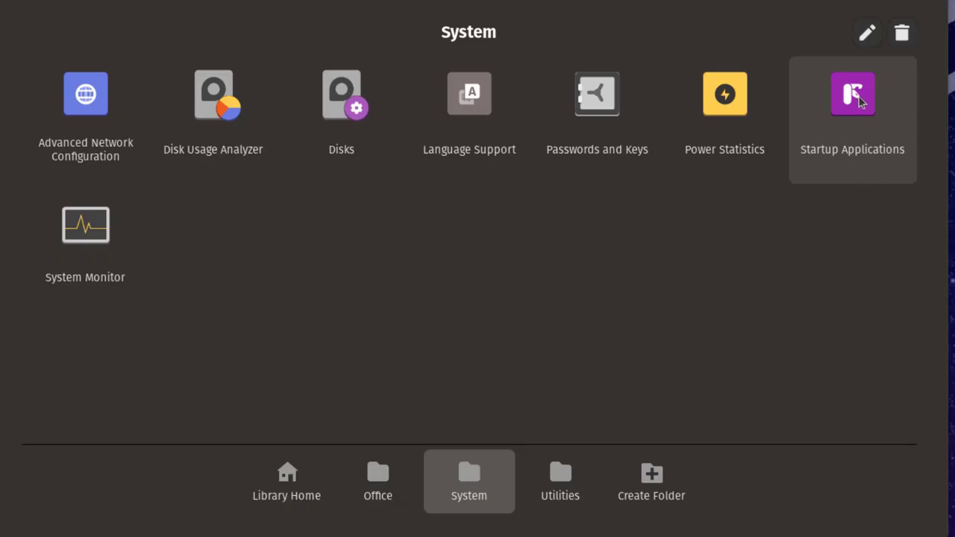
{"action": "left_click", "coordinate": [850, 96]}
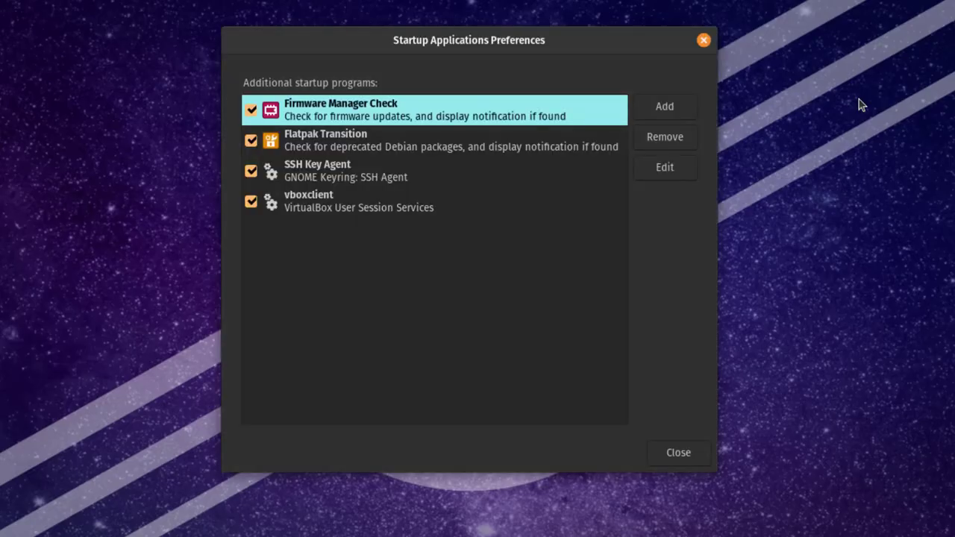
{"action": "left_click", "coordinate": [341, 136]}
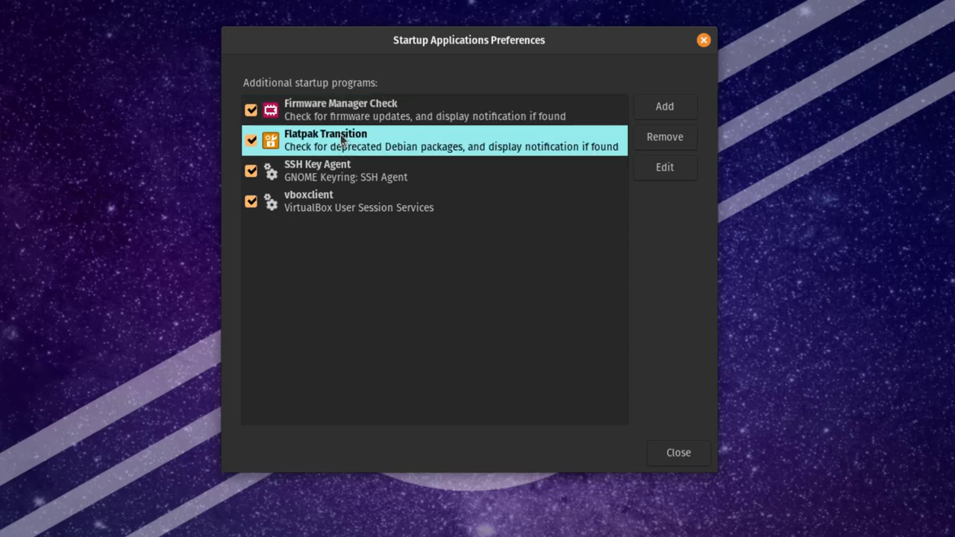
{"action": "left_click", "coordinate": [341, 176]}
{"action": "left_click", "coordinate": [334, 199]}
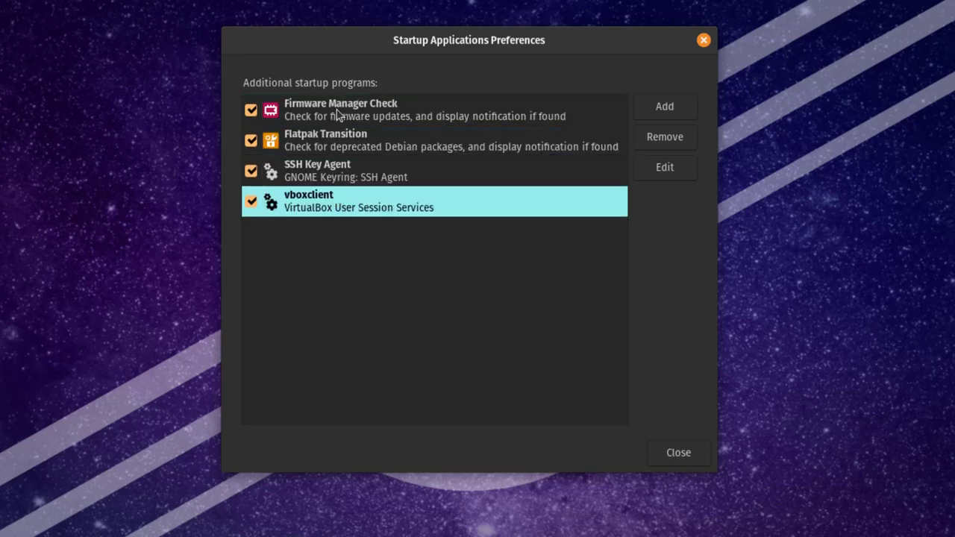
{"action": "left_click", "coordinate": [339, 113]}
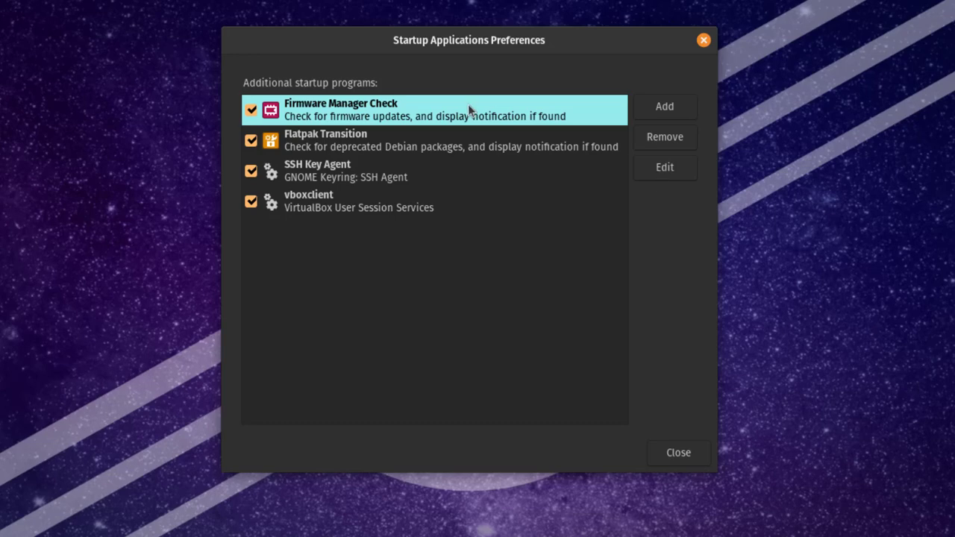
{"action": "left_click", "coordinate": [665, 168]}
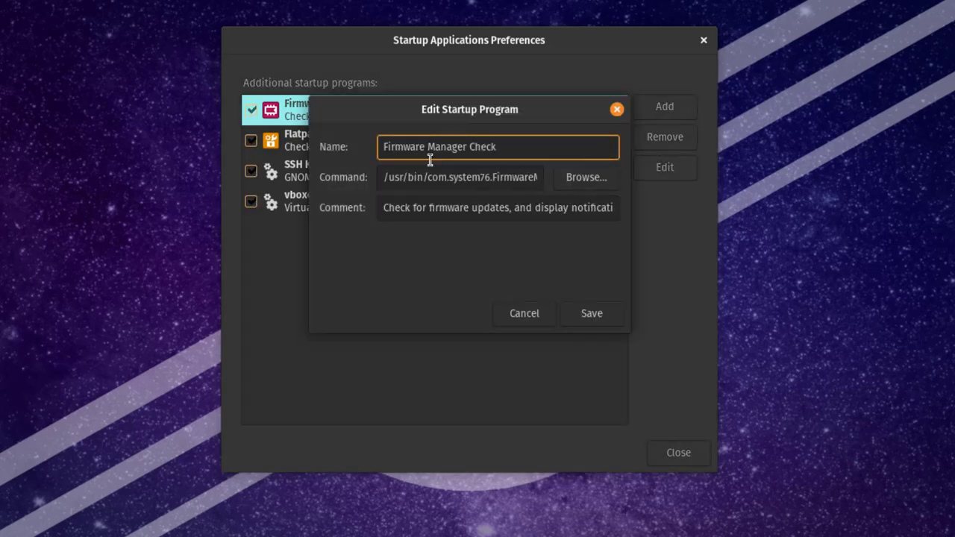
{"action": "key", "text": "Escape"}
{"action": "left_click", "coordinate": [665, 107]}
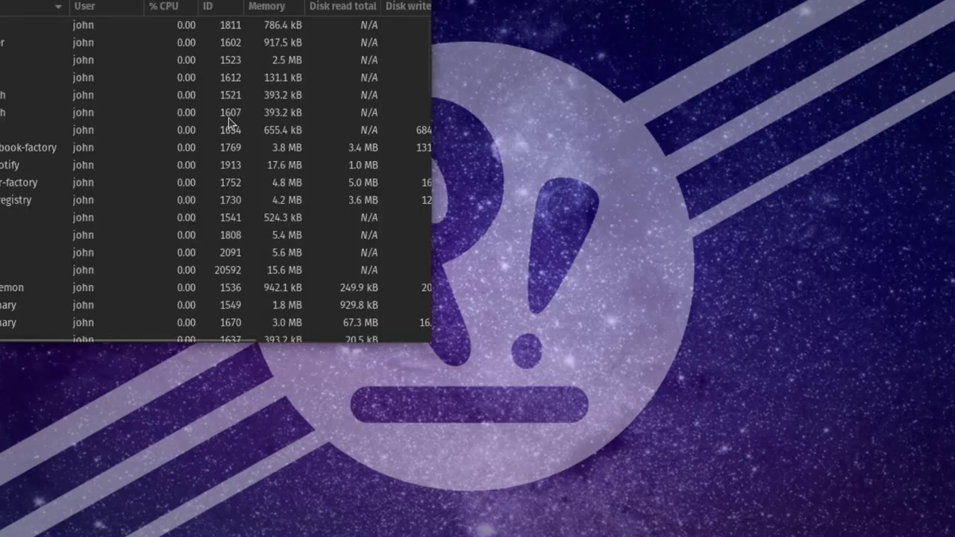
{"action": "scroll", "coordinate": [277, 194], "scroll_direction": "down", "scroll_amount": 10}
{"action": "scroll", "coordinate": [275, 223], "scroll_direction": "down", "scroll_amount": 3}
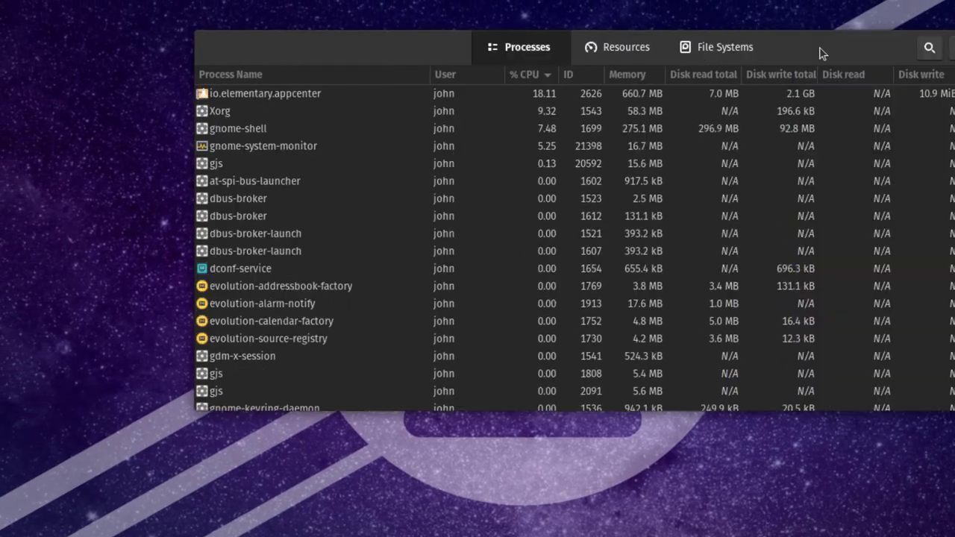
{"action": "left_click_drag", "start_coordinate": [821, 47], "coordinate": [744, 67]}
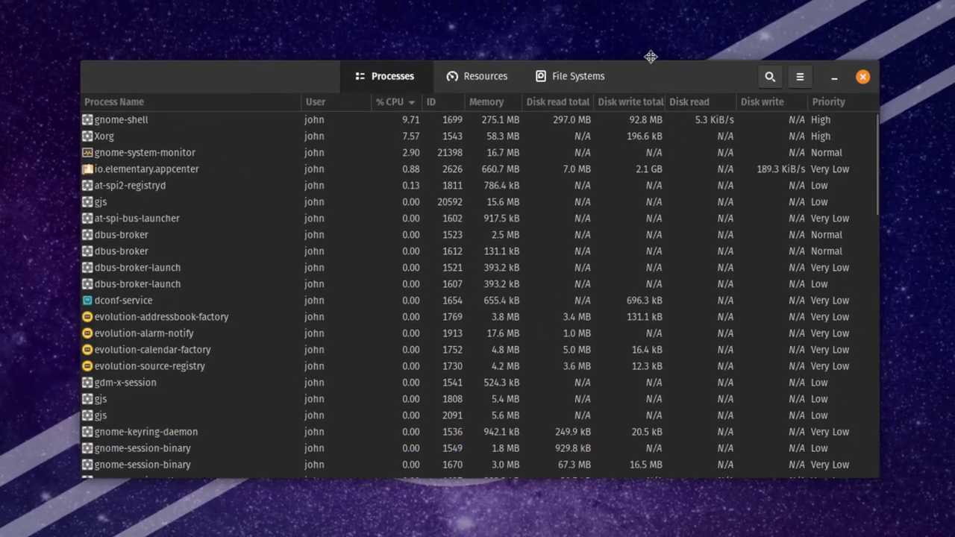
{"action": "left_click_drag", "start_coordinate": [650, 57], "coordinate": [640, 43]}
{"action": "left_click", "coordinate": [481, 65]}
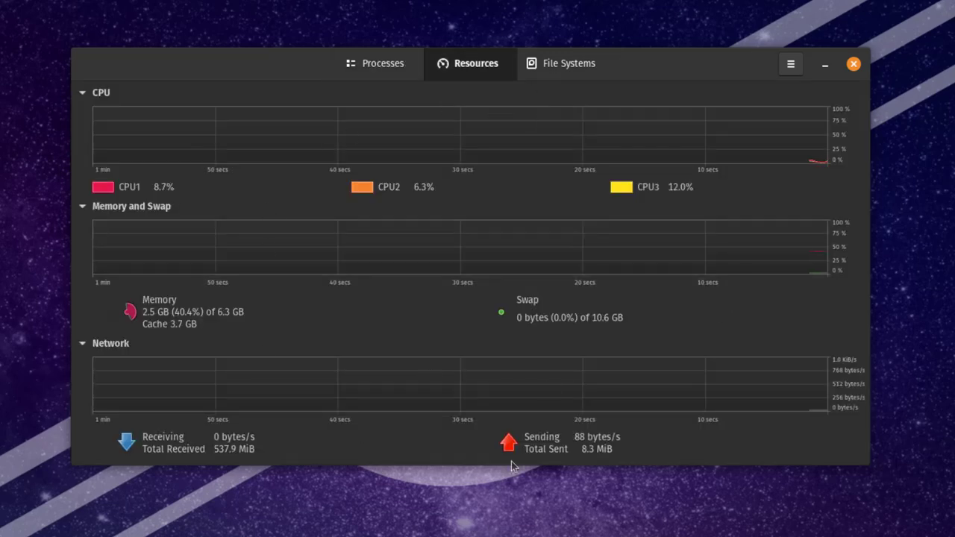
{"action": "left_click", "coordinate": [565, 66]}
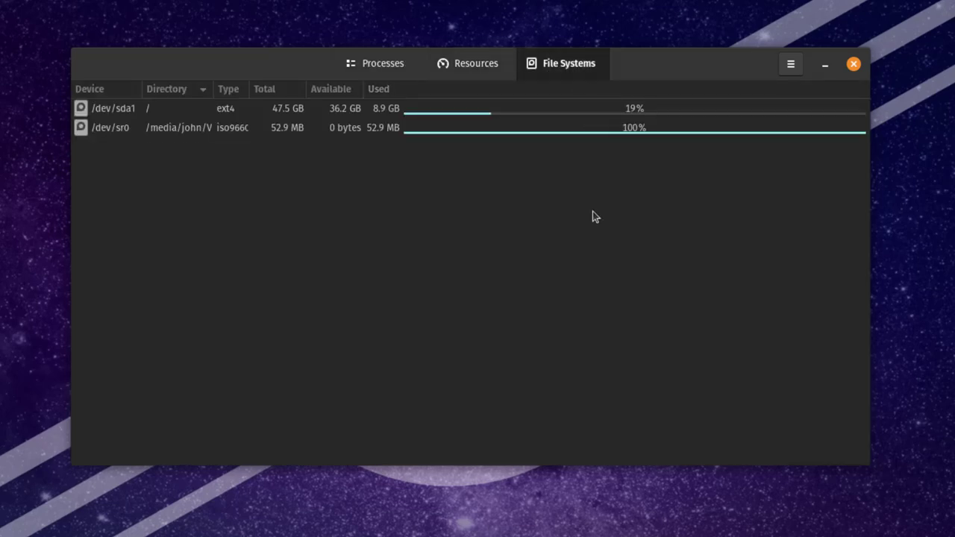
{"action": "key", "text": "alt+1"}
{"action": "left_click", "coordinate": [795, 67]}
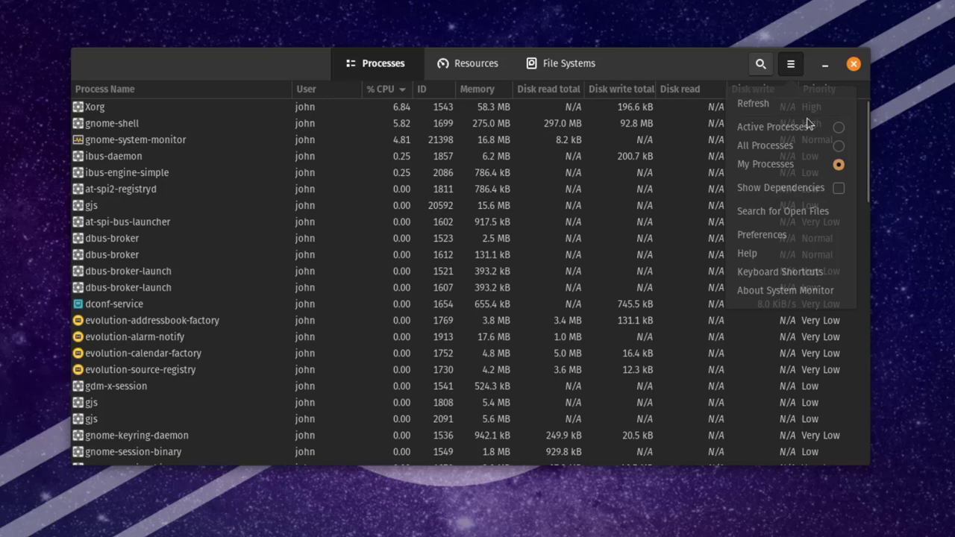
{"action": "left_click", "coordinate": [768, 290]}
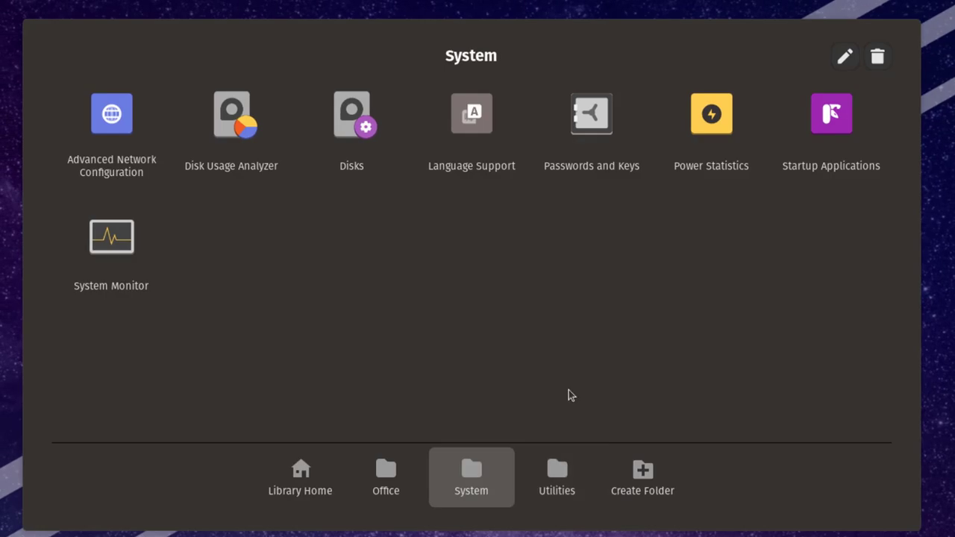
Step: Launch Archive Manager from the Utilities folder, reposition its window and view its menu
{"action": "left_click", "coordinate": [556, 475]}
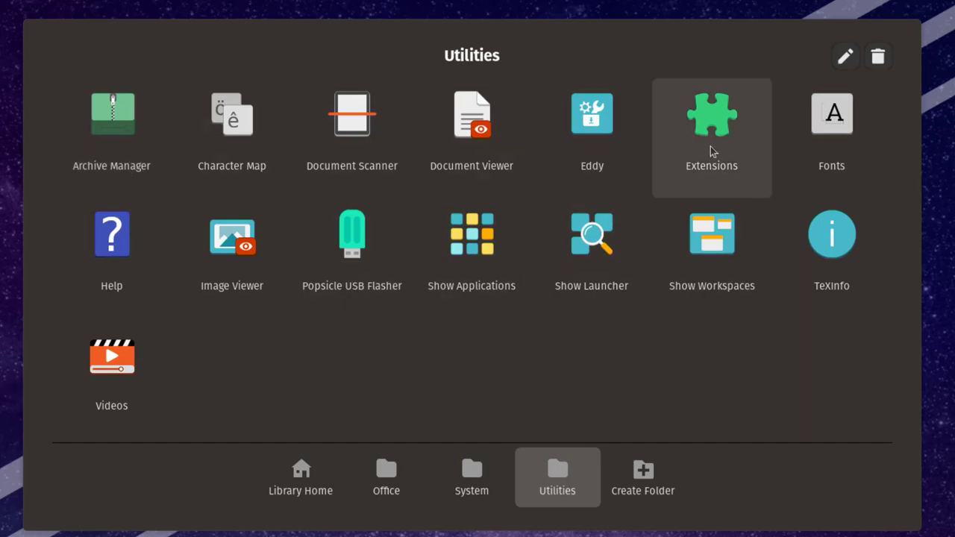
{"action": "left_click", "coordinate": [135, 125]}
{"action": "left_click_drag", "start_coordinate": [193, 70], "coordinate": [387, 90]}
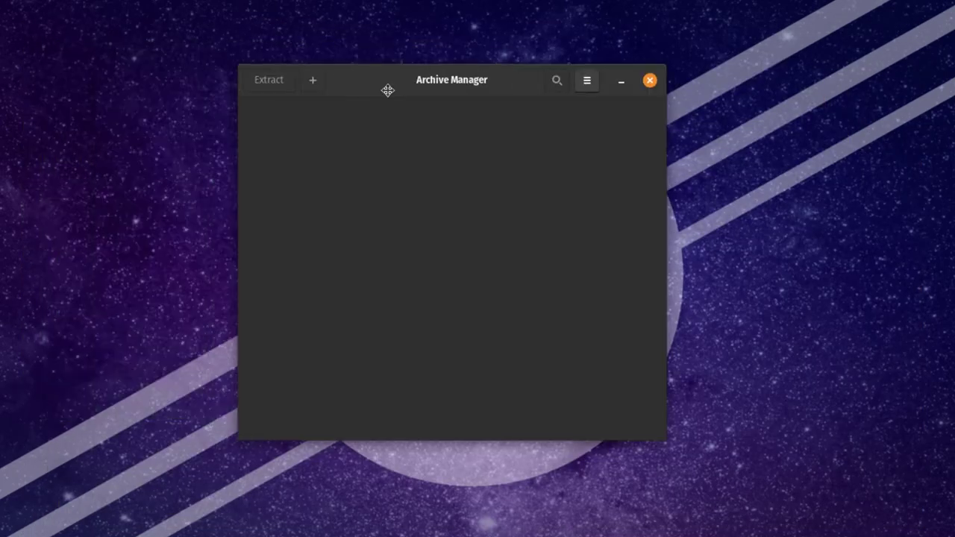
{"action": "left_click", "coordinate": [587, 84]}
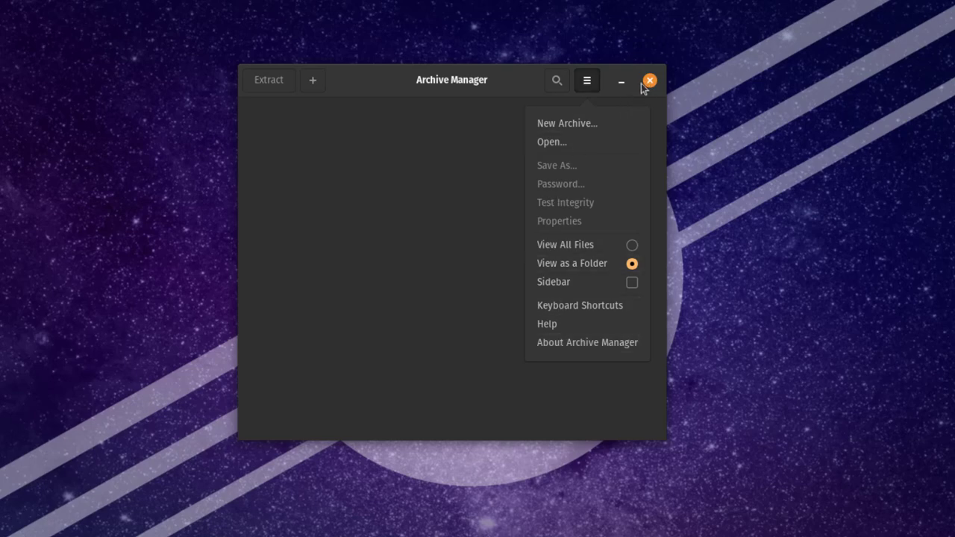
Step: Launch Document Viewer from the application library and move its window right
{"action": "key", "text": "super+a"}
{"action": "left_click", "coordinate": [469, 116]}
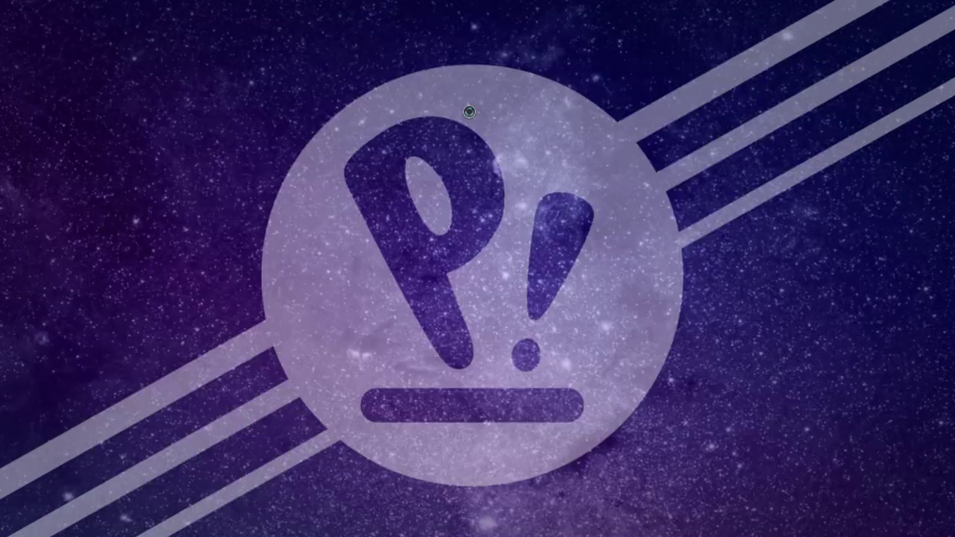
{"action": "left_click_drag", "start_coordinate": [348, 44], "coordinate": [480, 55]}
Step: Open Email Newsletter.pdf from Documents and check Document Viewer's version, 42.3
{"action": "left_click", "coordinate": [202, 53]}
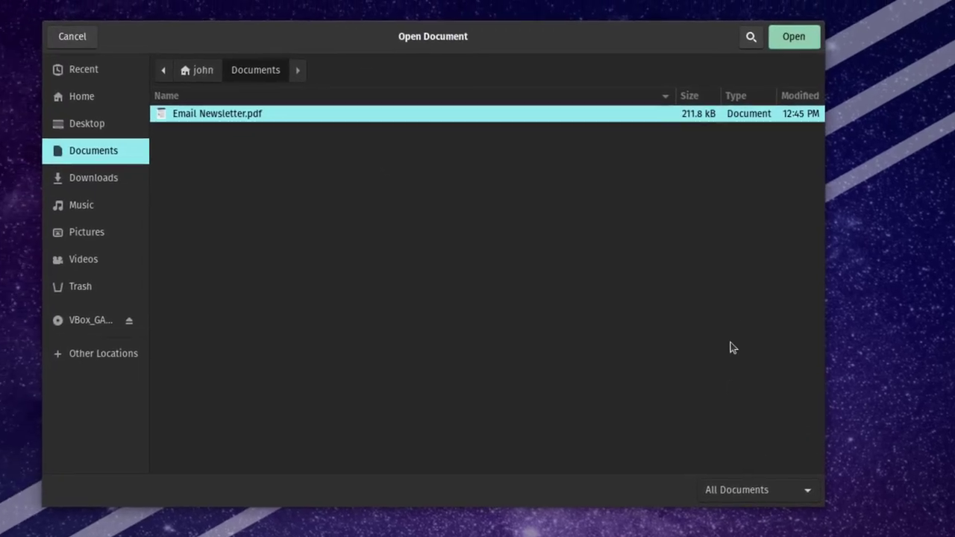
{"action": "left_click", "coordinate": [814, 52]}
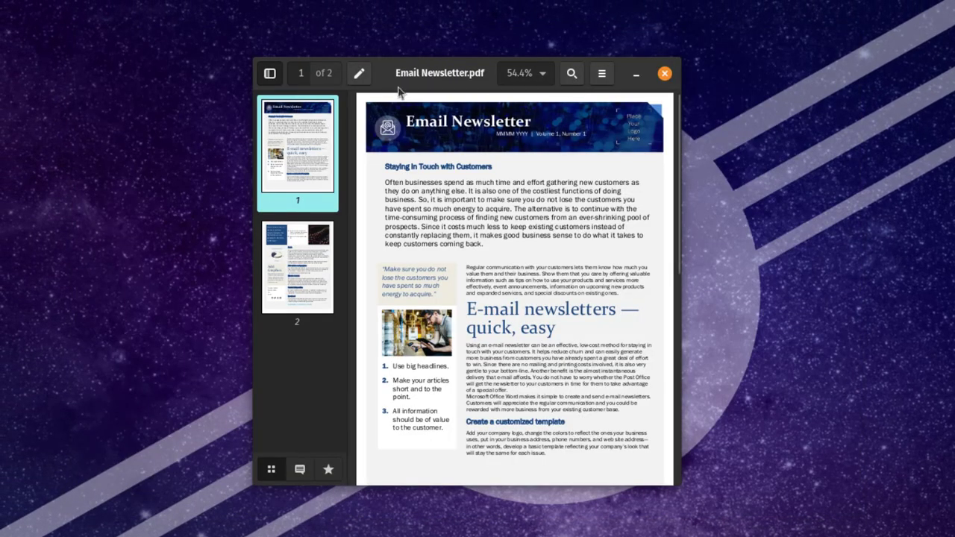
{"action": "left_click_drag", "start_coordinate": [388, 84], "coordinate": [510, 86]}
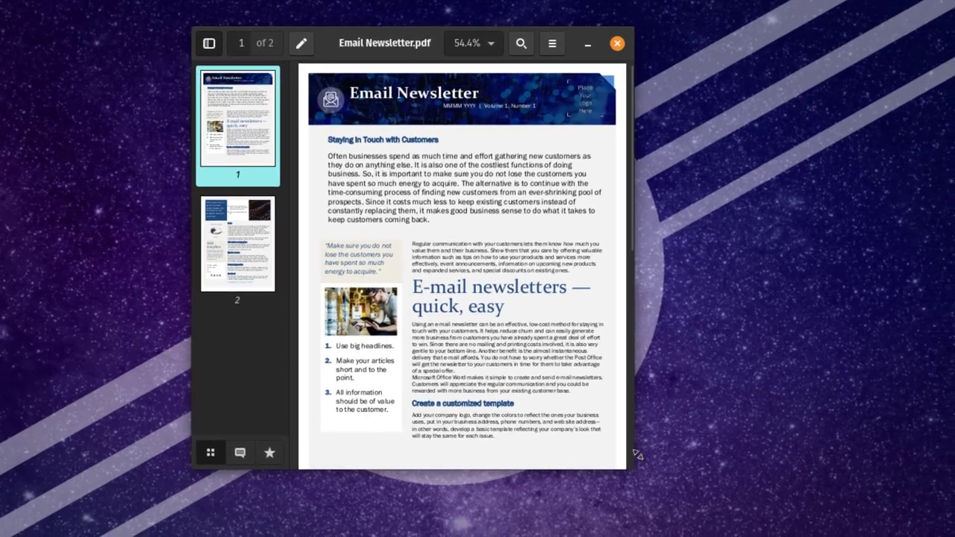
{"action": "left_click", "coordinate": [638, 79]}
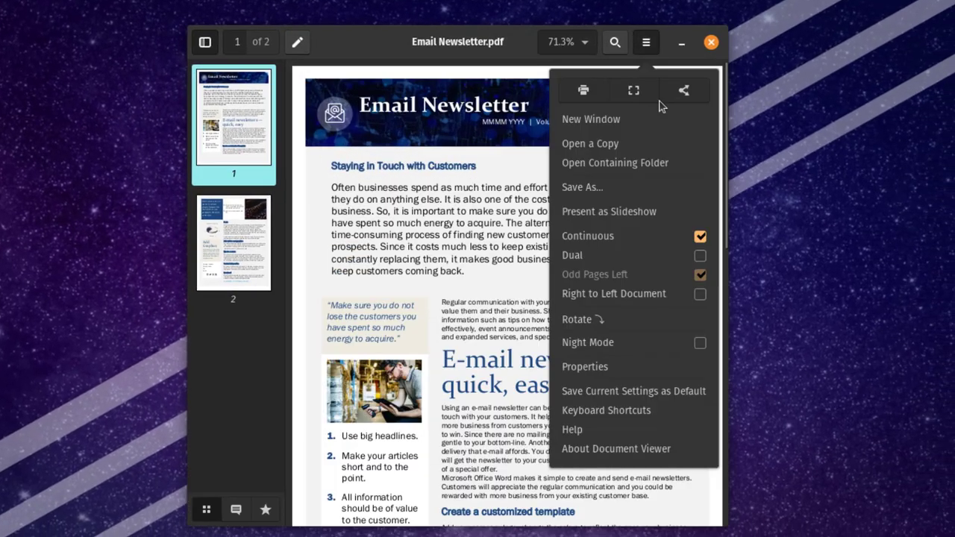
{"action": "left_click", "coordinate": [603, 448]}
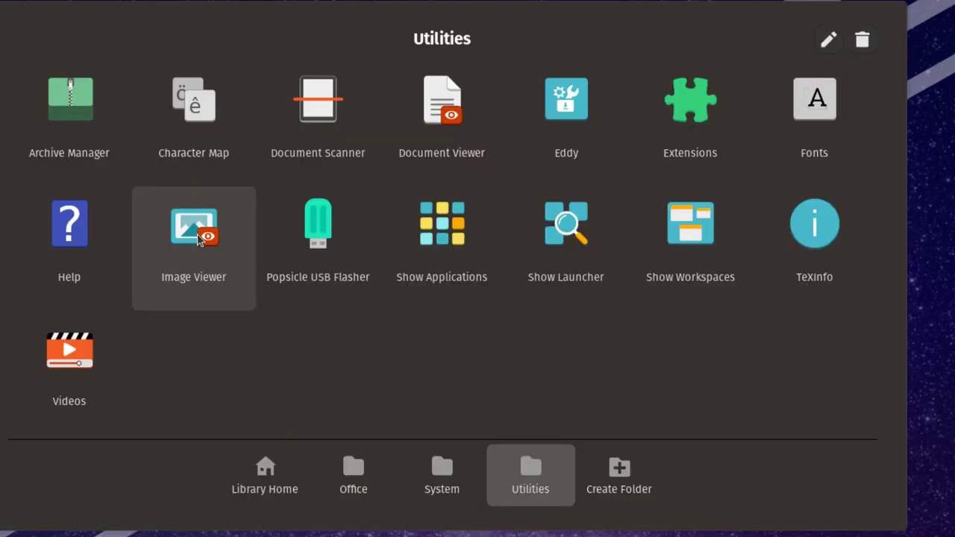
Step: Launch Image Viewer and open 2.jpeg
{"action": "left_click", "coordinate": [195, 227]}
{"action": "left_click", "coordinate": [567, 99]}
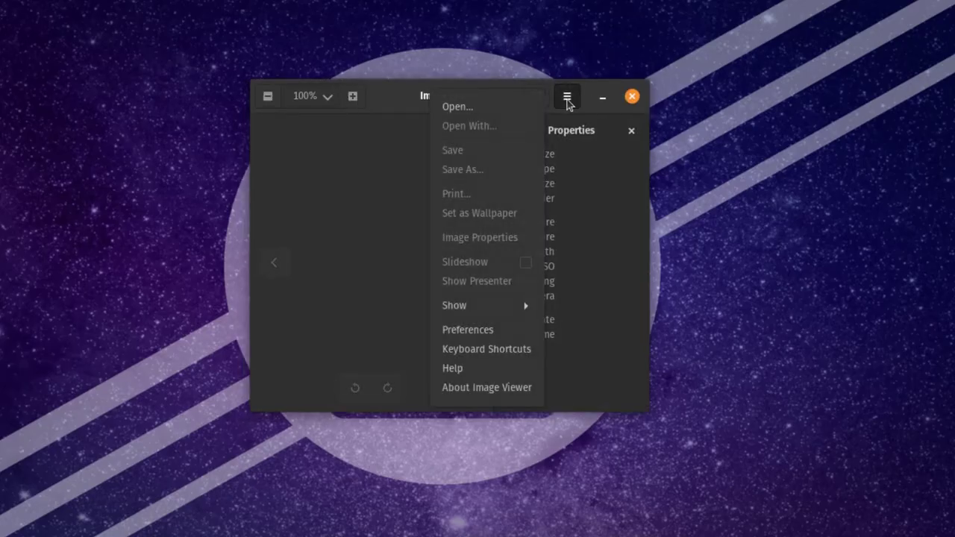
{"action": "left_click", "coordinate": [478, 112]}
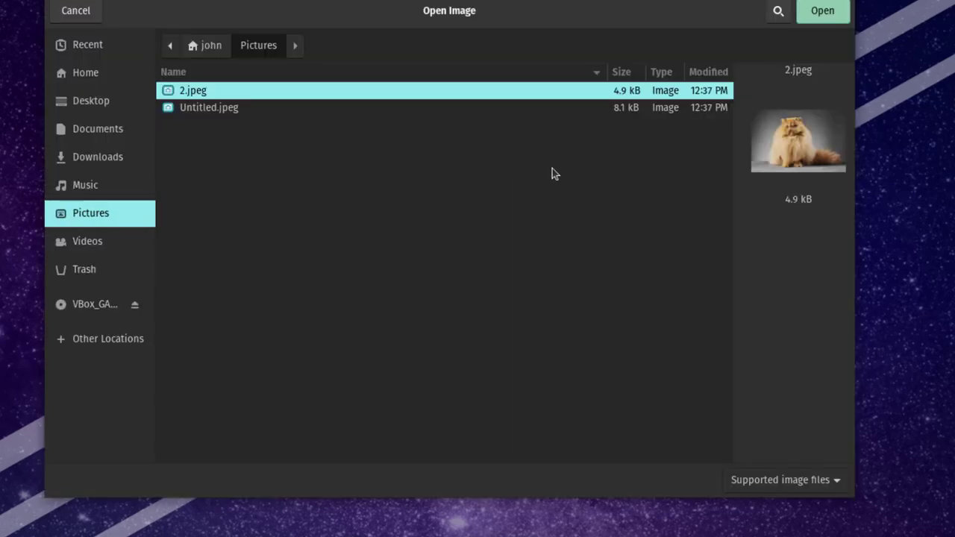
{"action": "left_click", "coordinate": [821, 12]}
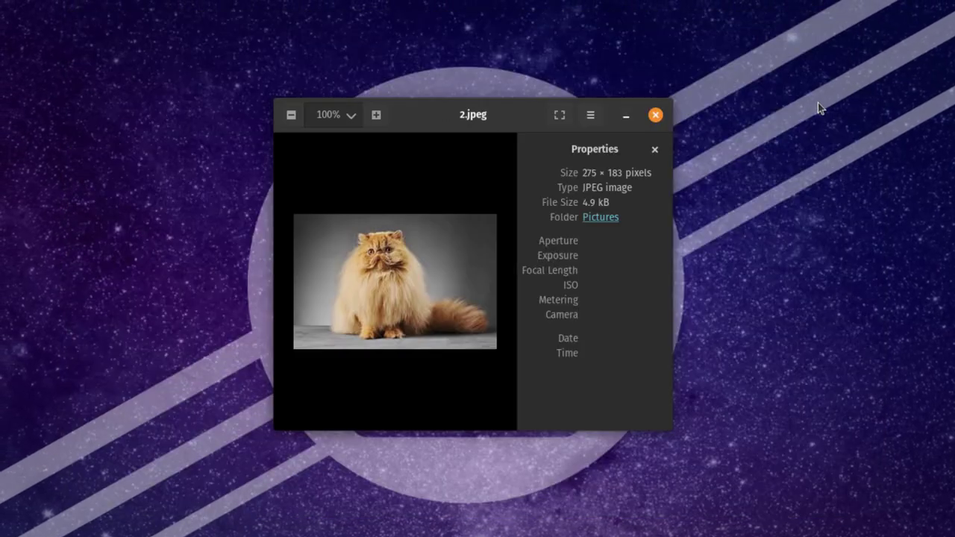
Step: Rotate the cat photo 90° twice and flip through Untitled.jpeg and 1.jpeg
{"action": "mouse_move", "coordinate": [432, 246]}
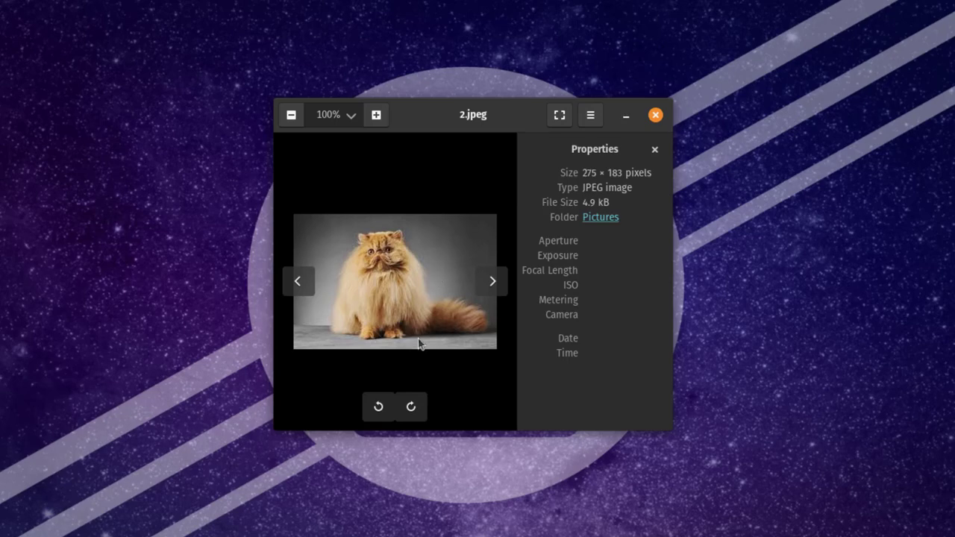
{"action": "left_click", "coordinate": [410, 406]}
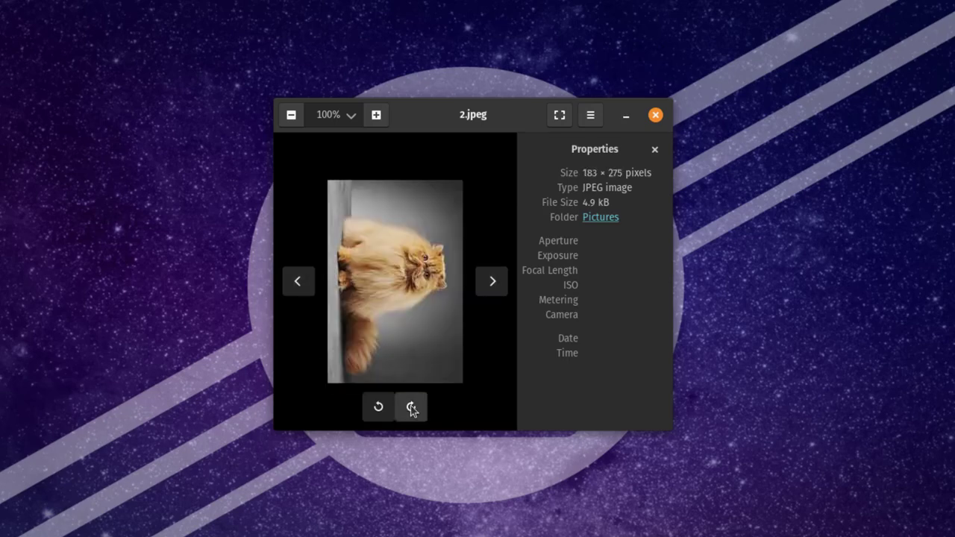
{"action": "left_click", "coordinate": [410, 407]}
{"action": "left_click", "coordinate": [488, 284]}
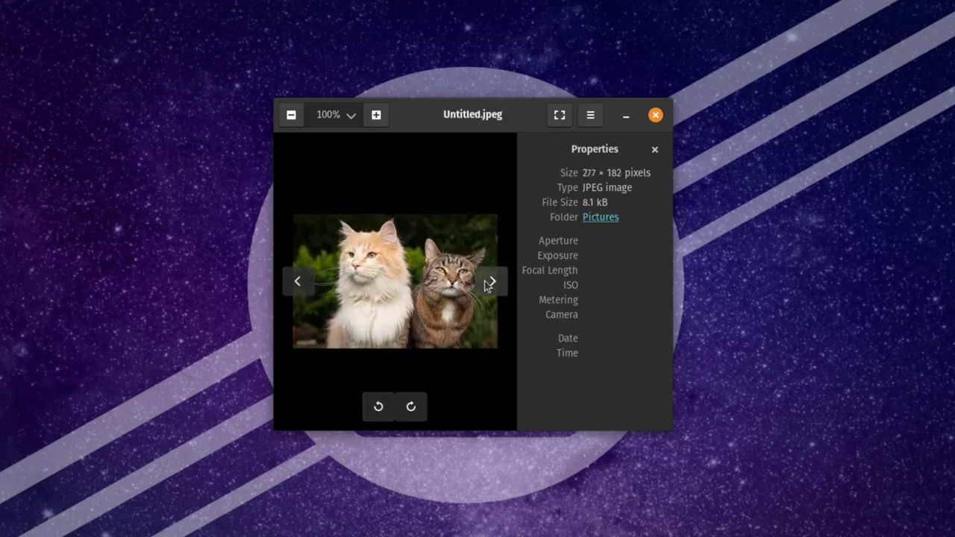
{"action": "left_click", "coordinate": [489, 282]}
{"action": "left_click", "coordinate": [489, 282]}
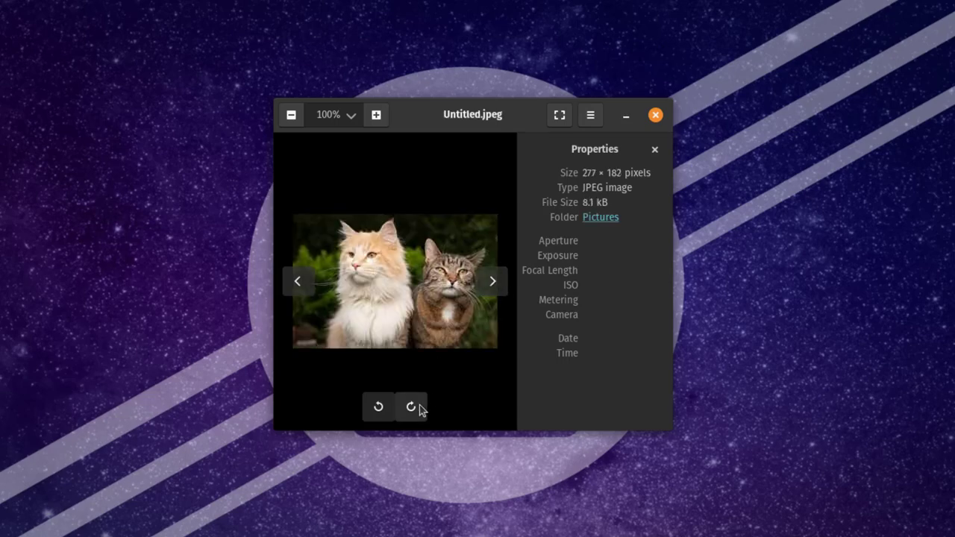
{"action": "key", "text": "Right"}
Step: Check Image Viewer's version (42.0), then open the workspaces overview from the library
{"action": "left_click", "coordinate": [590, 115]}
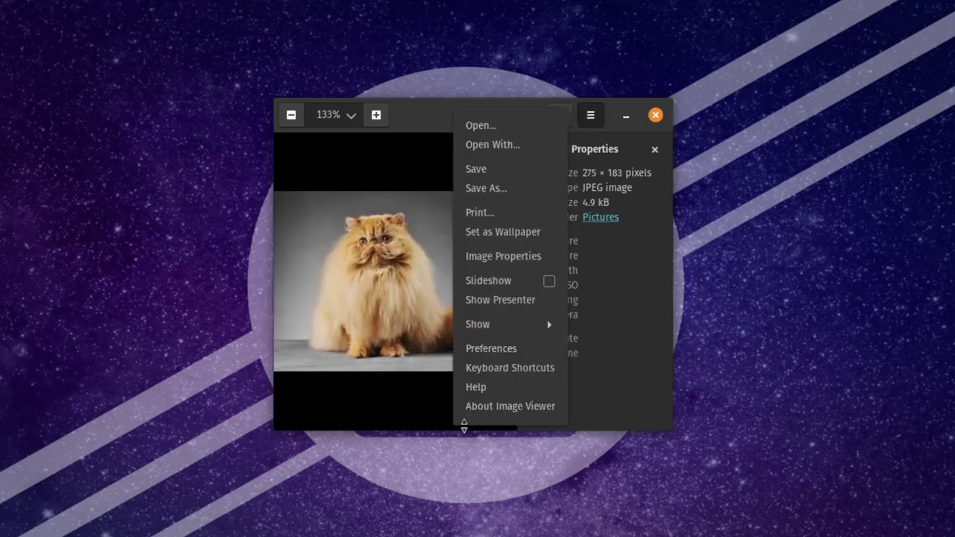
{"action": "left_click", "coordinate": [515, 407]}
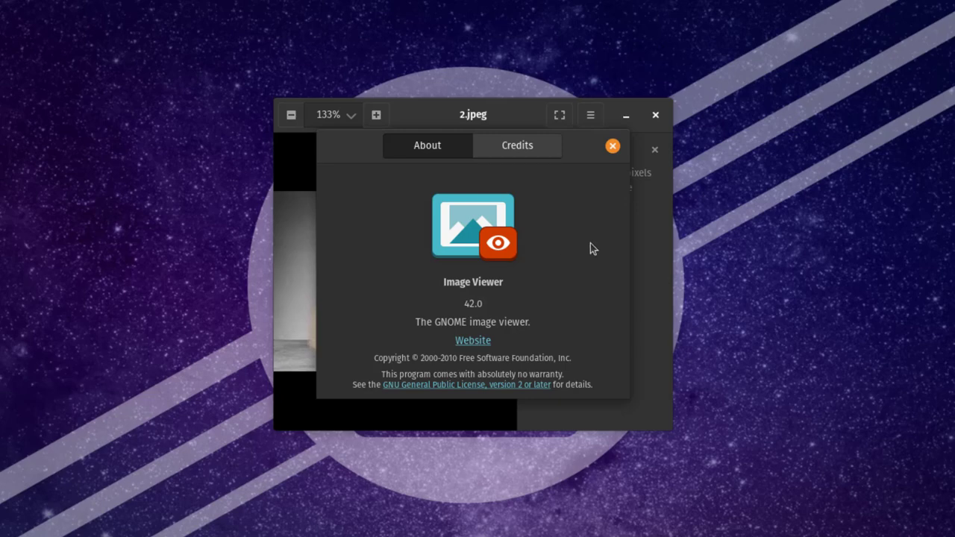
{"action": "key", "text": "super+a"}
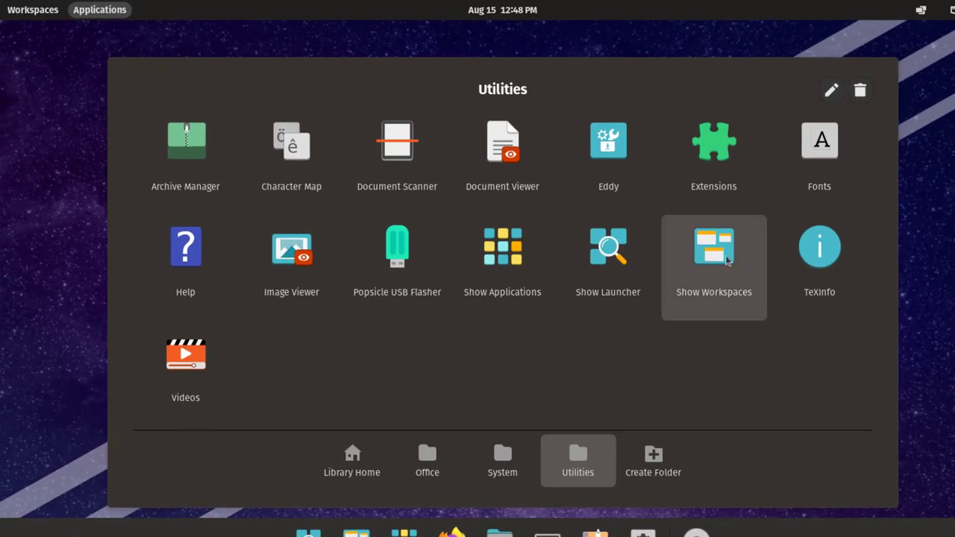
{"action": "left_click", "coordinate": [727, 259]}
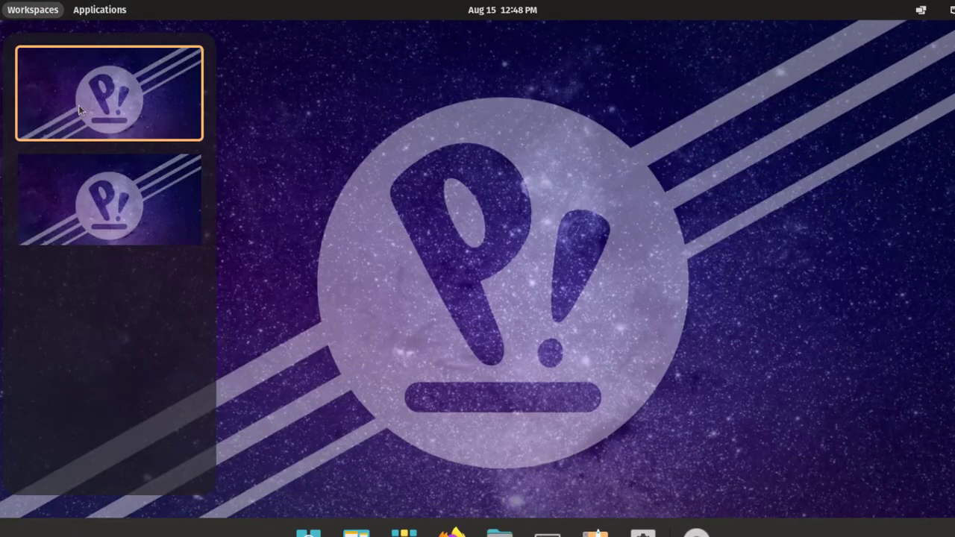
Step: On workspace 2, launch Settings and review the Wired connection's Identity, IPv4, IPv6 and Security tabs
{"action": "left_click", "coordinate": [82, 10]}
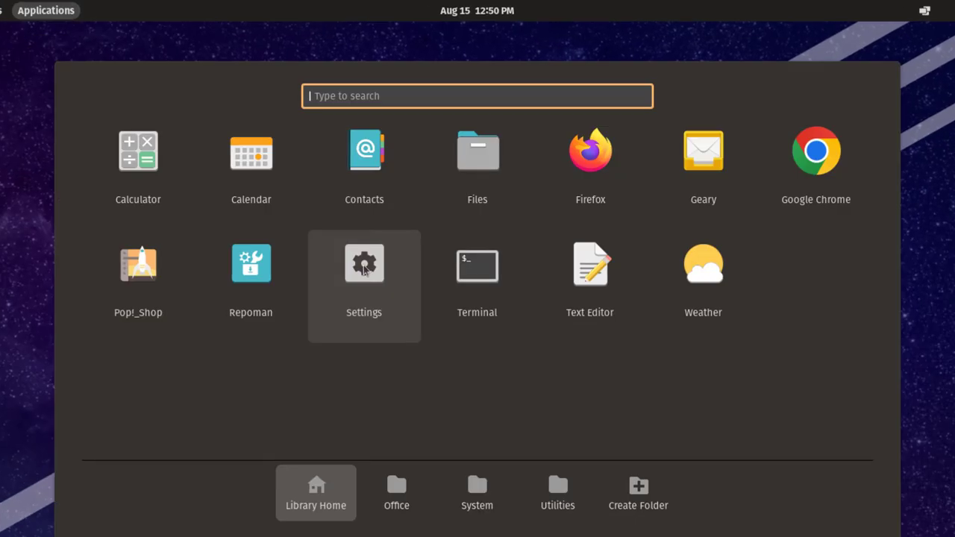
{"action": "key", "text": "Return"}
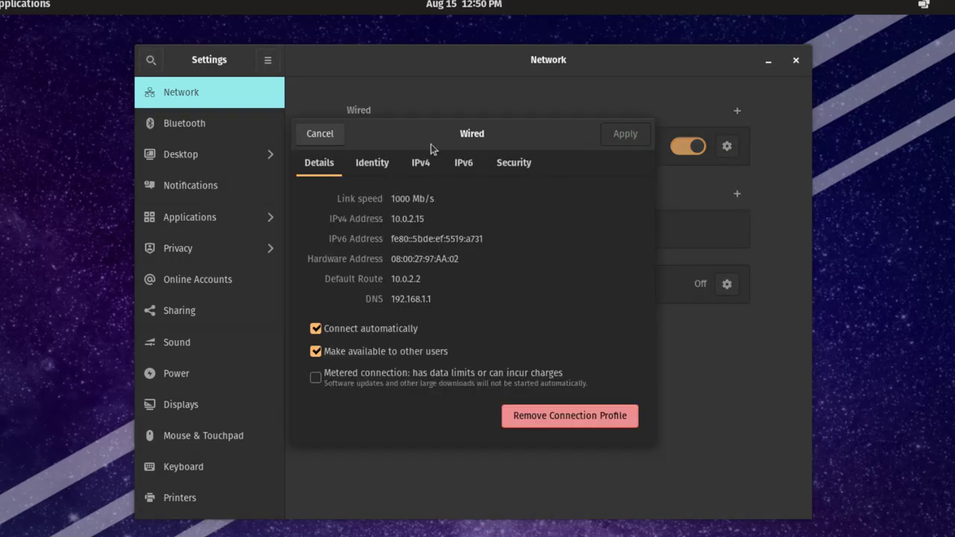
{"action": "left_click", "coordinate": [445, 161]}
{"action": "left_click", "coordinate": [498, 161]}
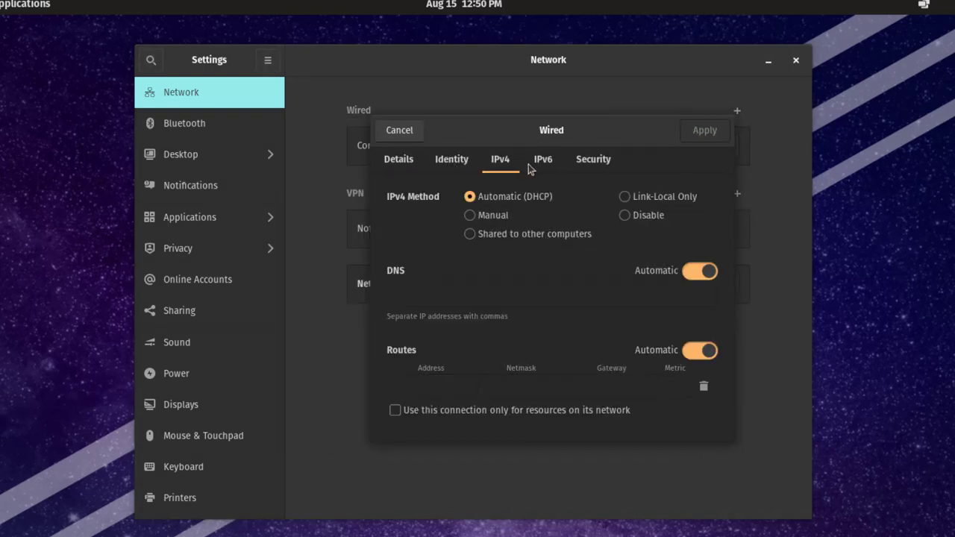
{"action": "left_click", "coordinate": [540, 163]}
{"action": "left_click", "coordinate": [593, 160]}
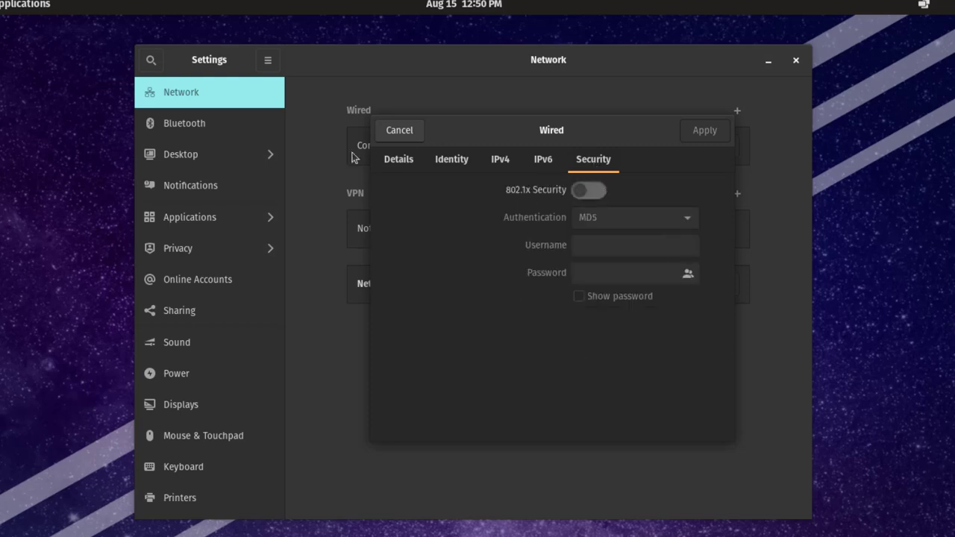
{"action": "left_click", "coordinate": [412, 136]}
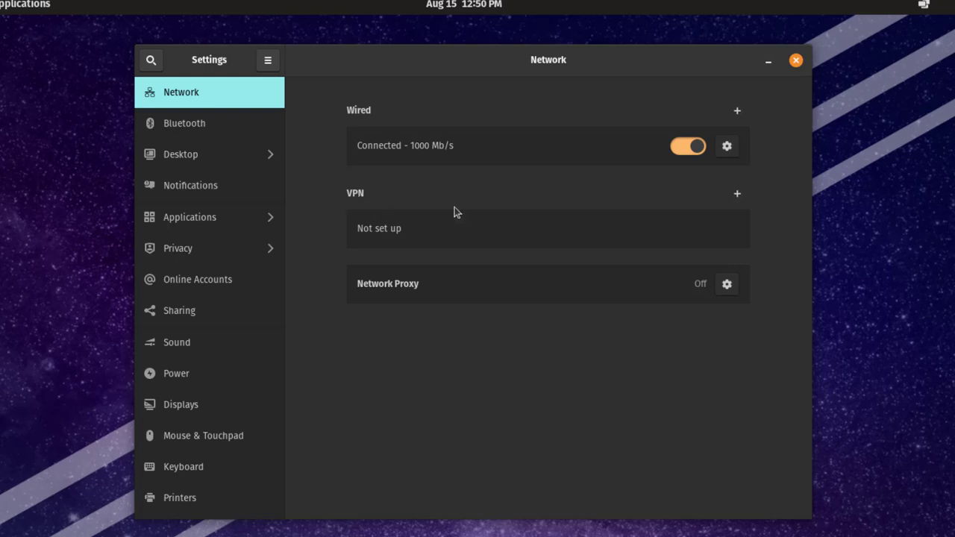
Step: Start an OpenVPN connection and browse its advanced Security, TLS, Proxy and Misc tabs without applying
{"action": "left_click", "coordinate": [737, 196]}
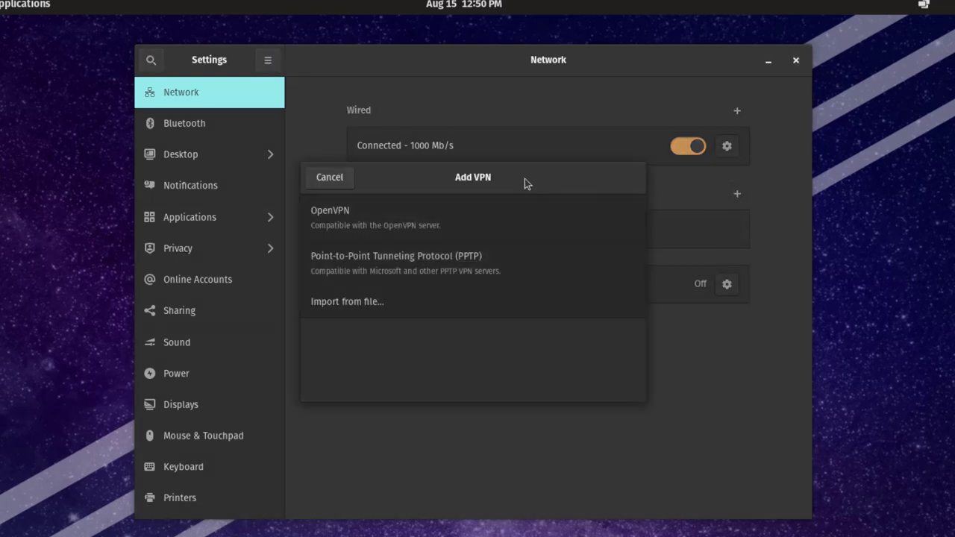
{"action": "left_click", "coordinate": [527, 186]}
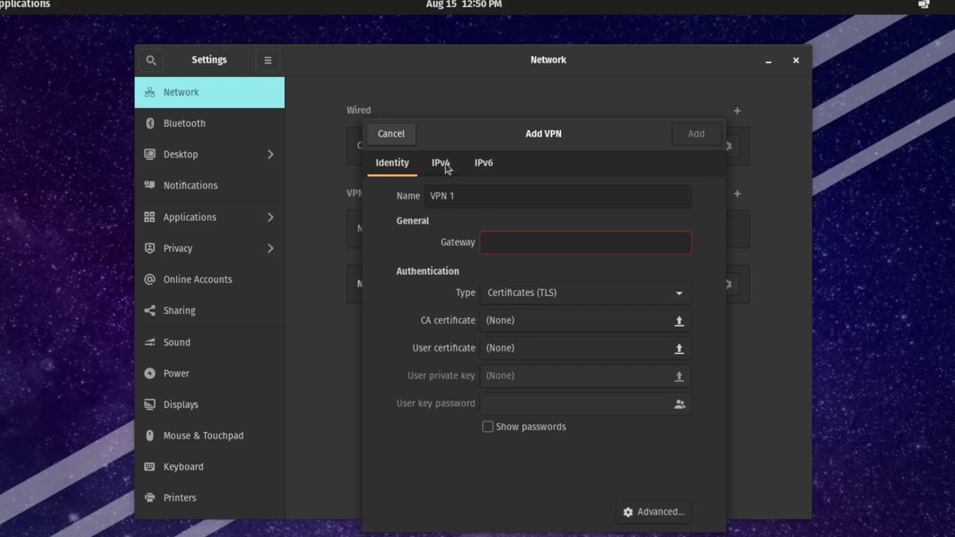
{"action": "left_click", "coordinate": [656, 512]}
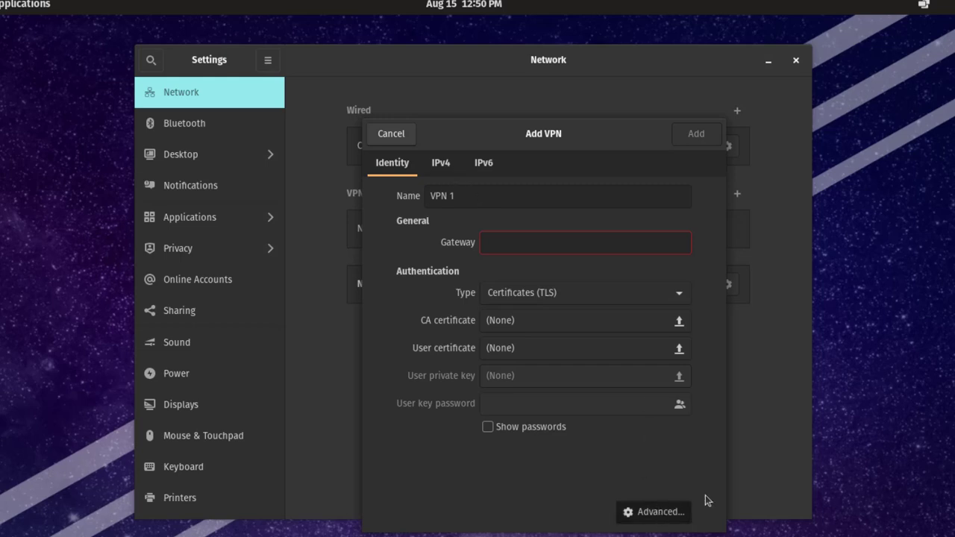
{"action": "mouse_move", "coordinate": [592, 44]}
{"action": "left_mouse_down"}
{"action": "mouse_move", "coordinate": [590, 33]}
{"action": "mouse_move", "coordinate": [594, 42]}
{"action": "left_mouse_up"}
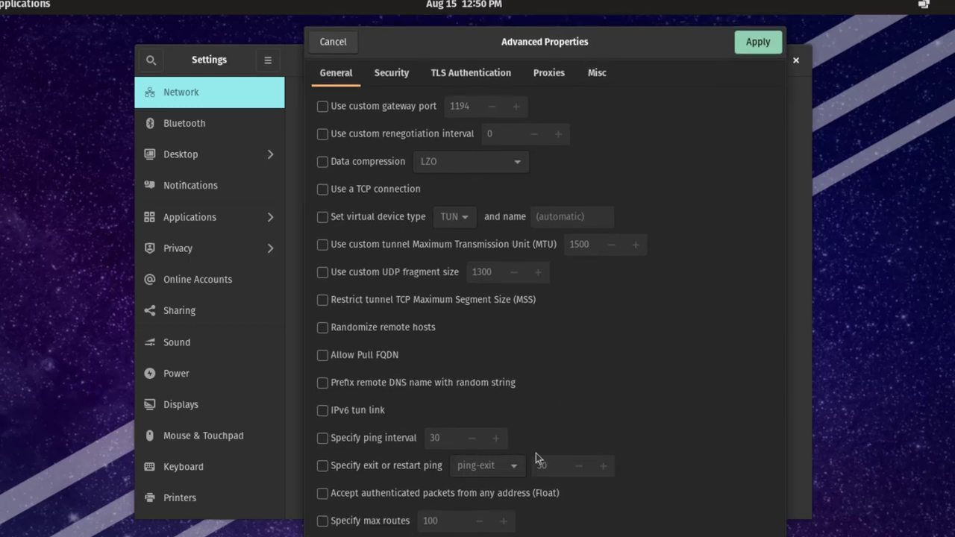
{"action": "left_click", "coordinate": [403, 80]}
{"action": "left_click", "coordinate": [496, 78]}
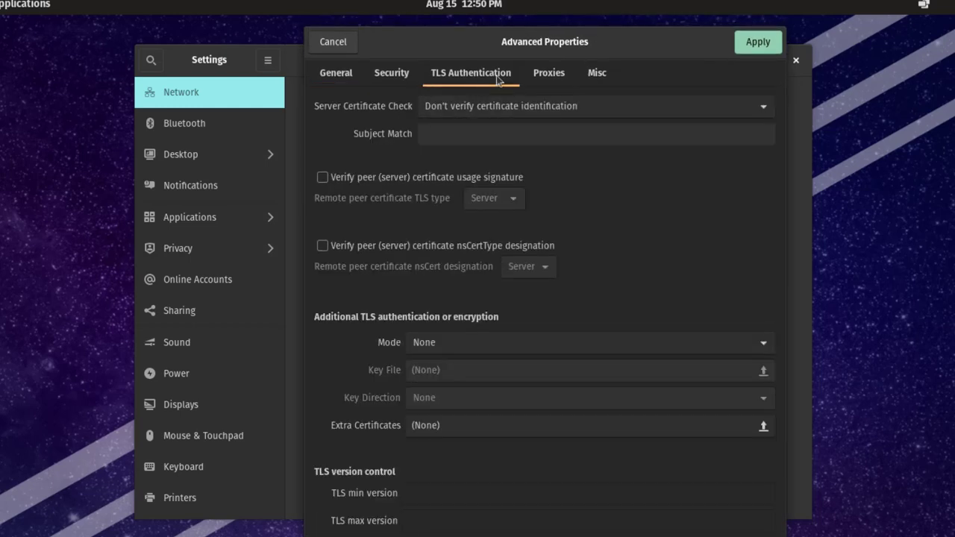
{"action": "left_click", "coordinate": [553, 81]}
{"action": "left_click", "coordinate": [599, 77]}
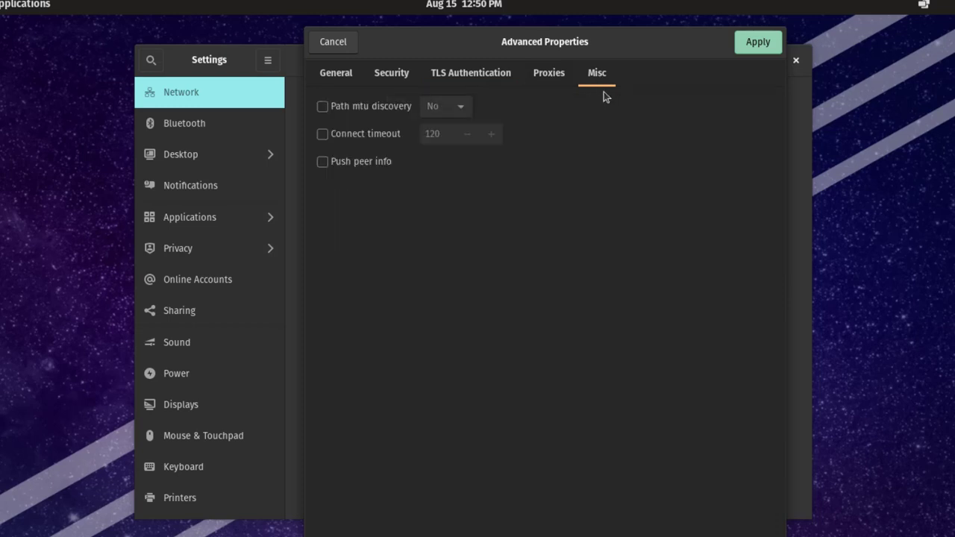
{"action": "left_click", "coordinate": [333, 42]}
Step: Try Manual and Automatic network proxy modes, then leave the proxy Disabled
{"action": "left_click", "coordinate": [727, 283]}
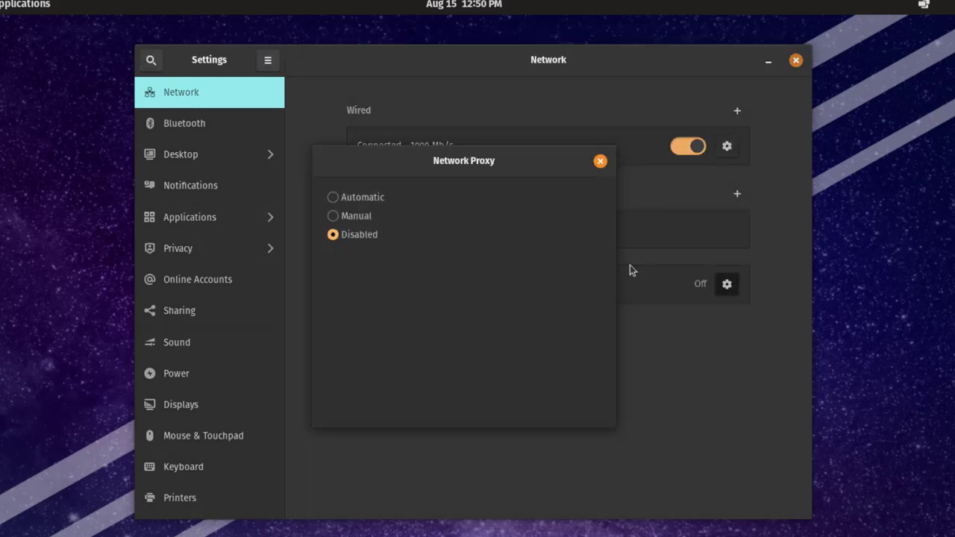
{"action": "left_click", "coordinate": [360, 217]}
{"action": "left_click", "coordinate": [354, 199]}
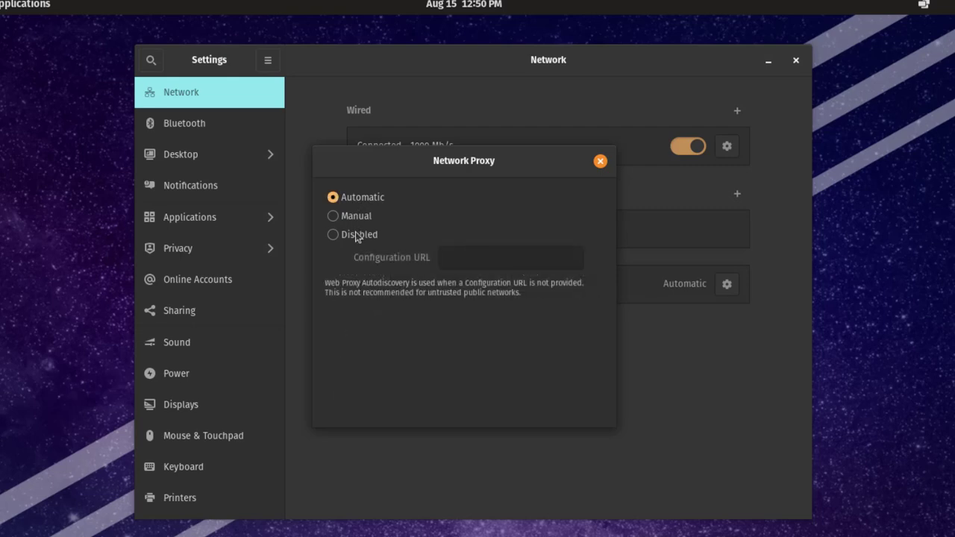
{"action": "left_click", "coordinate": [354, 218]}
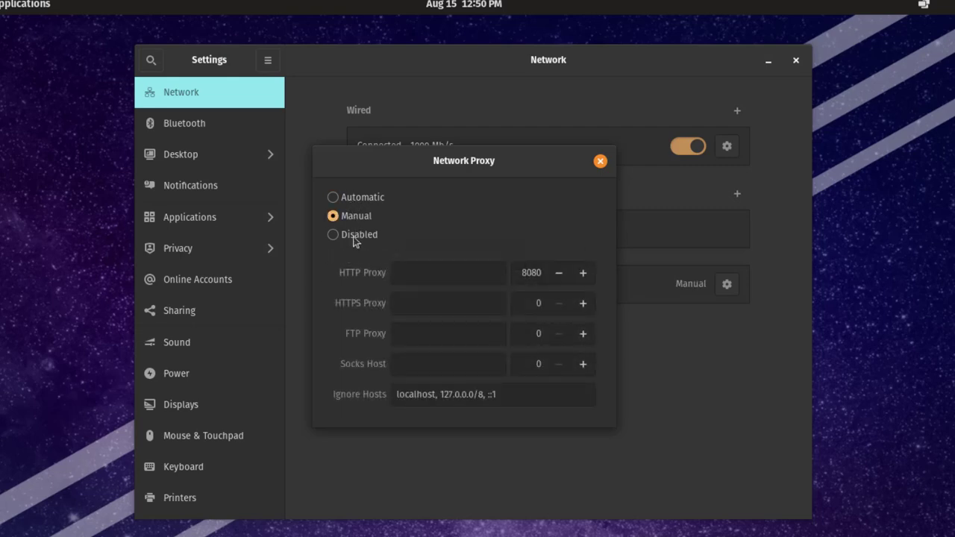
{"action": "left_click", "coordinate": [353, 236]}
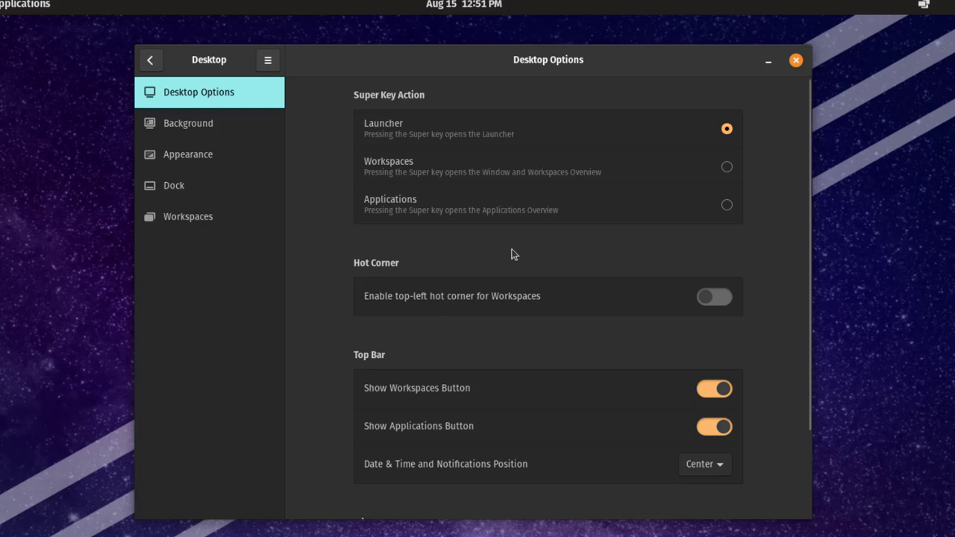
Step: Turn off the Workspaces hot corner, toggle the Workspaces and Applications top-bar buttons, and enable minimize
{"action": "scroll", "coordinate": [650, 314], "scroll_direction": "down", "scroll_amount": 3}
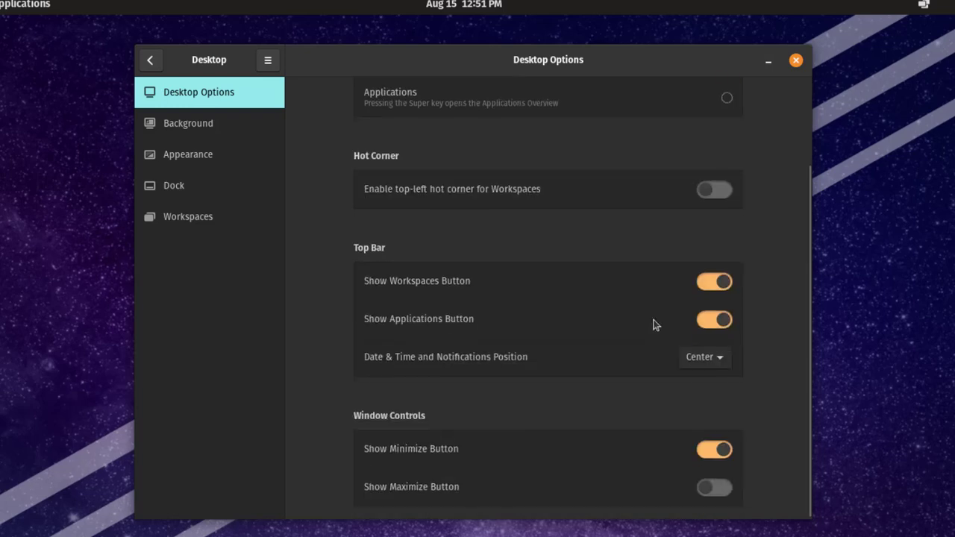
{"action": "scroll", "coordinate": [552, 224], "scroll_direction": "up", "scroll_amount": 3}
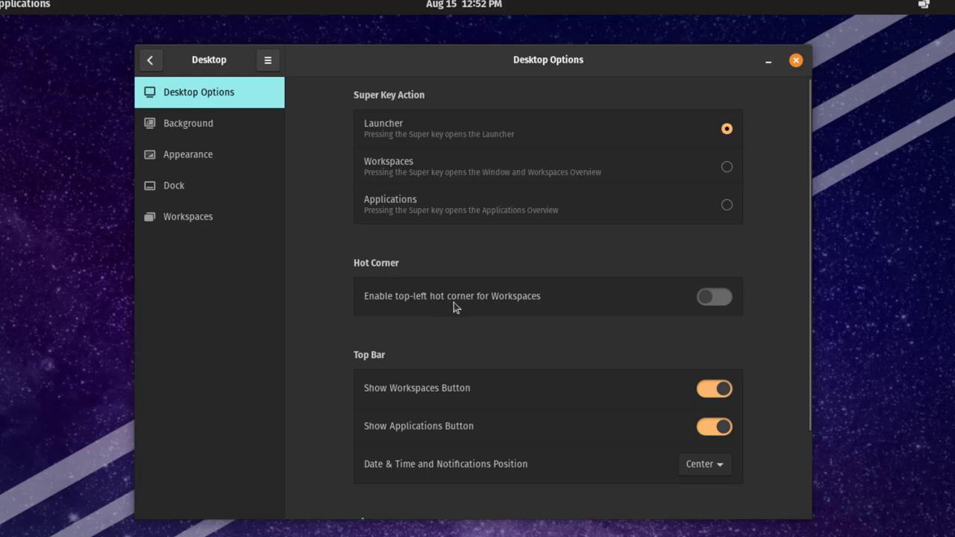
{"action": "left_click", "coordinate": [712, 301]}
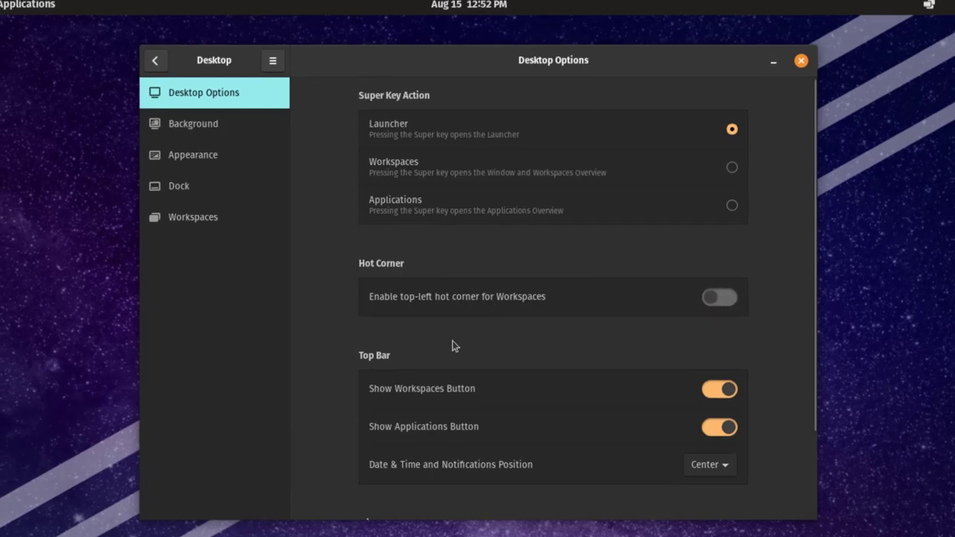
{"action": "scroll", "coordinate": [452, 341], "scroll_direction": "down", "scroll_amount": 3}
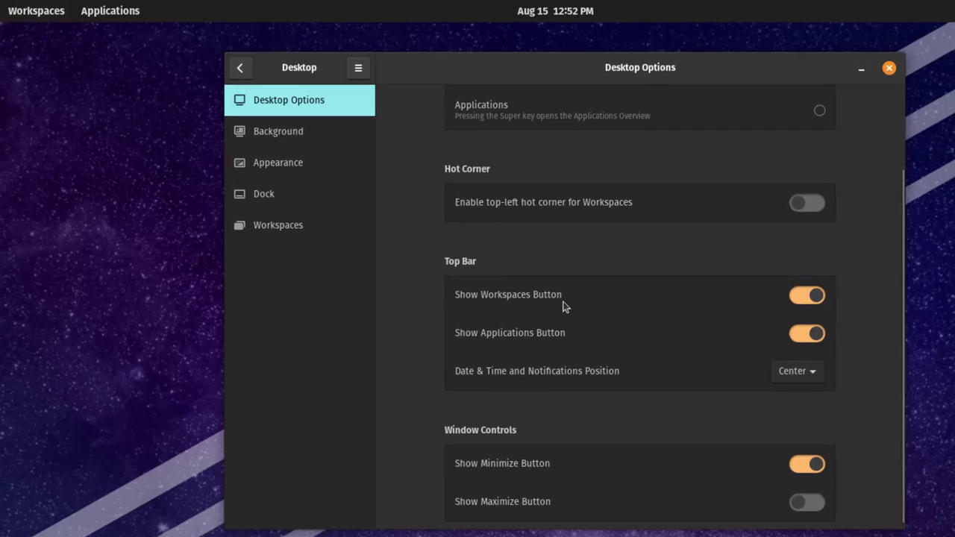
{"action": "left_click", "coordinate": [811, 298]}
{"action": "left_click", "coordinate": [801, 339]}
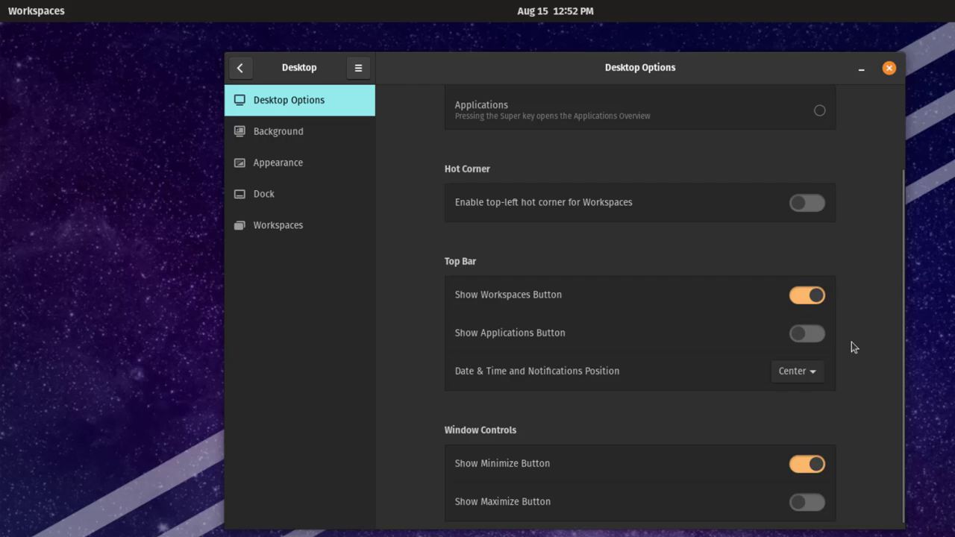
{"action": "left_click", "coordinate": [811, 335]}
{"action": "scroll", "coordinate": [789, 373], "scroll_direction": "down", "scroll_amount": 1}
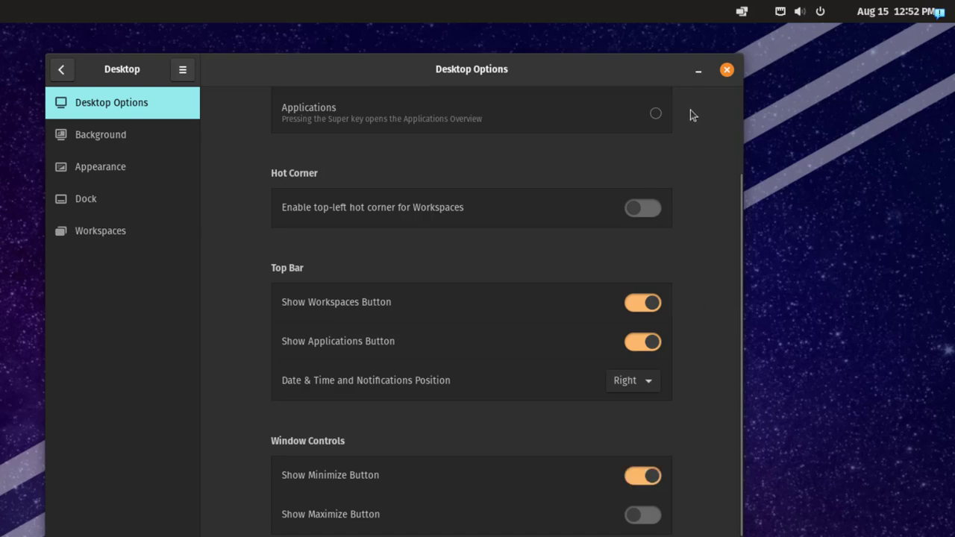
{"action": "left_click", "coordinate": [643, 476]}
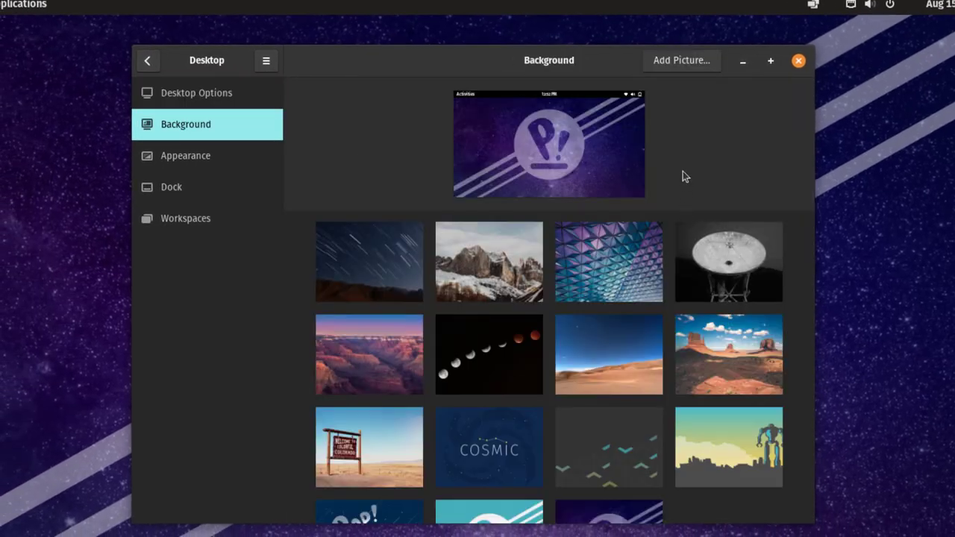
Step: Reposition the Settings window and set the space-arcade picture as the wallpaper
{"action": "left_click_drag", "start_coordinate": [603, 69], "coordinate": [578, 67]}
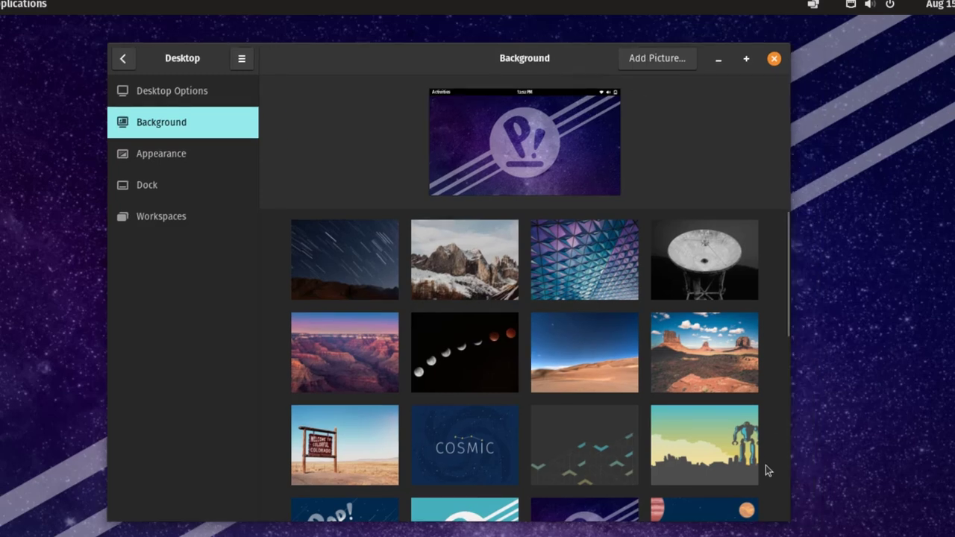
{"action": "left_click_drag", "start_coordinate": [786, 519], "coordinate": [841, 533]}
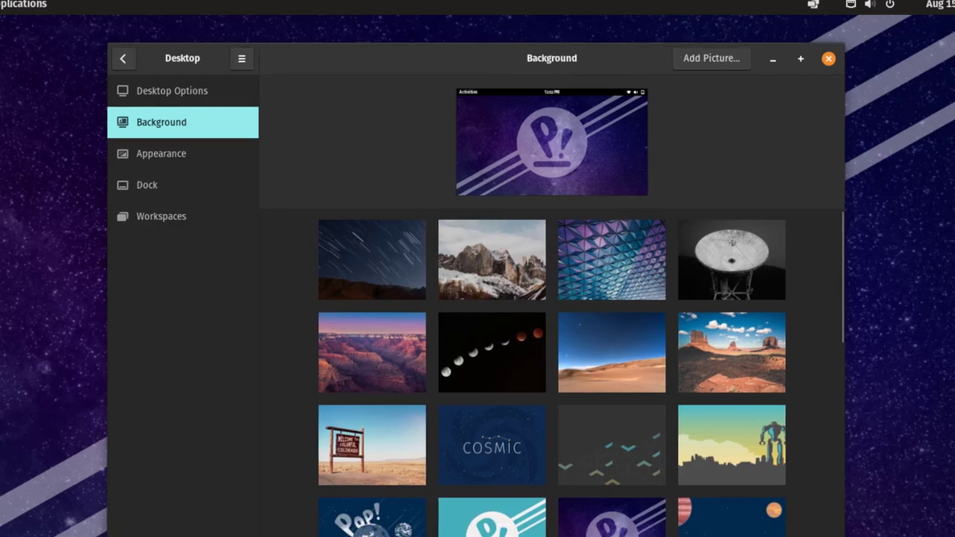
{"action": "scroll", "coordinate": [819, 275], "scroll_direction": "down", "scroll_amount": 3}
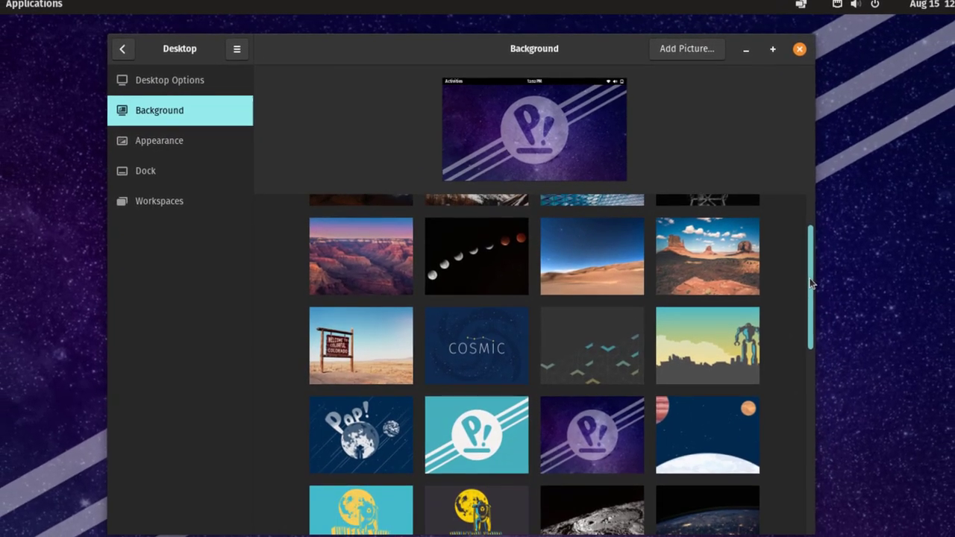
{"action": "left_click_drag", "start_coordinate": [811, 282], "coordinate": [829, 481]}
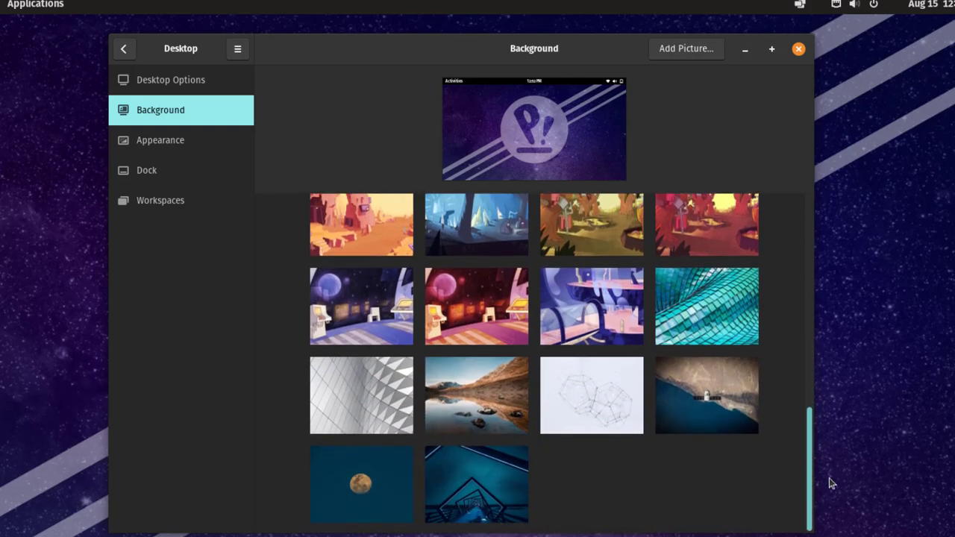
{"action": "left_click", "coordinate": [463, 297]}
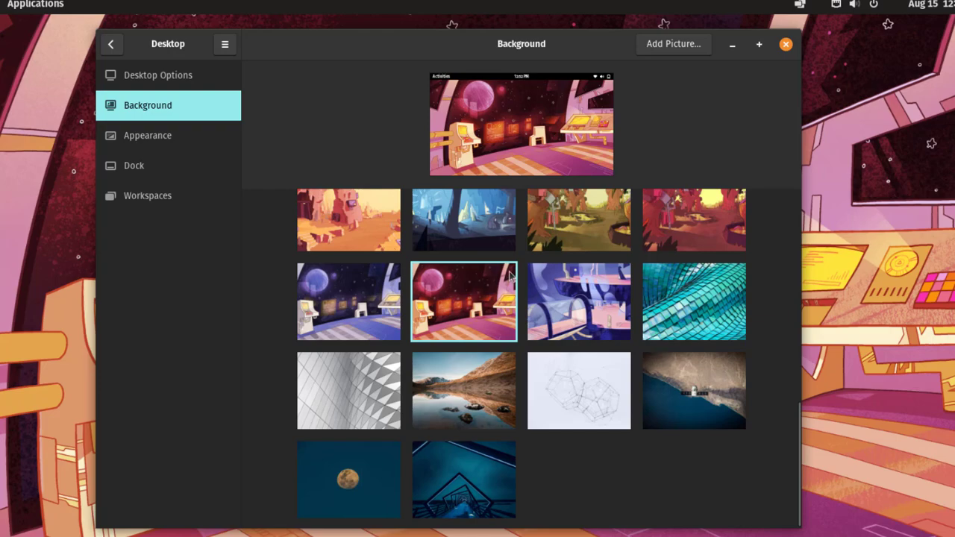
Step: Try the lake wallpaper, preview the Light theme, then return to Dark
{"action": "left_click_drag", "start_coordinate": [291, 155], "coordinate": [792, 534]}
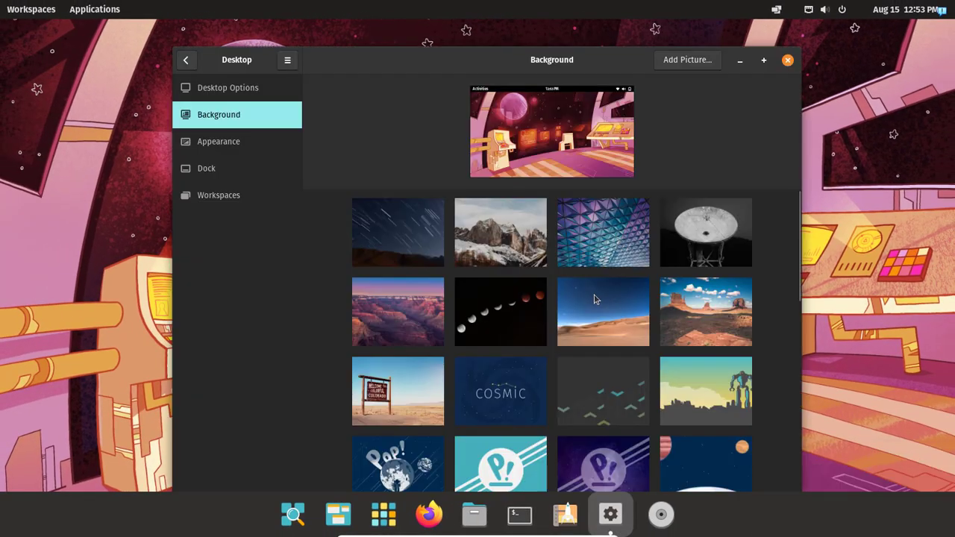
{"action": "scroll", "coordinate": [592, 296], "scroll_direction": "down", "scroll_amount": 5}
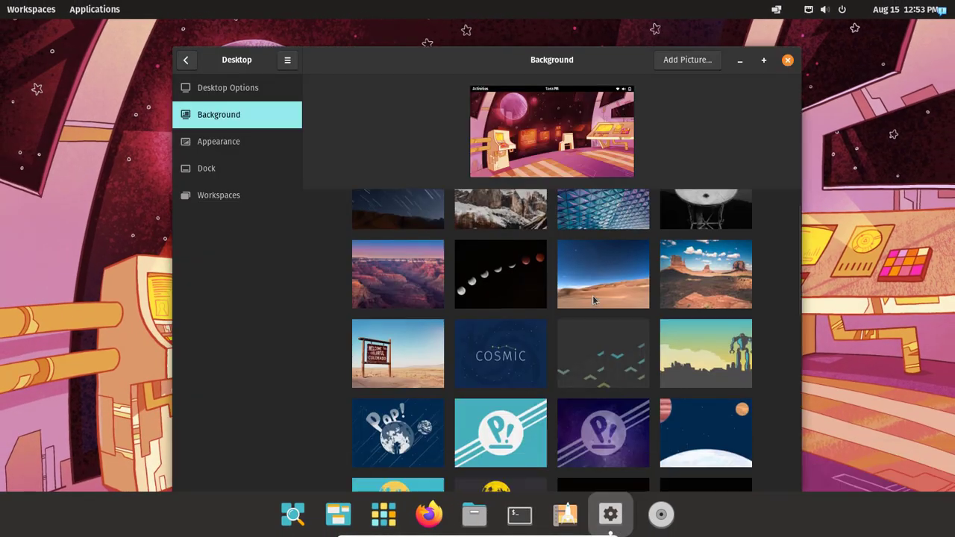
{"action": "left_click", "coordinate": [500, 368]}
{"action": "left_click_drag", "start_coordinate": [750, 127], "coordinate": [571, 47]}
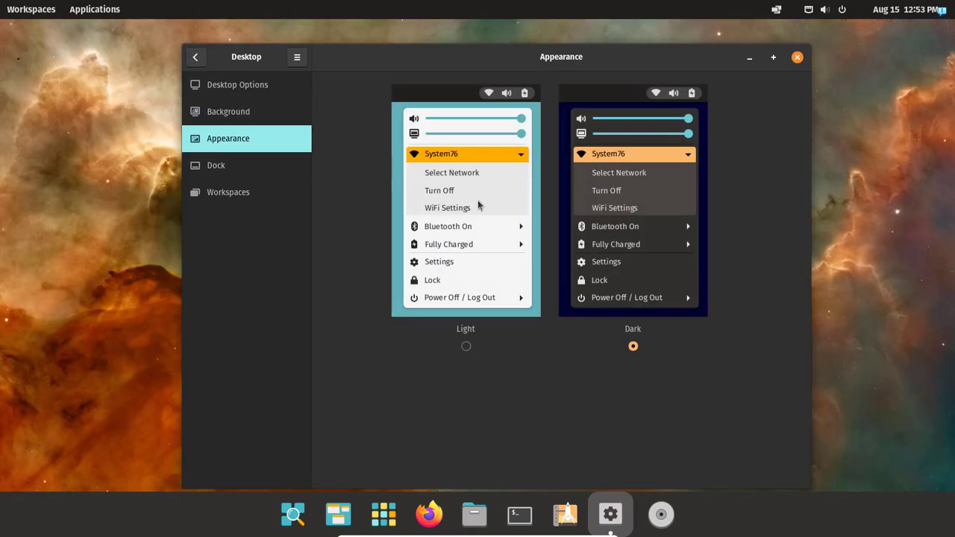
{"action": "left_click", "coordinate": [478, 205]}
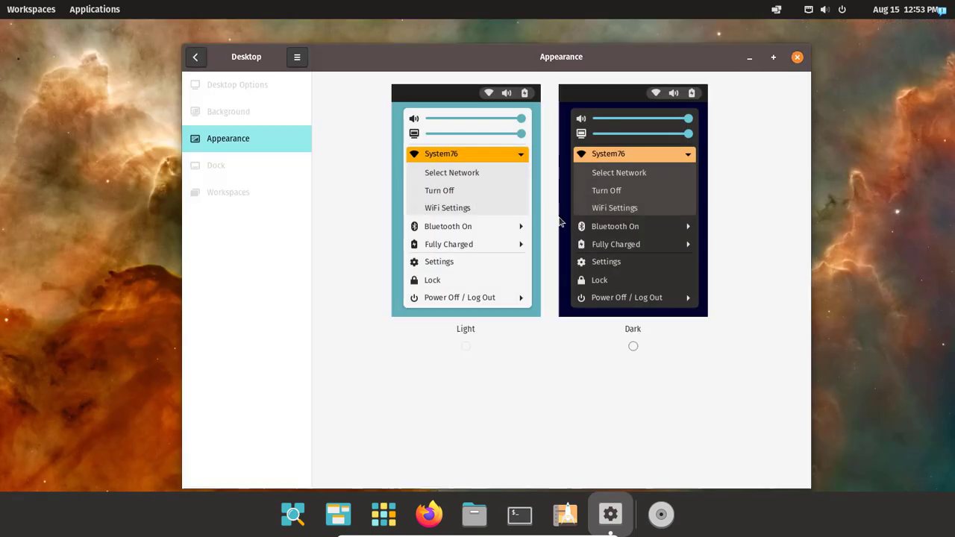
{"action": "left_click", "coordinate": [631, 204]}
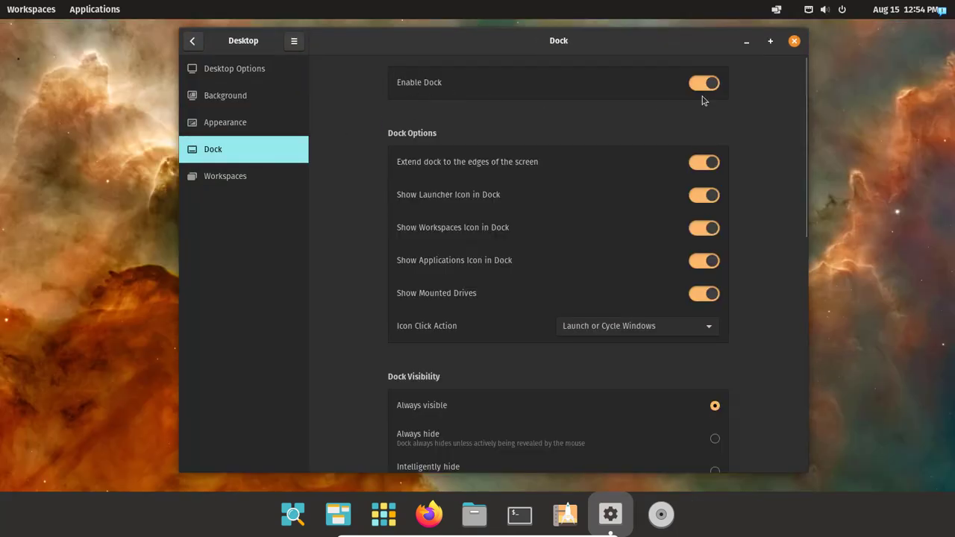
Step: Toggle the dock off and on, try Always Hide and Intelligent Hide, then keep it Always Visible
{"action": "left_click", "coordinate": [702, 85]}
{"action": "left_click", "coordinate": [705, 86]}
{"action": "scroll", "coordinate": [499, 297], "scroll_direction": "down", "scroll_amount": 4}
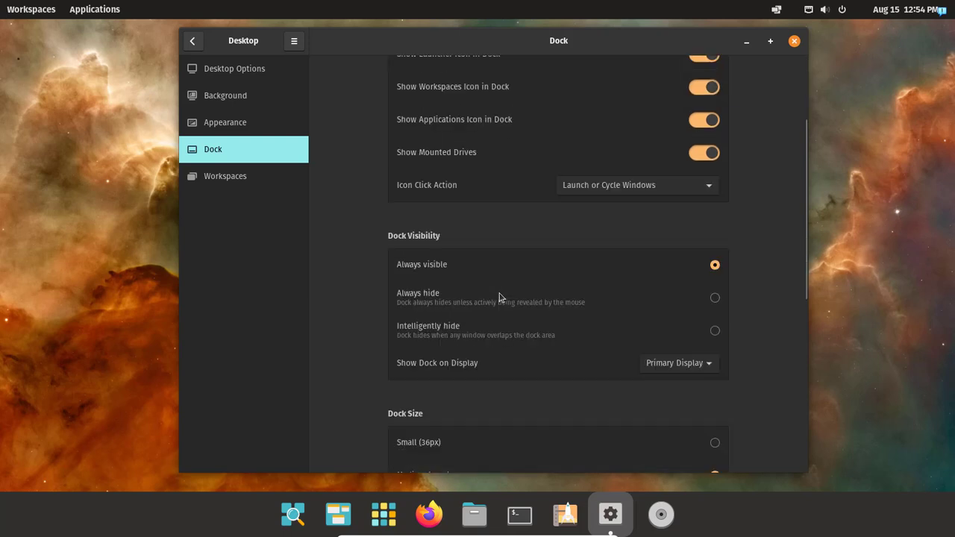
{"action": "scroll", "coordinate": [503, 294], "scroll_direction": "up", "scroll_amount": 1}
{"action": "scroll", "coordinate": [522, 235], "scroll_direction": "down", "scroll_amount": 1}
{"action": "left_click", "coordinate": [716, 298]}
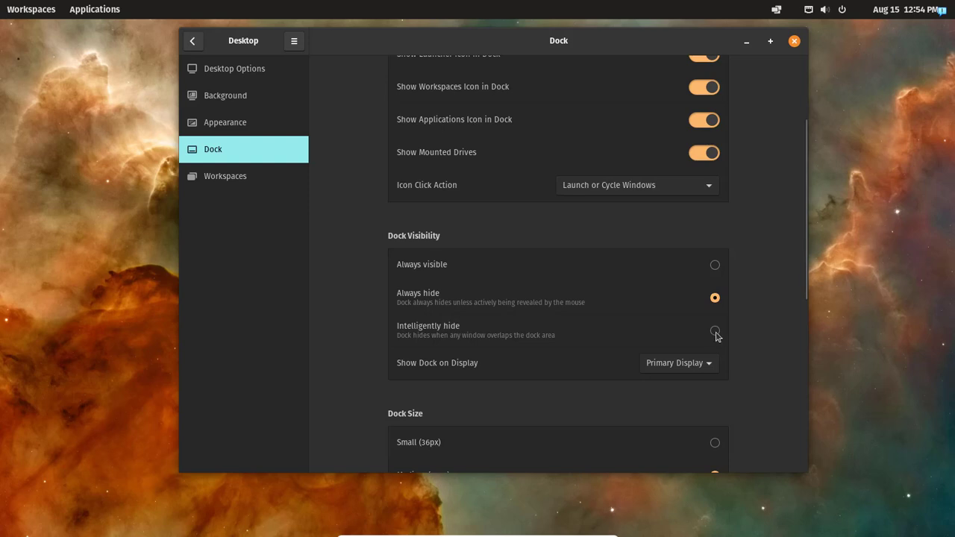
{"action": "left_click", "coordinate": [715, 332]}
{"action": "scroll", "coordinate": [671, 298], "scroll_direction": "down", "scroll_amount": 4}
{"action": "left_click", "coordinate": [716, 111]}
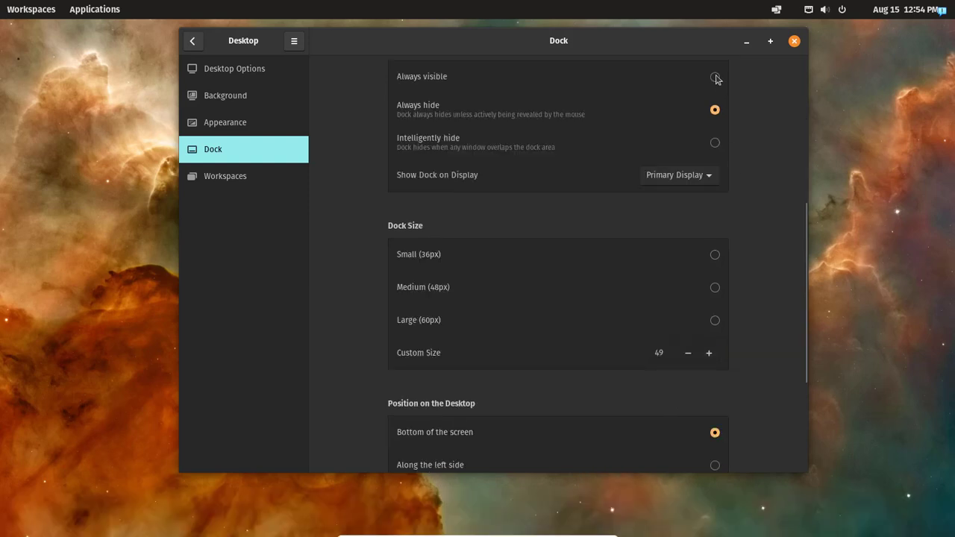
{"action": "left_click", "coordinate": [716, 78]}
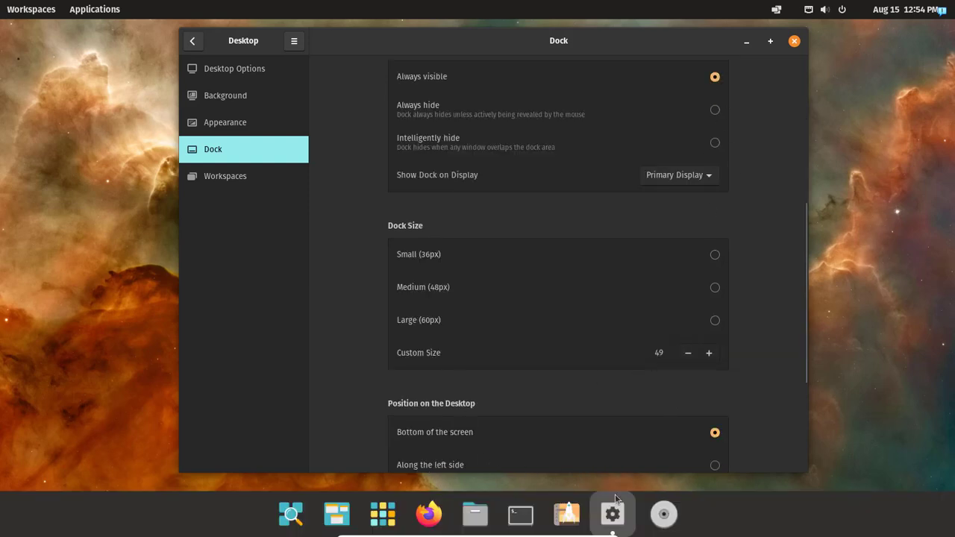
Step: Adjust the dock's Custom Size up and down until it settles at 44
{"action": "left_click", "coordinate": [710, 353]}
{"action": "left_click", "coordinate": [710, 353]}
{"action": "left_click", "coordinate": [709, 352]}
{"action": "left_click", "coordinate": [709, 353]}
{"action": "left_click", "coordinate": [709, 353]}
{"action": "left_click", "coordinate": [709, 353]}
{"action": "left_click", "coordinate": [709, 352]}
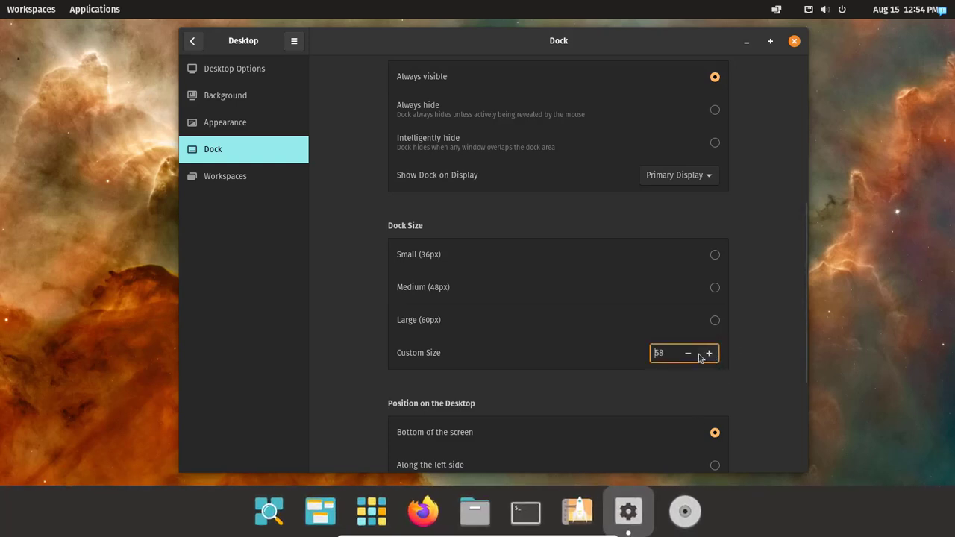
{"action": "left_click", "coordinate": [687, 353]}
{"action": "left_click", "coordinate": [688, 353]}
{"action": "left_click", "coordinate": [688, 352]}
{"action": "left_click", "coordinate": [688, 352]}
{"action": "left_click", "coordinate": [687, 352]}
{"action": "left_click", "coordinate": [688, 352]}
{"action": "left_click", "coordinate": [688, 353]}
{"action": "left_click", "coordinate": [687, 352]}
{"action": "left_click", "coordinate": [688, 353]}
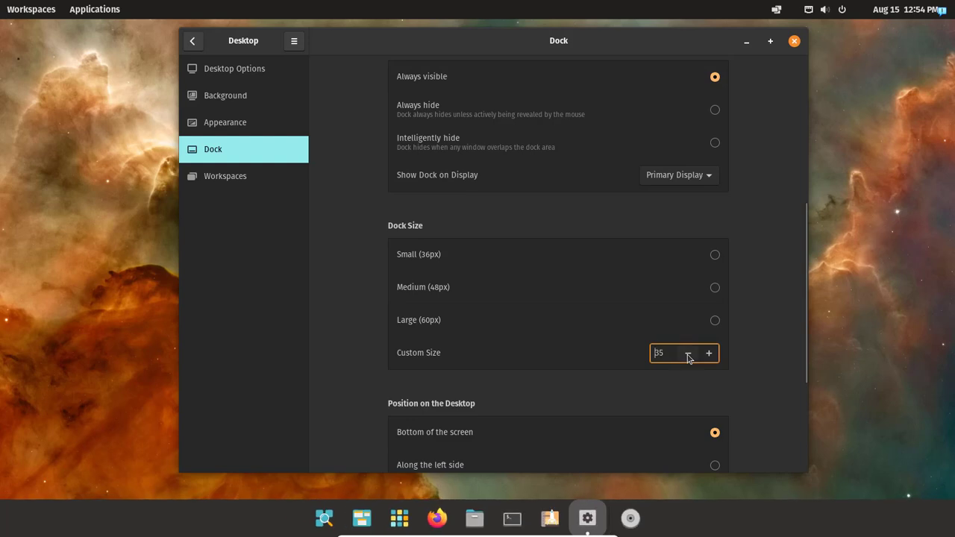
{"action": "left_click", "coordinate": [710, 353]}
{"action": "left_click", "coordinate": [709, 353]}
{"action": "left_click", "coordinate": [710, 353]}
{"action": "left_click", "coordinate": [710, 354]}
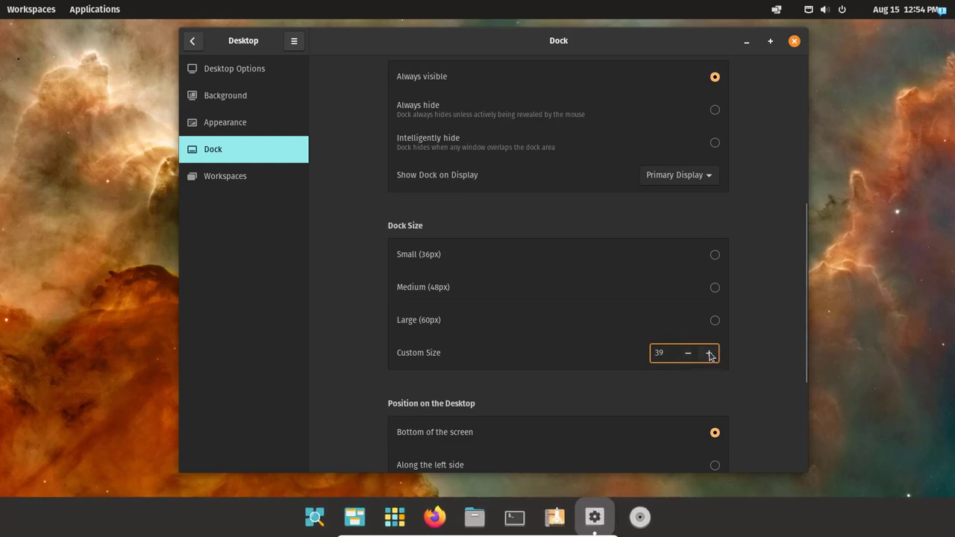
{"action": "left_click", "coordinate": [710, 354]}
{"action": "left_click", "coordinate": [709, 354]}
{"action": "left_click", "coordinate": [709, 354]}
{"action": "left_click", "coordinate": [709, 354]}
{"action": "left_click", "coordinate": [709, 354]}
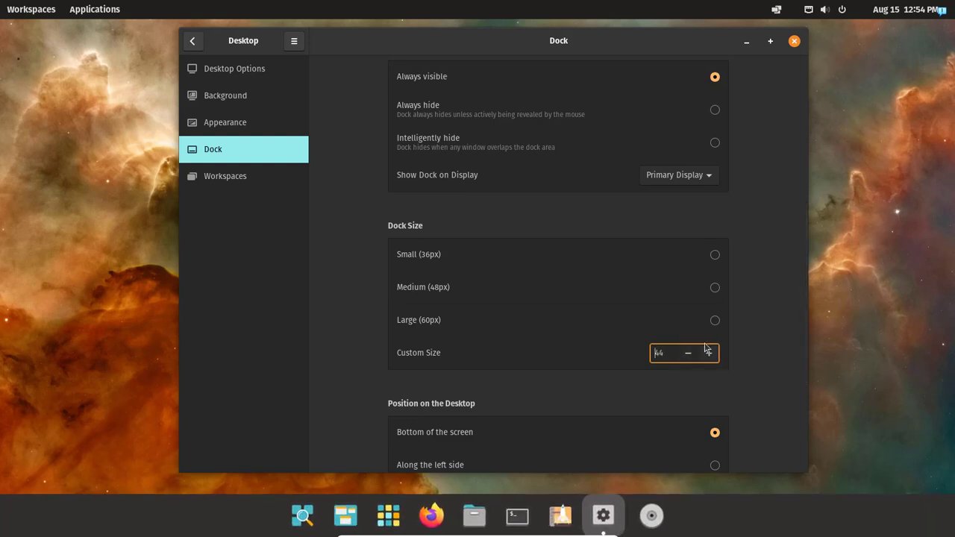
Step: Try Left and Right dock positions and Start/End alignment, then restore bottom, centred
{"action": "scroll", "coordinate": [457, 373], "scroll_direction": "down", "scroll_amount": 1}
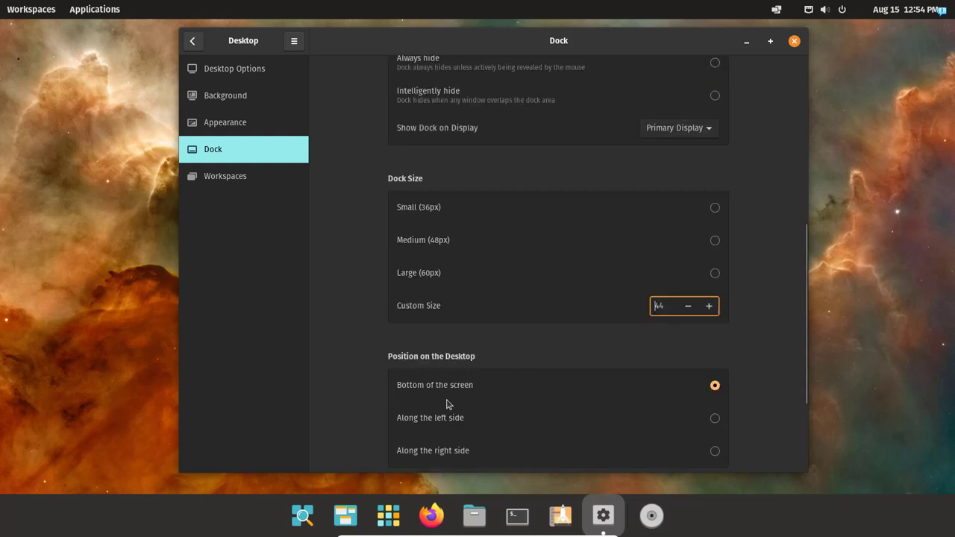
{"action": "scroll", "coordinate": [448, 404], "scroll_direction": "down", "scroll_amount": 3}
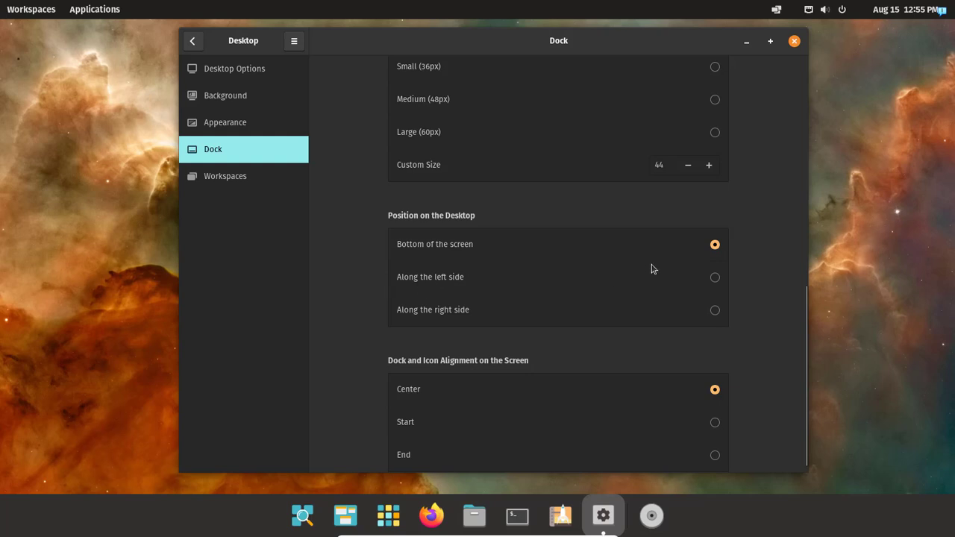
{"action": "left_click", "coordinate": [713, 283]}
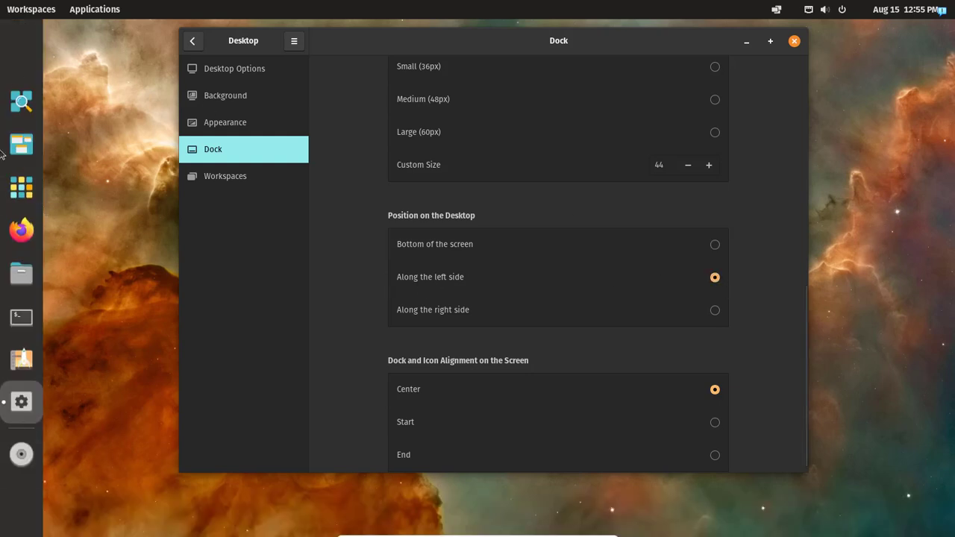
{"action": "left_click", "coordinate": [714, 311]}
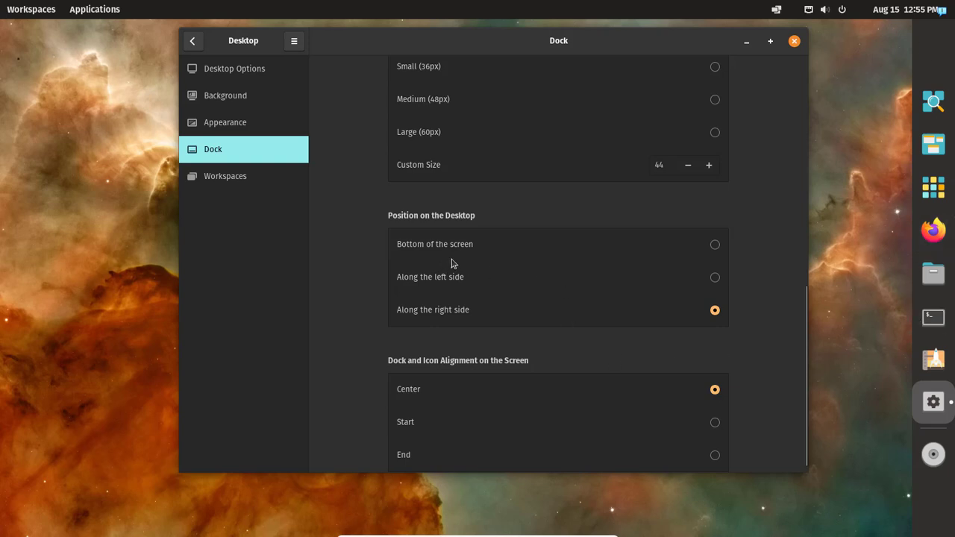
{"action": "left_click", "coordinate": [715, 245]}
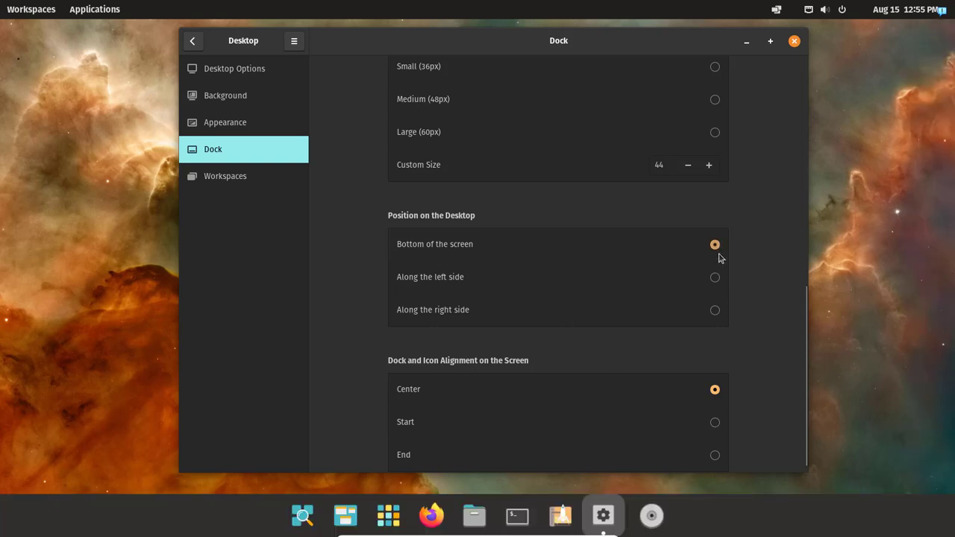
{"action": "scroll", "coordinate": [526, 399], "scroll_direction": "down", "scroll_amount": 1}
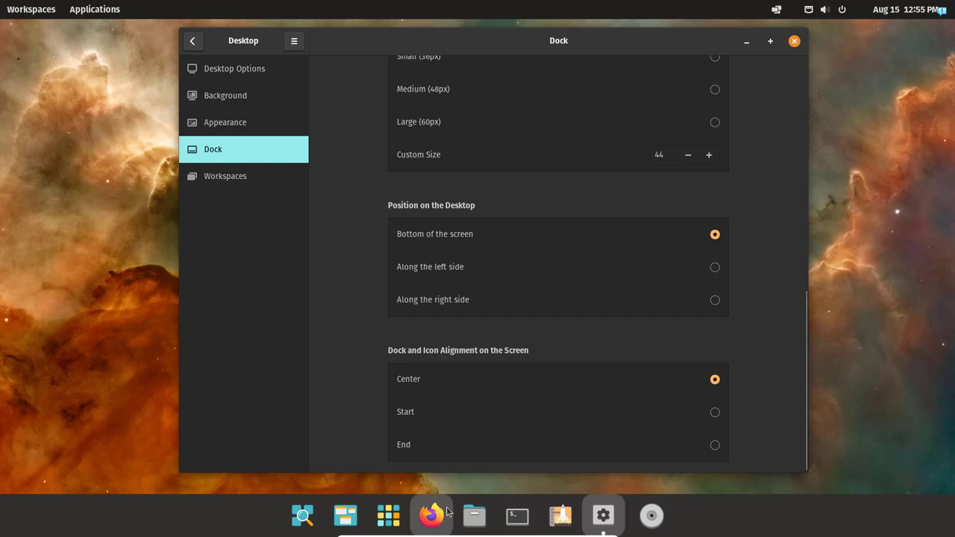
{"action": "left_click", "coordinate": [714, 415]}
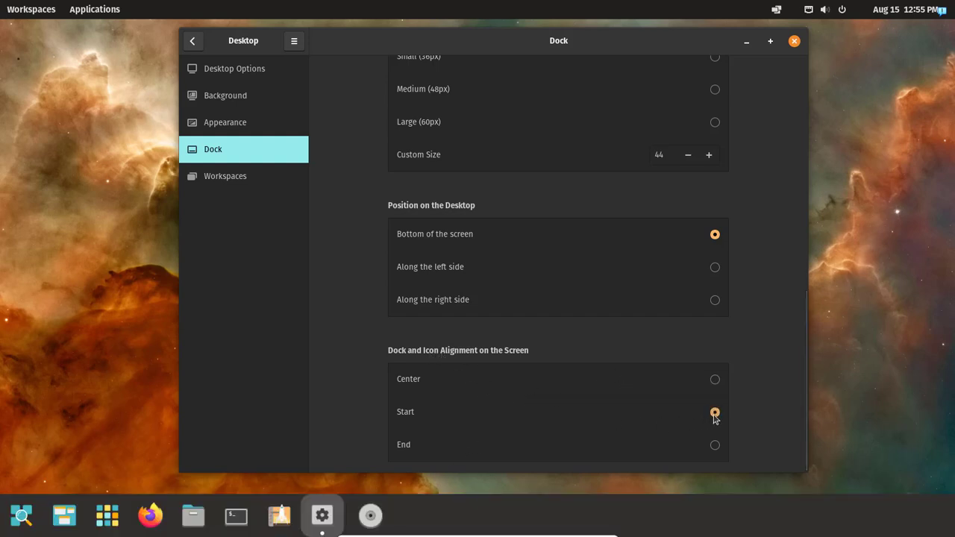
{"action": "left_click", "coordinate": [714, 448]}
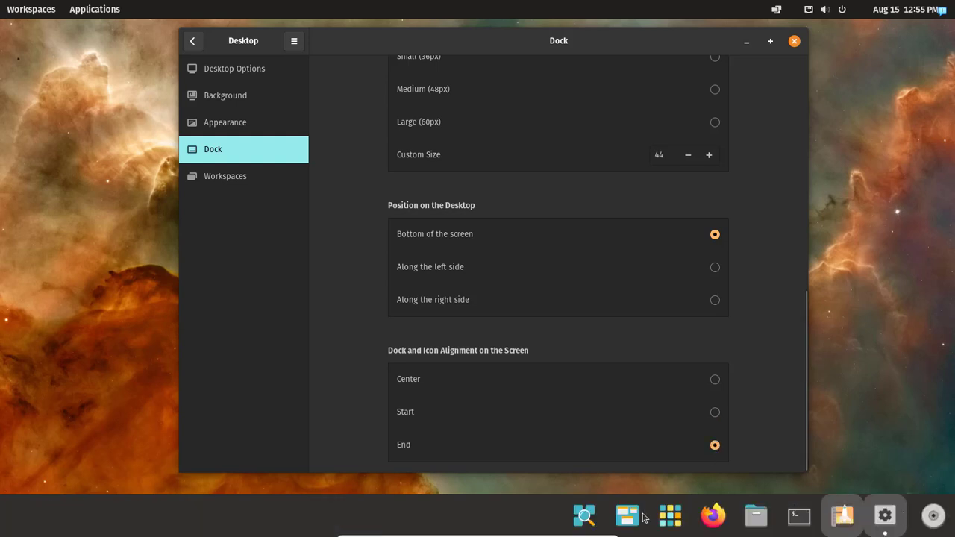
{"action": "left_click", "coordinate": [714, 382]}
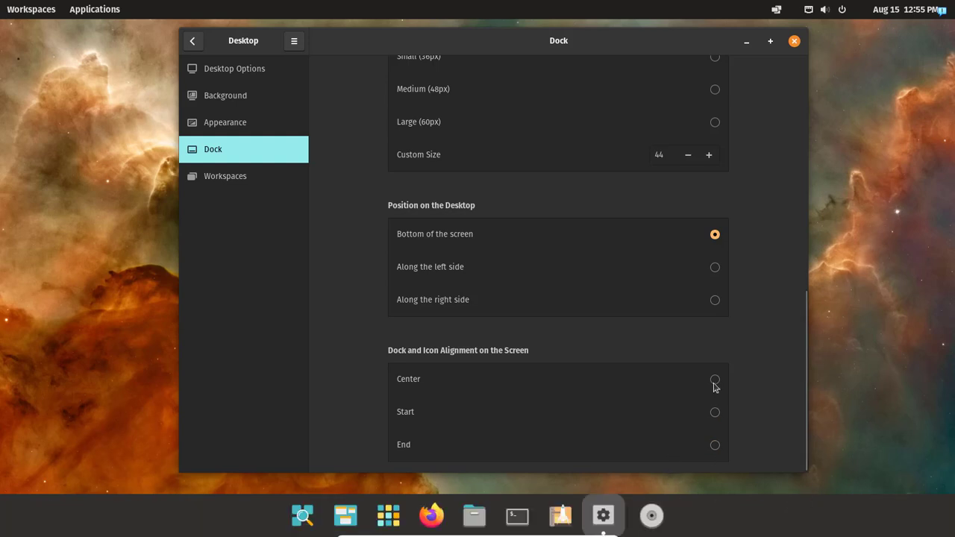
{"action": "left_click", "coordinate": [229, 195]}
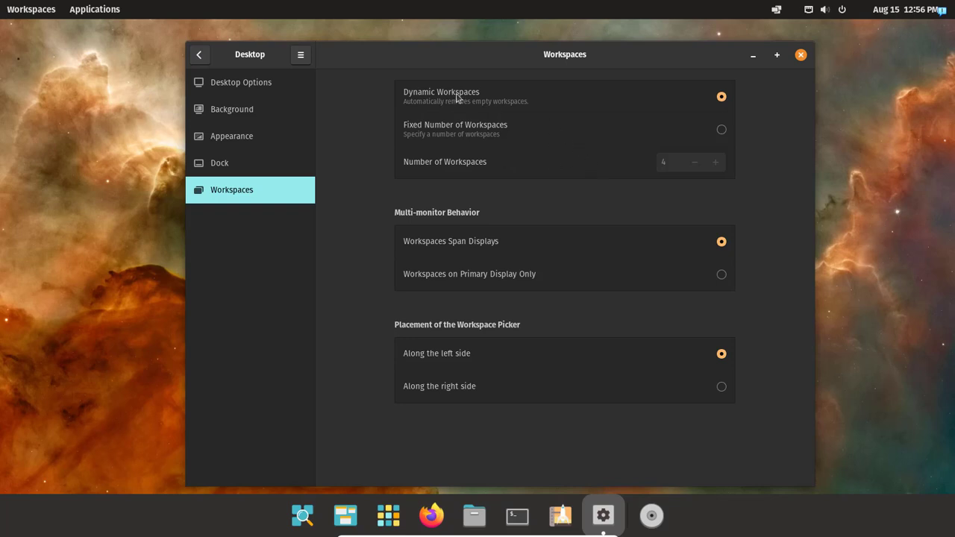
Step: Switch to a fixed six workspaces and confirm the count in the workspaces overview
{"action": "left_click", "coordinate": [721, 134]}
{"action": "left_click", "coordinate": [714, 164]}
{"action": "left_click", "coordinate": [716, 164]}
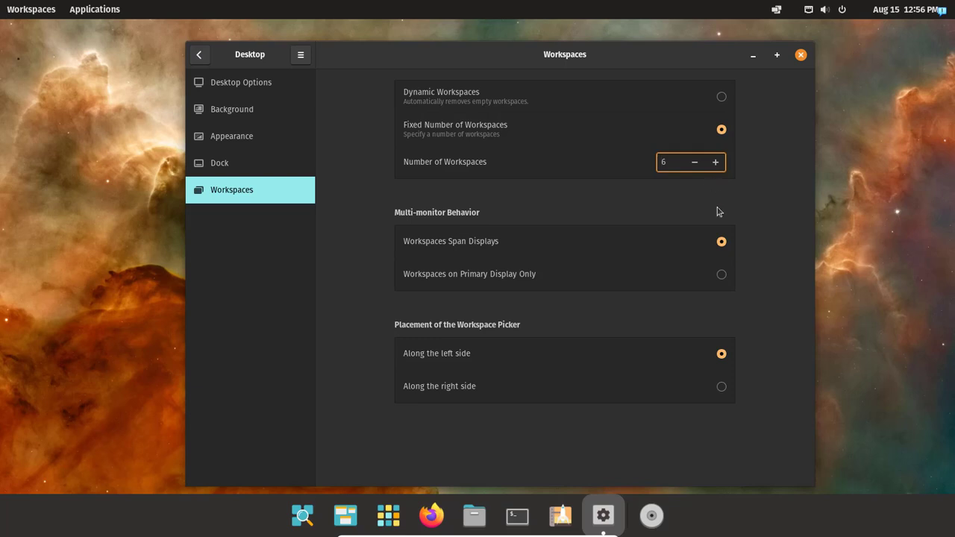
{"action": "left_click", "coordinate": [32, 15]}
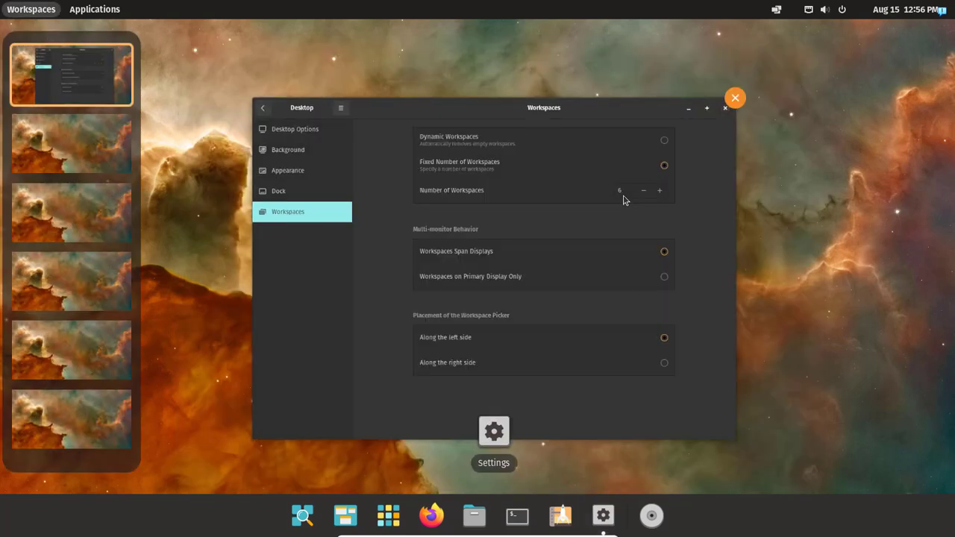
{"action": "left_click", "coordinate": [421, 335]}
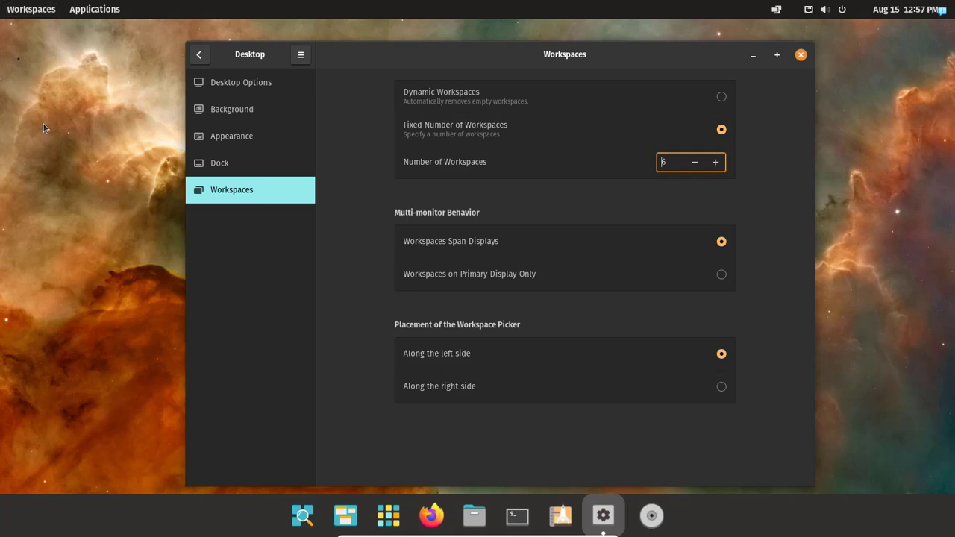
Step: Place the workspace picker along the right side and check its new placement
{"action": "left_click", "coordinate": [18, 9]}
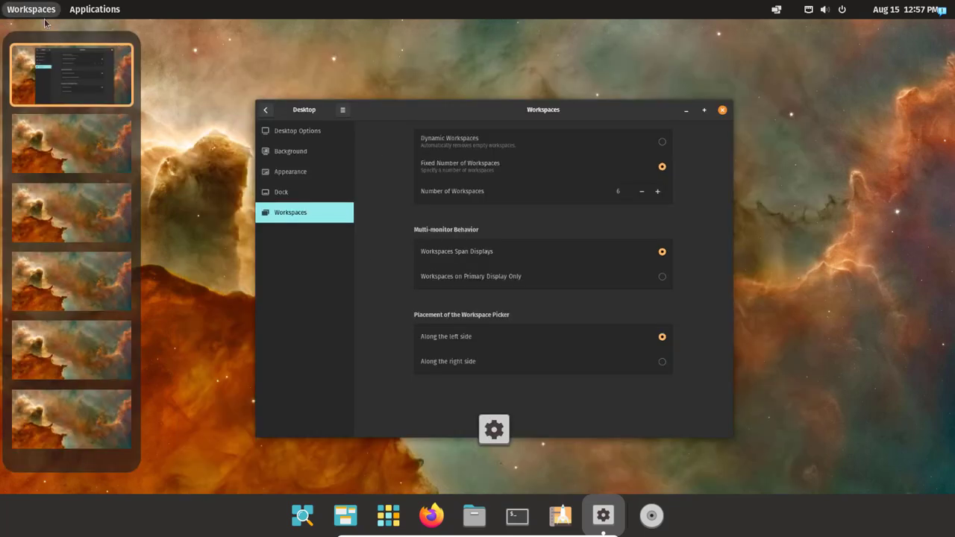
{"action": "left_click", "coordinate": [902, 260]}
{"action": "left_click", "coordinate": [720, 386]}
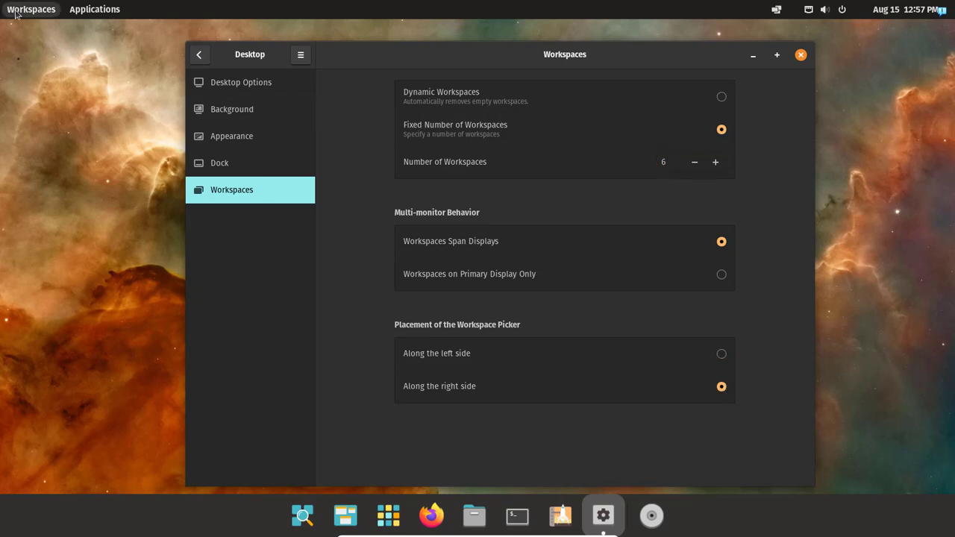
{"action": "left_click", "coordinate": [18, 11]}
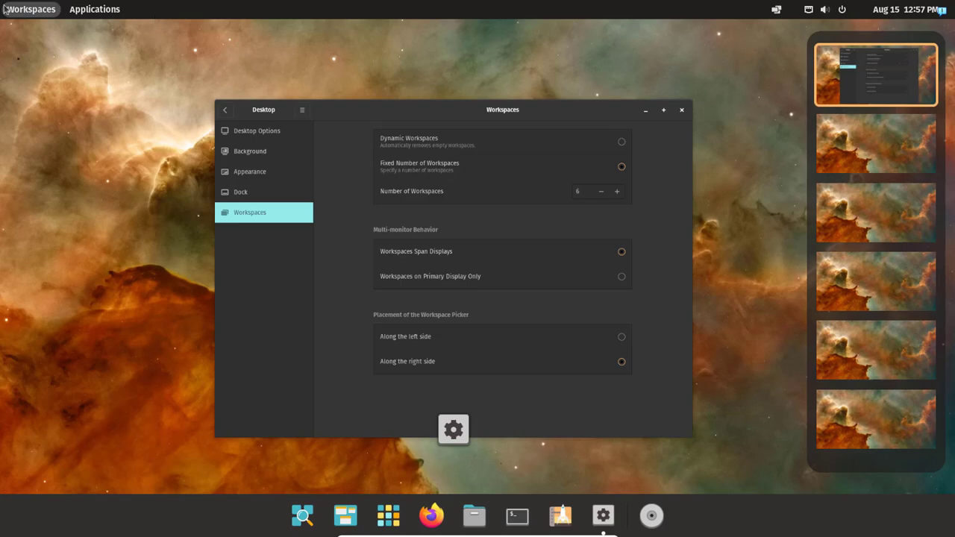
{"action": "left_click", "coordinate": [482, 241]}
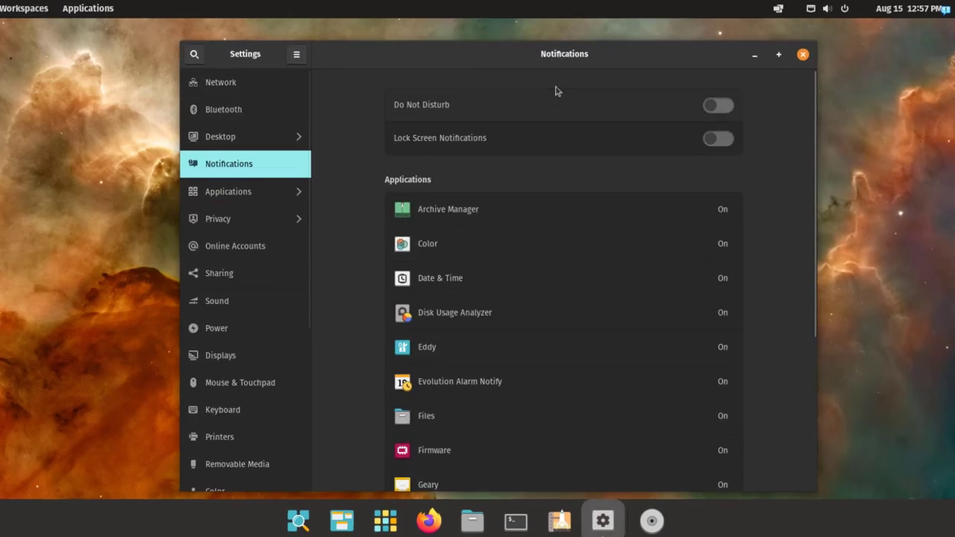
Step: Open the per-application list in Settings, scroll through it, and go back to the main categories
{"action": "scroll", "coordinate": [634, 270], "scroll_direction": "down", "scroll_amount": 5}
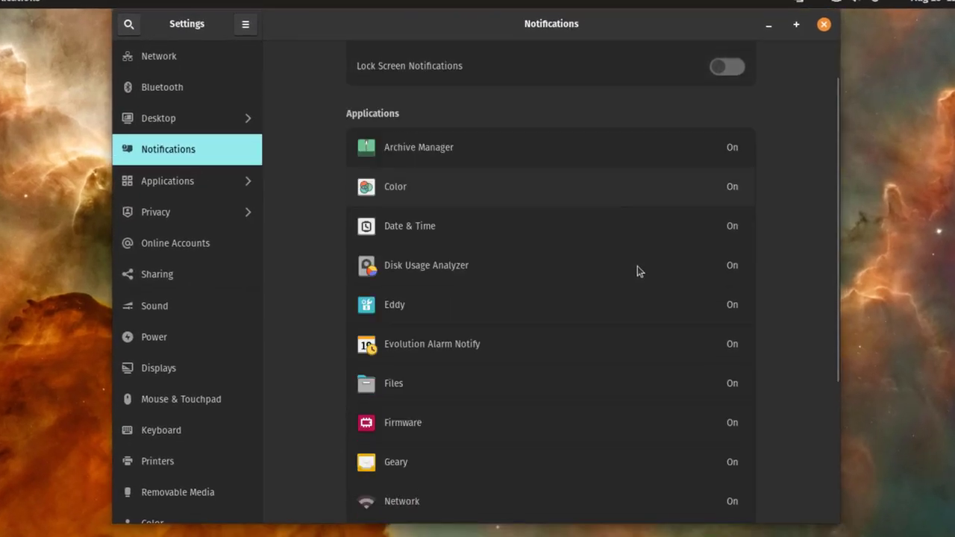
{"action": "scroll", "coordinate": [637, 268], "scroll_direction": "up", "scroll_amount": 5}
{"action": "left_click", "coordinate": [252, 190]}
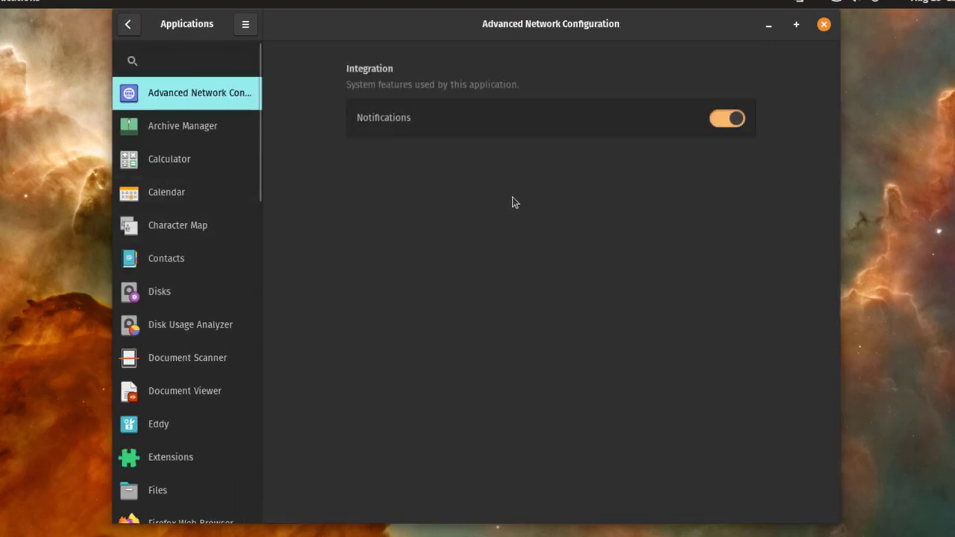
{"action": "scroll", "coordinate": [211, 256], "scroll_direction": "down", "scroll_amount": 10}
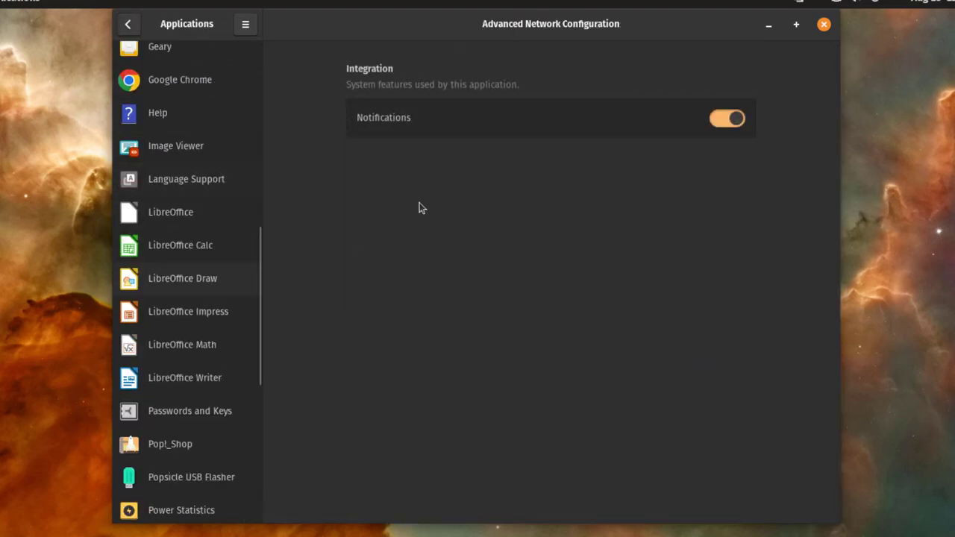
{"action": "left_click", "coordinate": [127, 24]}
Step: In Privacy, view Connectivity, Location Services and Thunderbolt, and toggle File History off and on
{"action": "scroll", "coordinate": [152, 157], "scroll_direction": "up", "scroll_amount": 5}
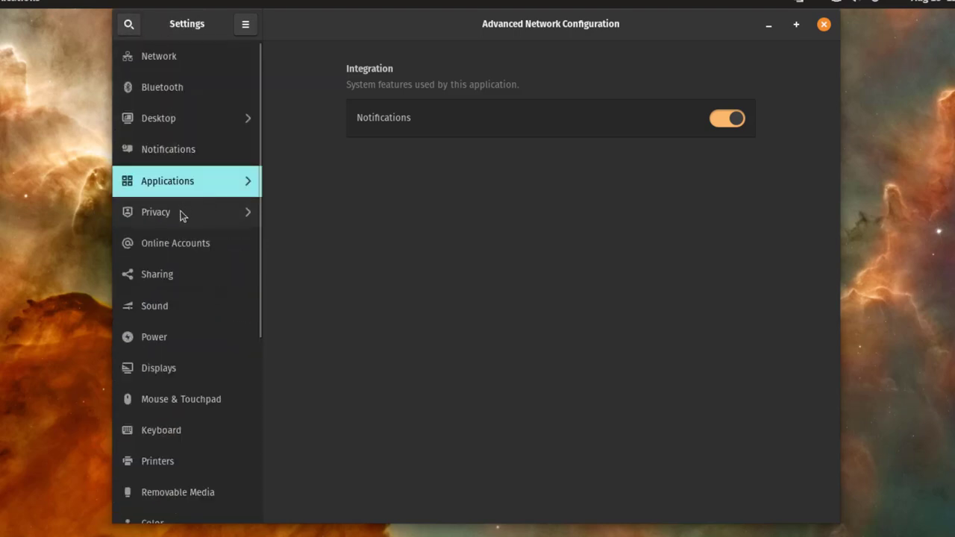
{"action": "left_click", "coordinate": [190, 215]}
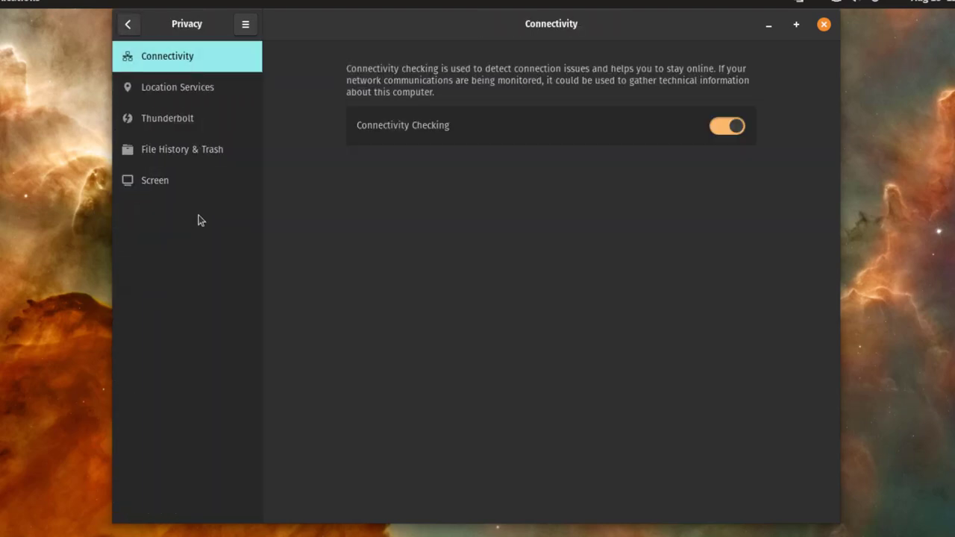
{"action": "left_click", "coordinate": [147, 90]}
{"action": "left_click", "coordinate": [149, 67]}
{"action": "left_click", "coordinate": [232, 95]}
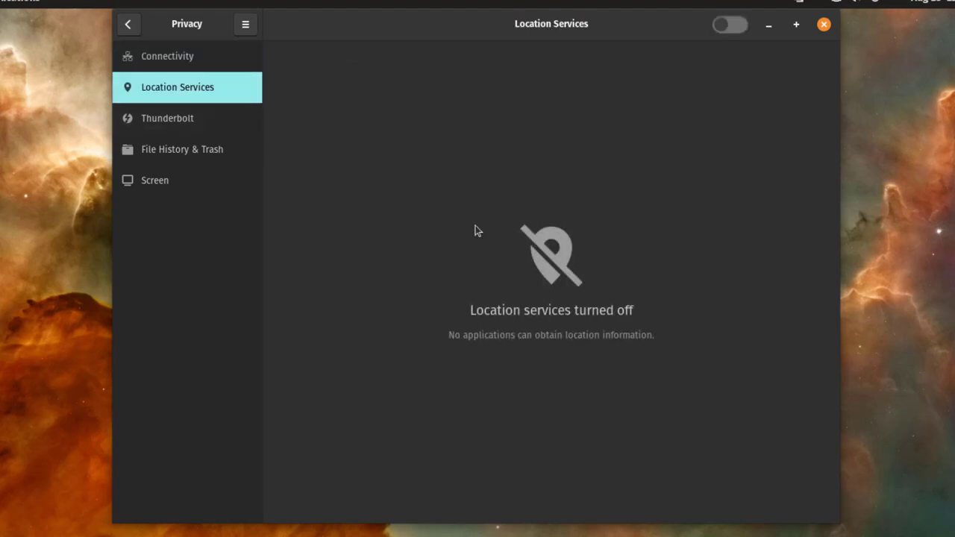
{"action": "left_click", "coordinate": [161, 122]}
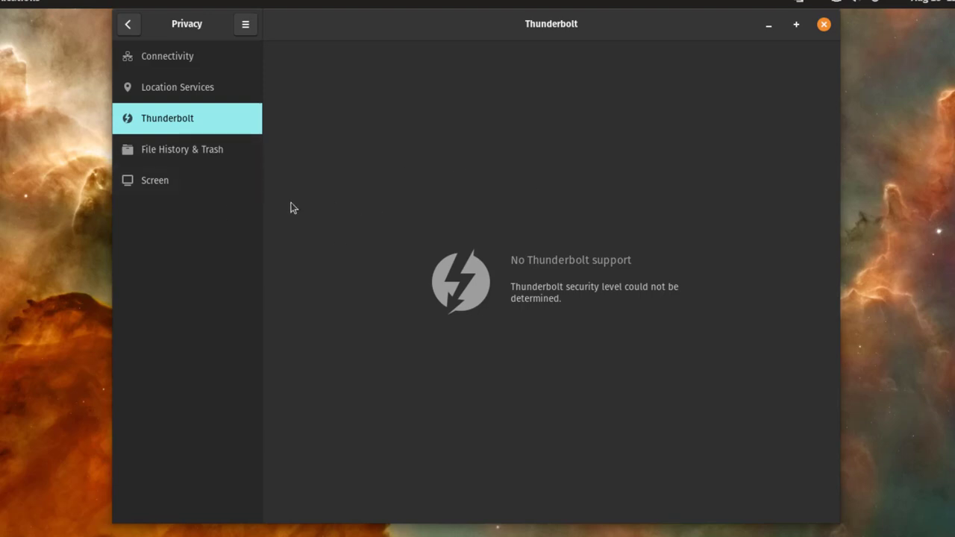
{"action": "left_click", "coordinate": [175, 152]}
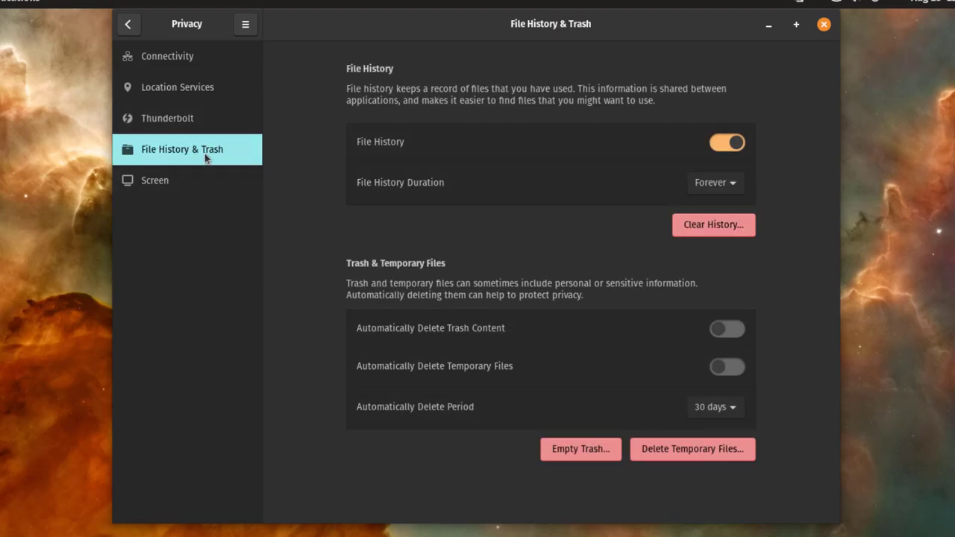
{"action": "left_click", "coordinate": [721, 145]}
{"action": "left_click", "coordinate": [737, 146]}
Step: Review Screen Lock: keep Blank Screen Delay at 5 minutes and toggle Automatic Screen Lock off and on
{"action": "left_click", "coordinate": [186, 180]}
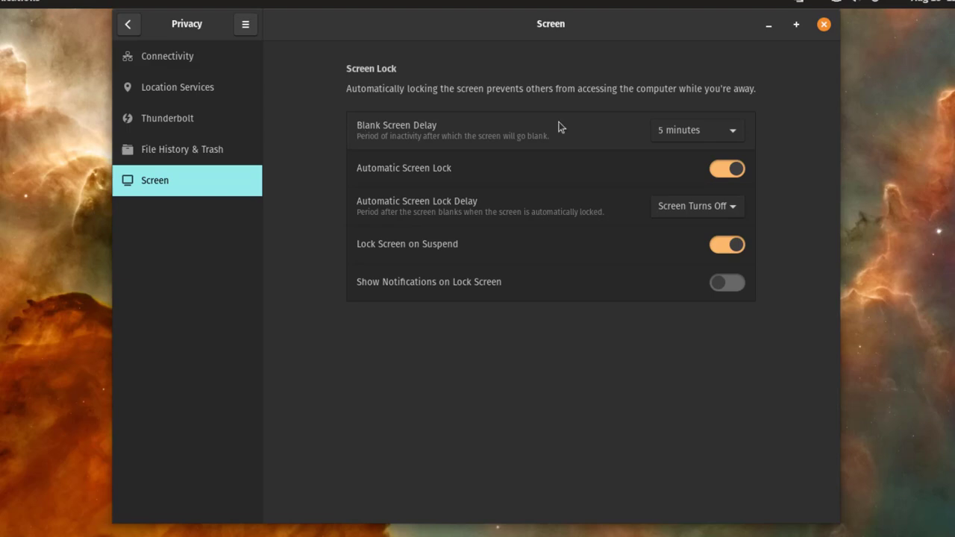
{"action": "left_click", "coordinate": [700, 131]}
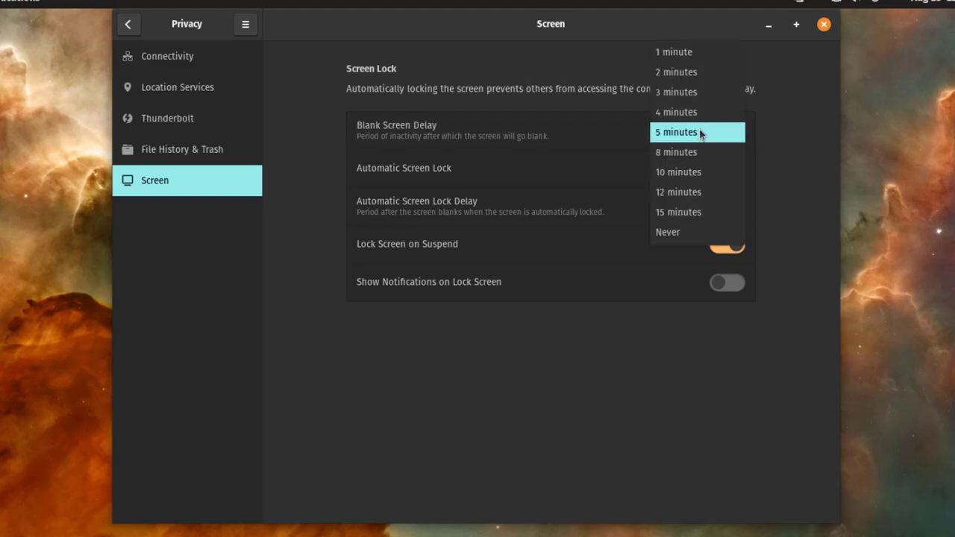
{"action": "left_click", "coordinate": [588, 121]}
{"action": "left_click", "coordinate": [720, 170]}
{"action": "left_click", "coordinate": [725, 169]}
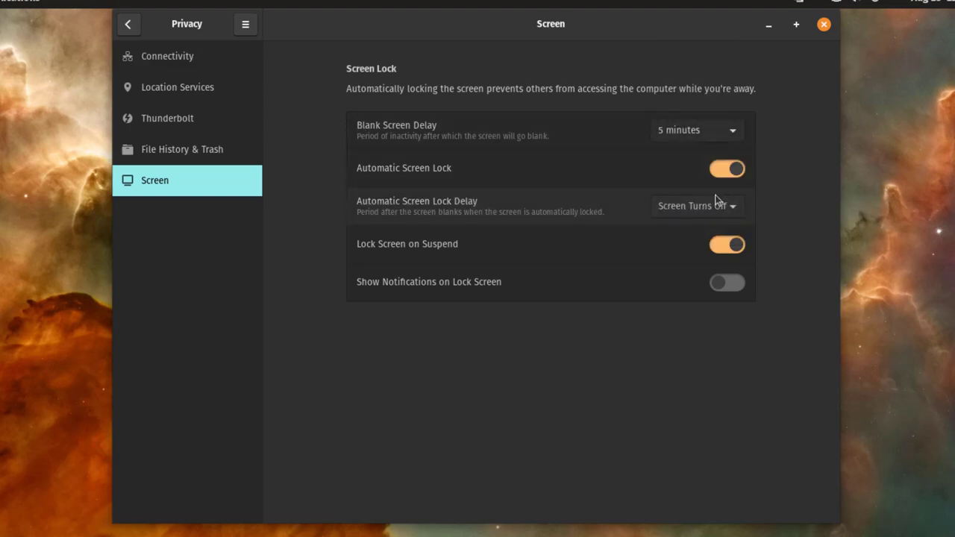
{"action": "left_click", "coordinate": [700, 206]}
{"action": "left_click", "coordinate": [701, 209]}
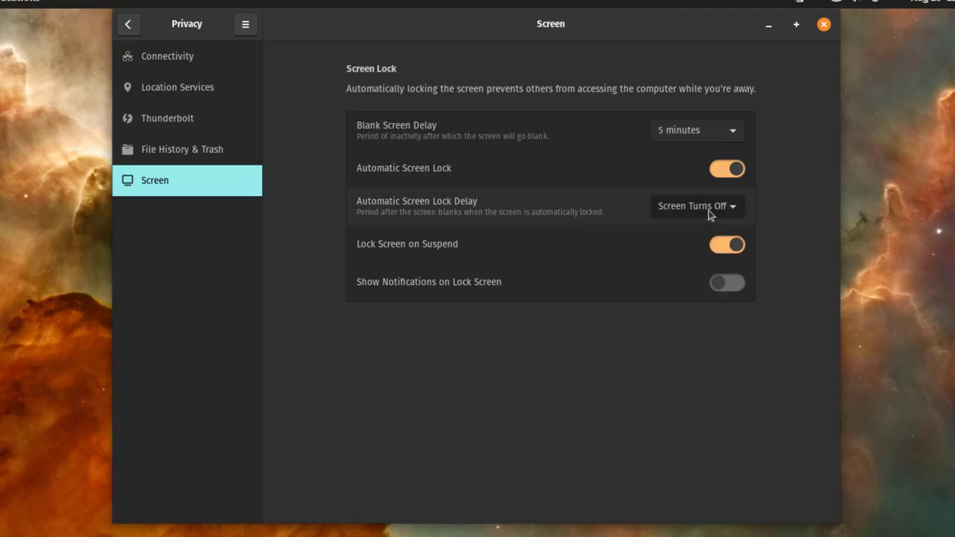
{"action": "left_click", "coordinate": [130, 25]}
Step: Move from Online Accounts to Sharing, switch Sharing on, and look over the Remote Desktop options
{"action": "scroll", "coordinate": [175, 194], "scroll_direction": "down", "scroll_amount": 2}
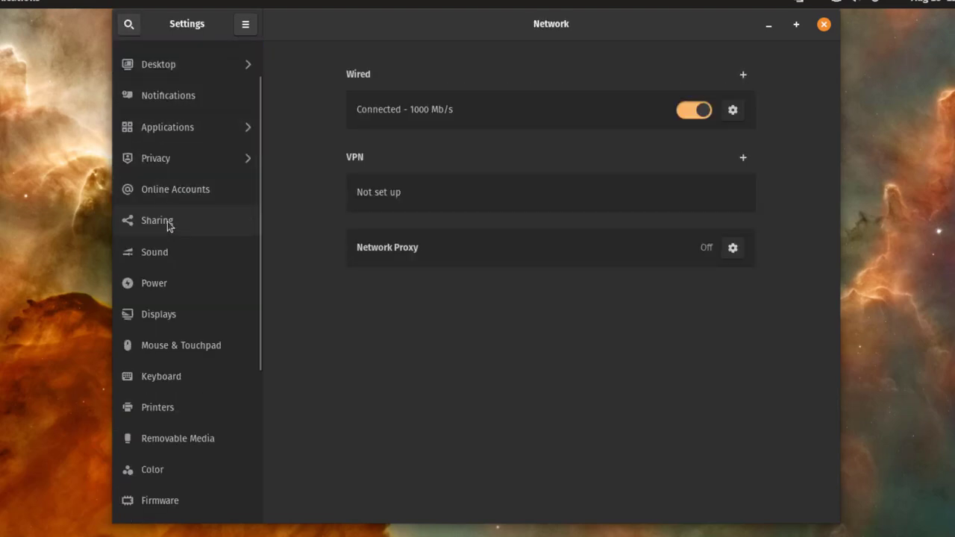
{"action": "left_click", "coordinate": [169, 202]}
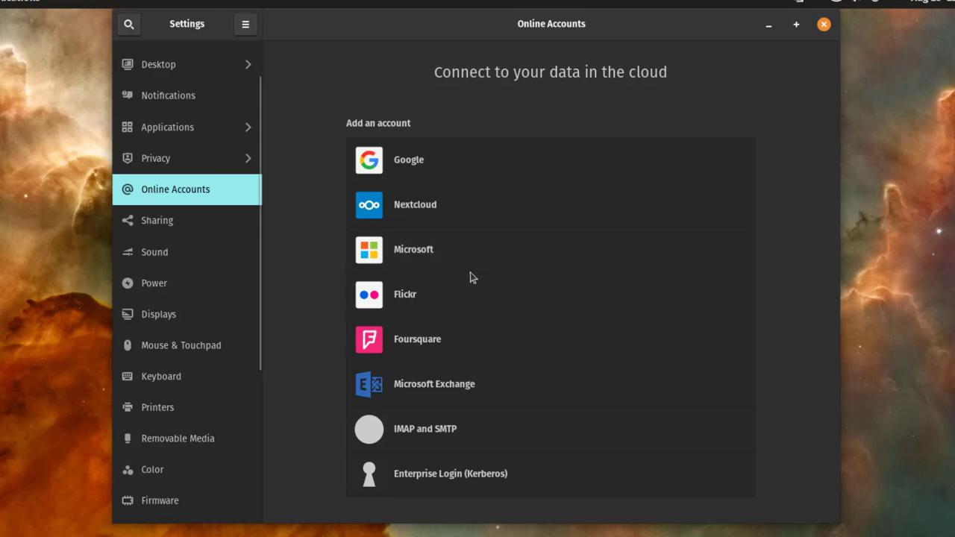
{"action": "key", "text": "Down"}
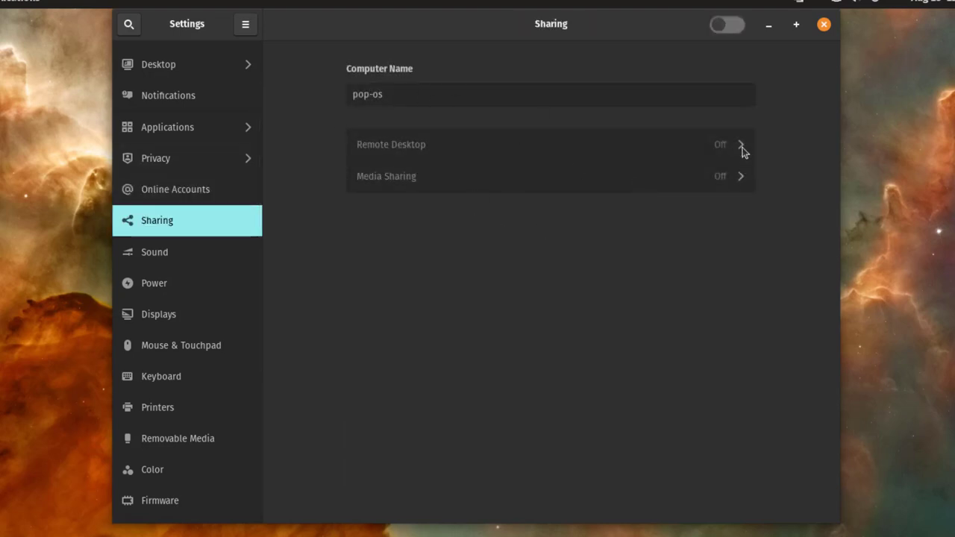
{"action": "left_click", "coordinate": [739, 26]}
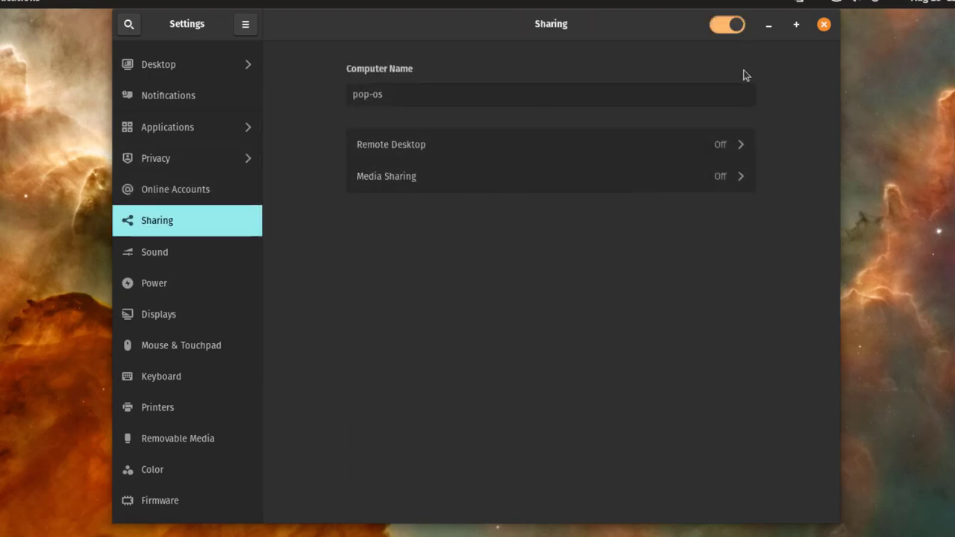
{"action": "left_click", "coordinate": [738, 146]}
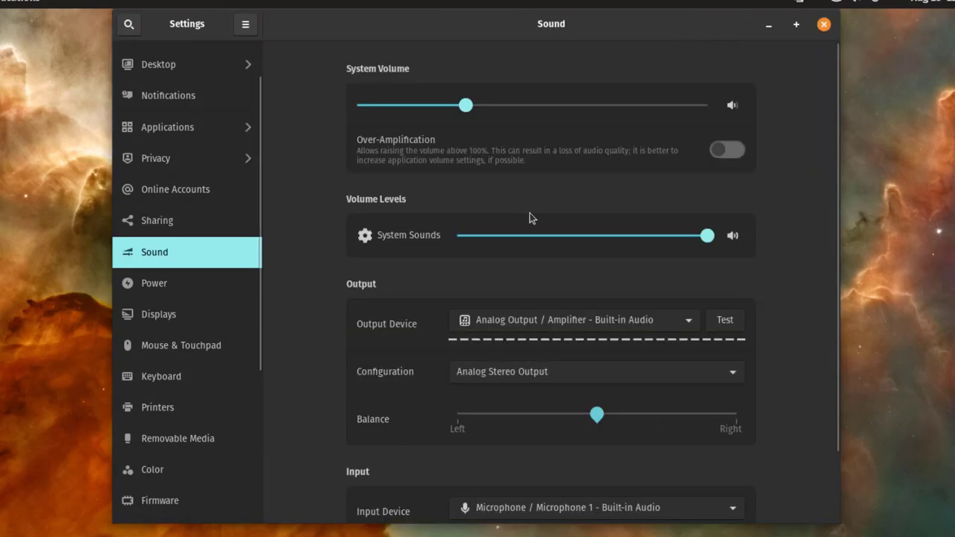
{"action": "scroll", "coordinate": [651, 352], "scroll_direction": "down", "scroll_amount": 5}
{"action": "scroll", "coordinate": [765, 373], "scroll_direction": "up", "scroll_amount": 3}
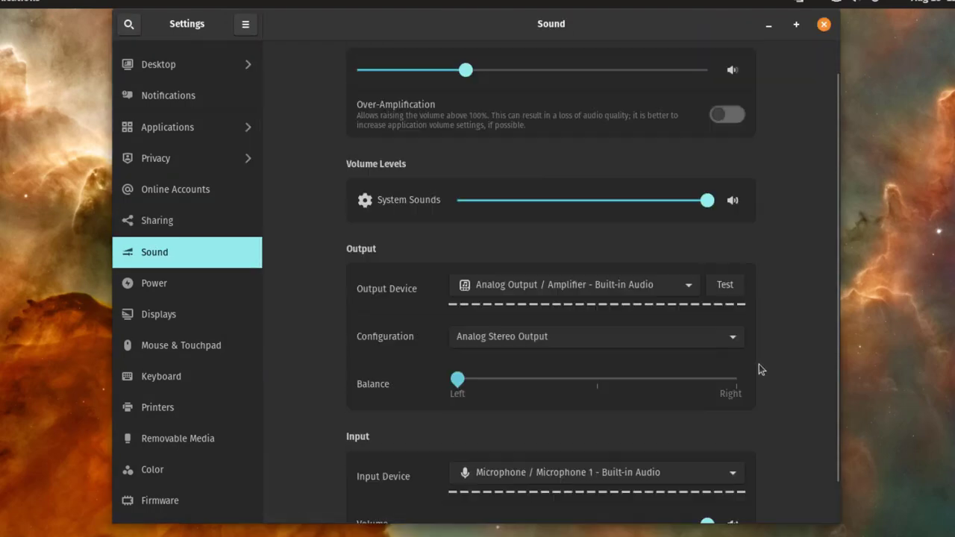
{"action": "scroll", "coordinate": [759, 355], "scroll_direction": "down", "scroll_amount": 3}
{"action": "scroll", "coordinate": [758, 363], "scroll_direction": "up", "scroll_amount": 3}
Step: In Power, try Performance mode but keep Balanced, leaving Screen Blank at 5 minutes
{"action": "left_click", "coordinate": [172, 284]}
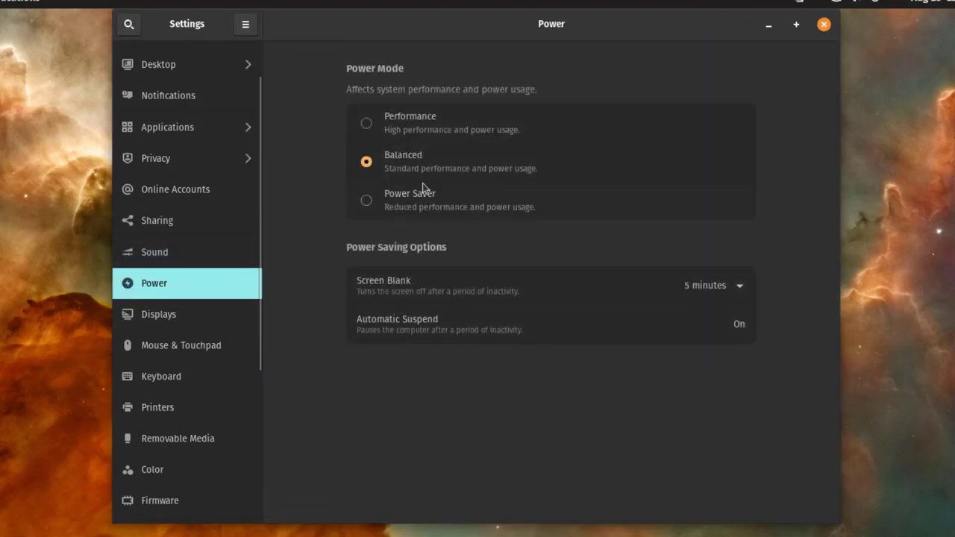
{"action": "left_click", "coordinate": [365, 123]}
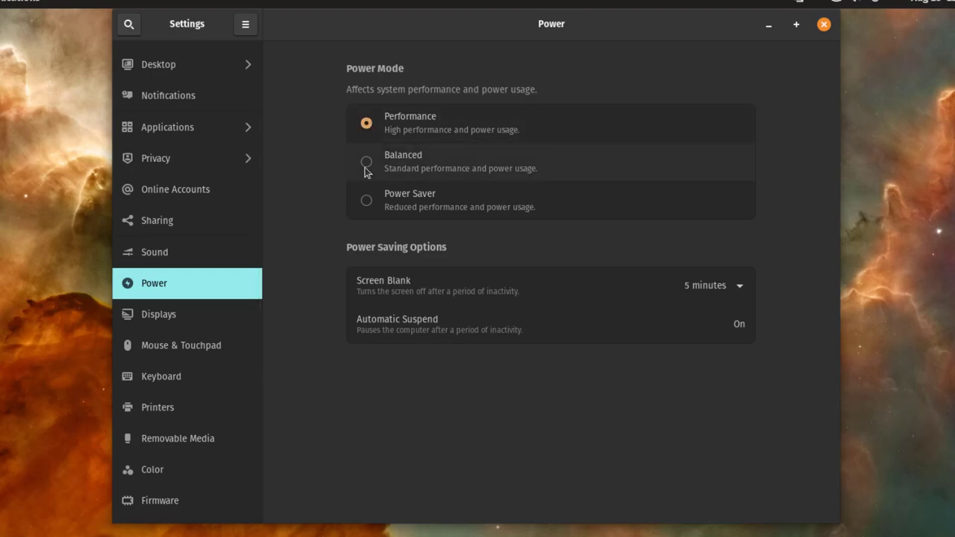
{"action": "left_click", "coordinate": [364, 161]}
{"action": "left_click", "coordinate": [366, 162]}
{"action": "left_click", "coordinate": [713, 285]}
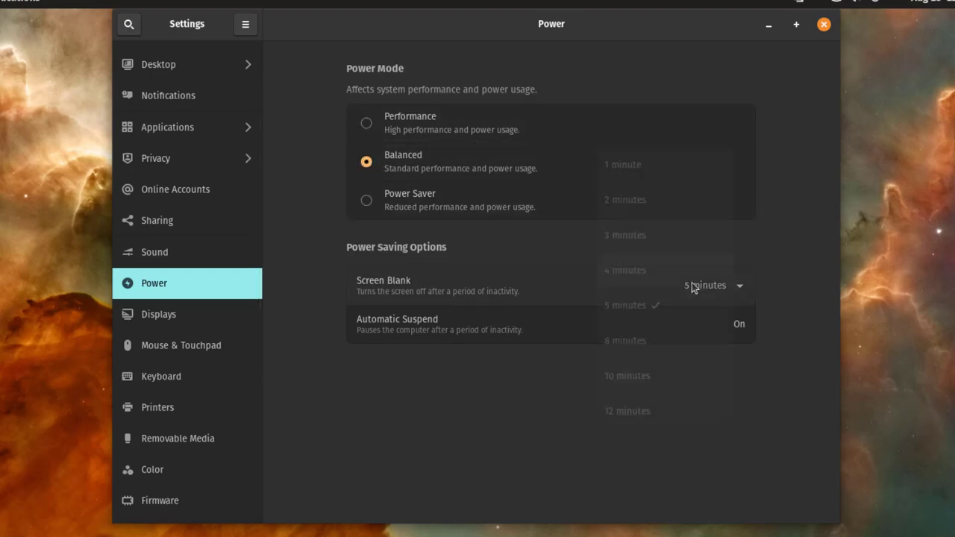
{"action": "left_click", "coordinate": [754, 270]}
Step: View the Displays page and its Night Light tab, then go to Mouse & Touchpad
{"action": "left_click", "coordinate": [174, 312]}
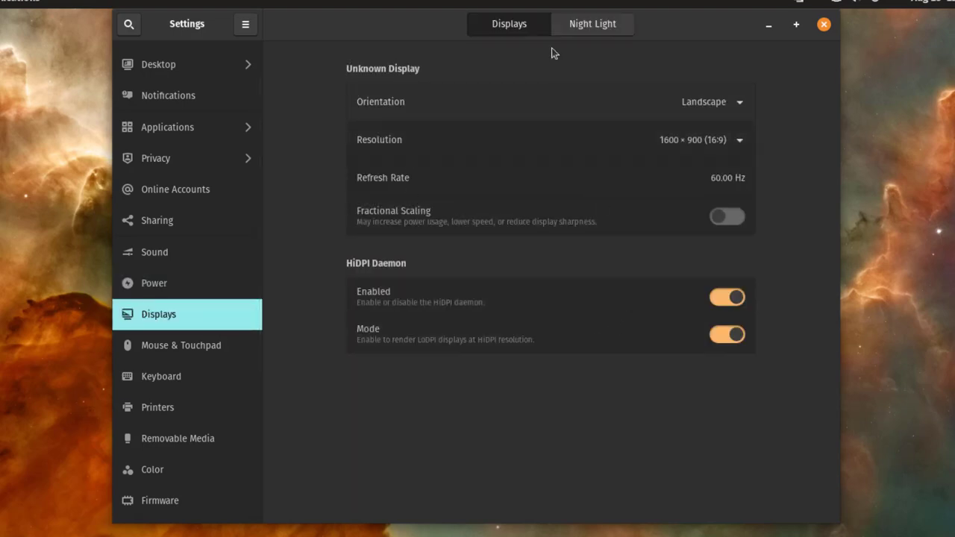
{"action": "left_click", "coordinate": [578, 33]}
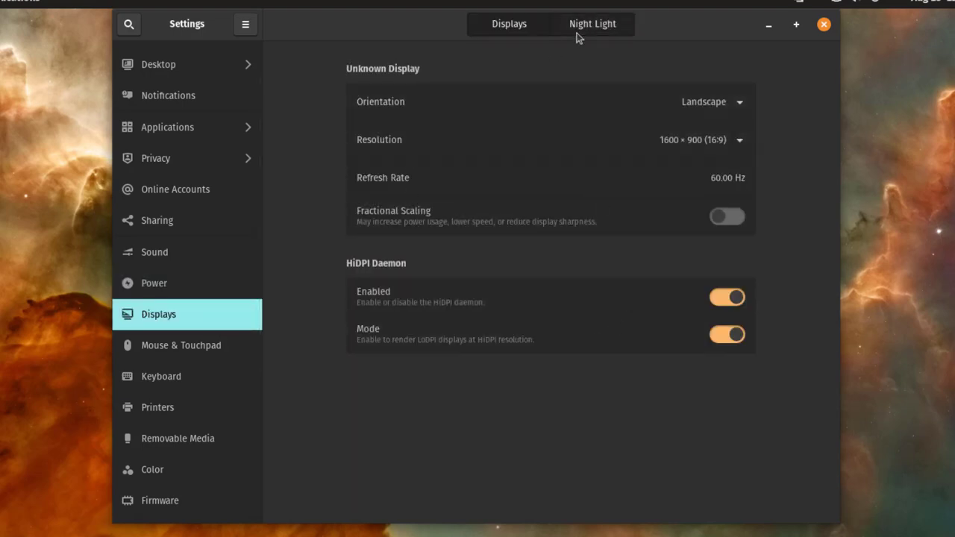
{"action": "left_click", "coordinate": [507, 23]}
{"action": "left_click", "coordinate": [182, 344]}
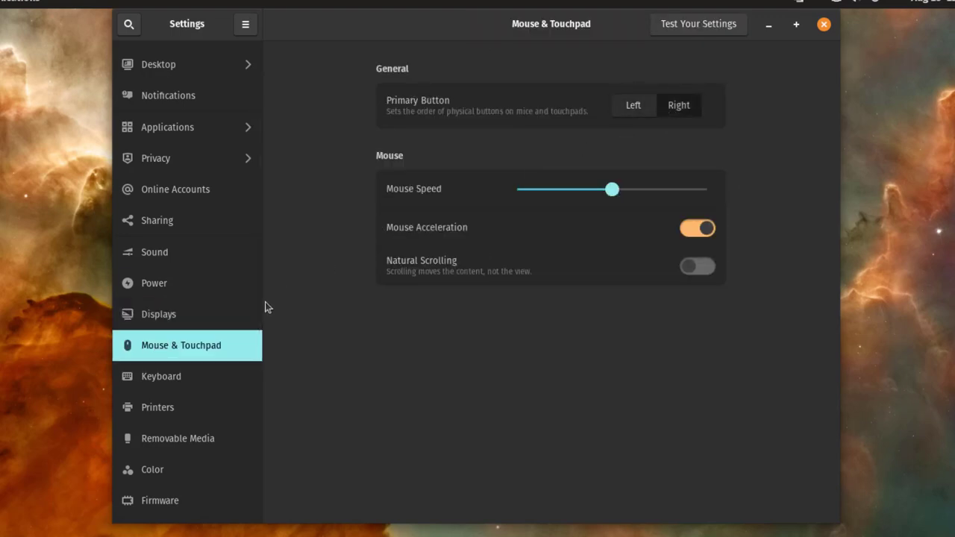
Step: Look over the Keyboard settings and the Printers page, which lists no printers
{"action": "left_click", "coordinate": [200, 370]}
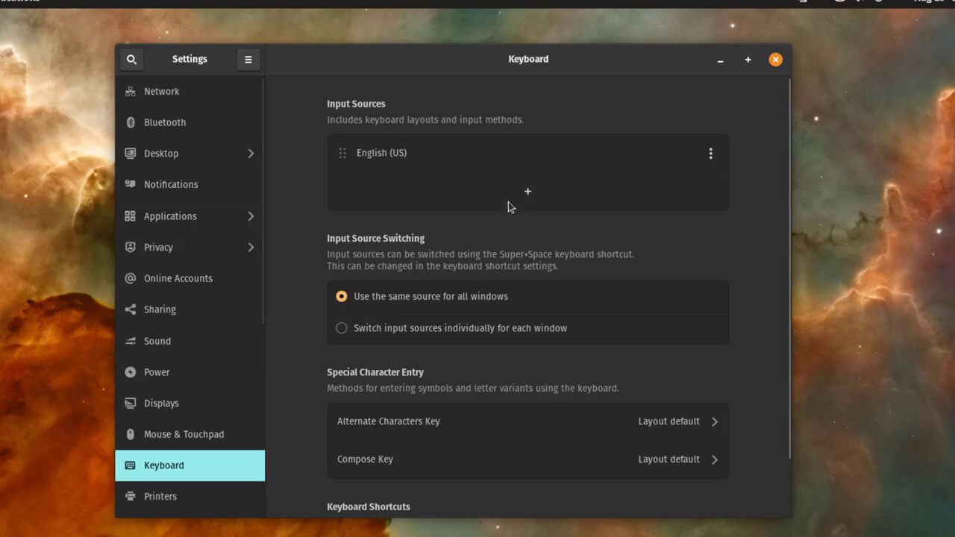
{"action": "scroll", "coordinate": [509, 179], "scroll_direction": "down", "scroll_amount": 2}
{"action": "left_click", "coordinate": [166, 488]}
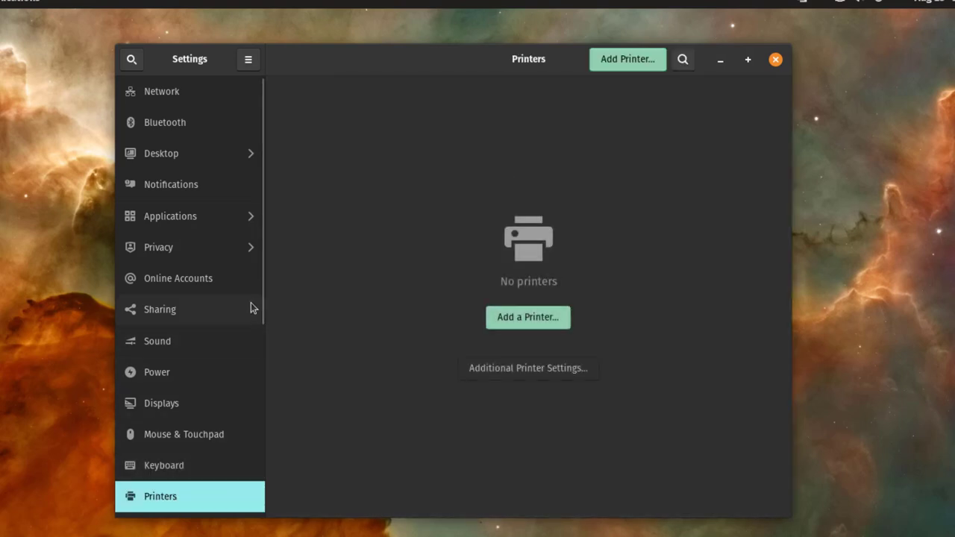
{"action": "scroll", "coordinate": [262, 310], "scroll_direction": "down", "scroll_amount": 1}
{"action": "left_click_drag", "start_coordinate": [262, 314], "coordinate": [266, 450]}
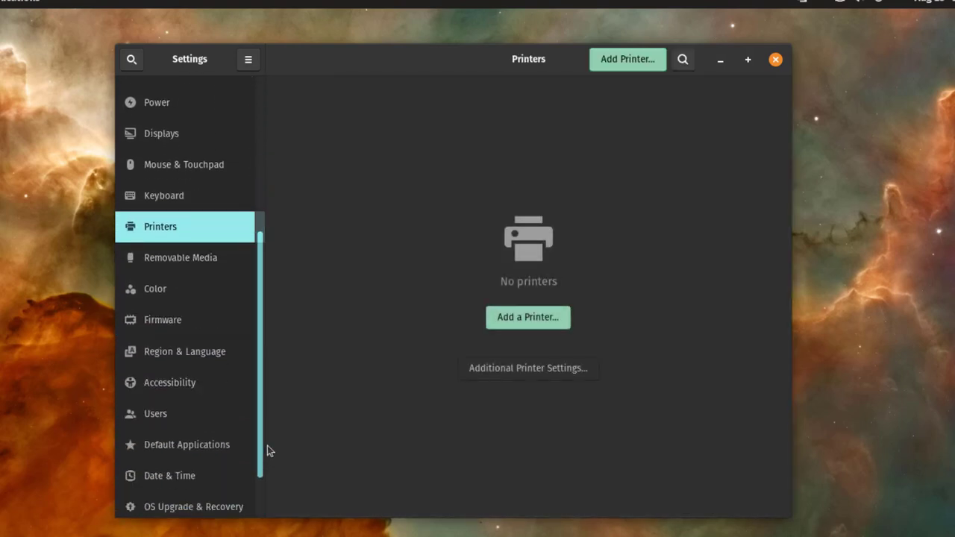
Step: Browse the Removable Media, Color, Firmware, Accessibility and Users settings pages
{"action": "left_click", "coordinate": [190, 254]}
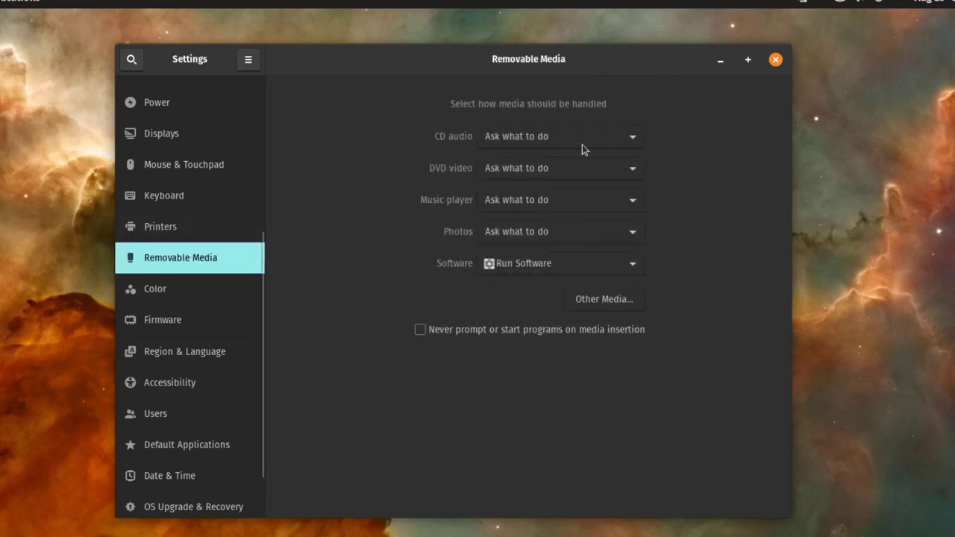
{"action": "left_click", "coordinate": [174, 283]}
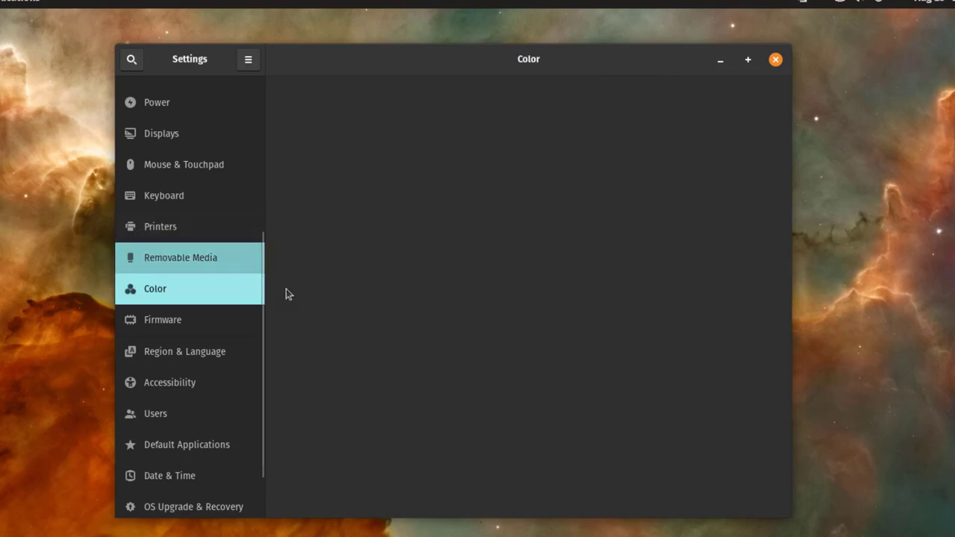
{"action": "left_click", "coordinate": [159, 333]}
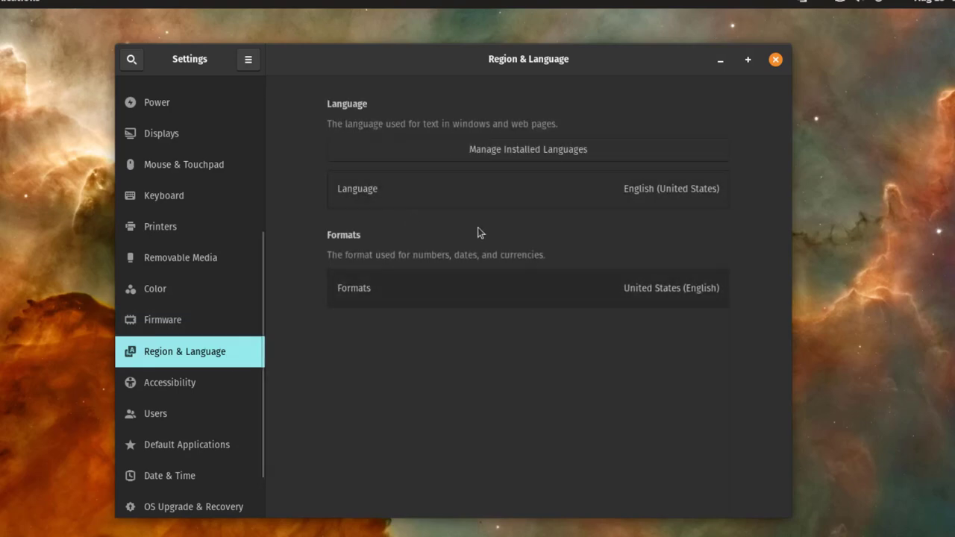
{"action": "scroll", "coordinate": [234, 332], "scroll_direction": "down", "scroll_amount": 2}
{"action": "left_click", "coordinate": [202, 312]}
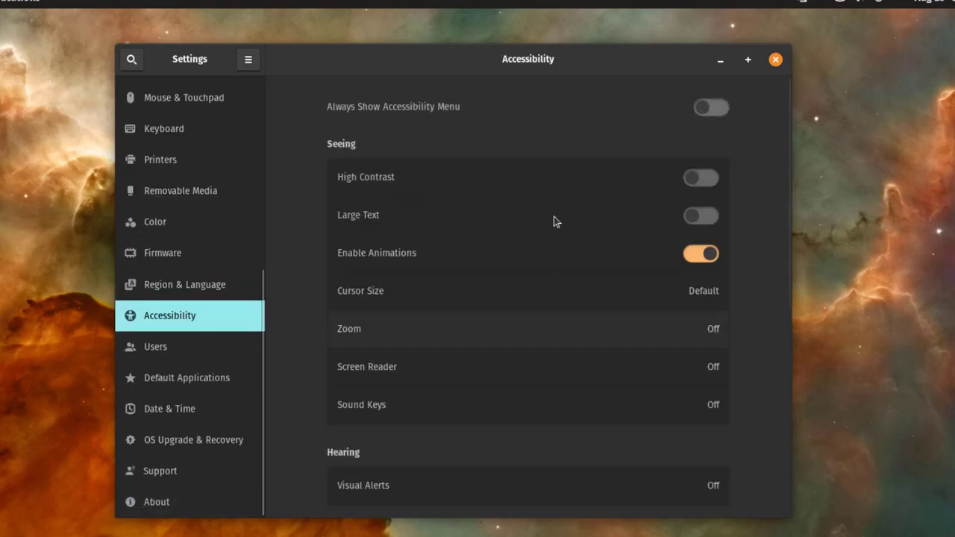
{"action": "scroll", "coordinate": [396, 358], "scroll_direction": "down", "scroll_amount": 5}
{"action": "scroll", "coordinate": [443, 187], "scroll_direction": "up", "scroll_amount": 5}
{"action": "scroll", "coordinate": [406, 313], "scroll_direction": "down", "scroll_amount": 7}
{"action": "scroll", "coordinate": [406, 312], "scroll_direction": "down", "scroll_amount": 2}
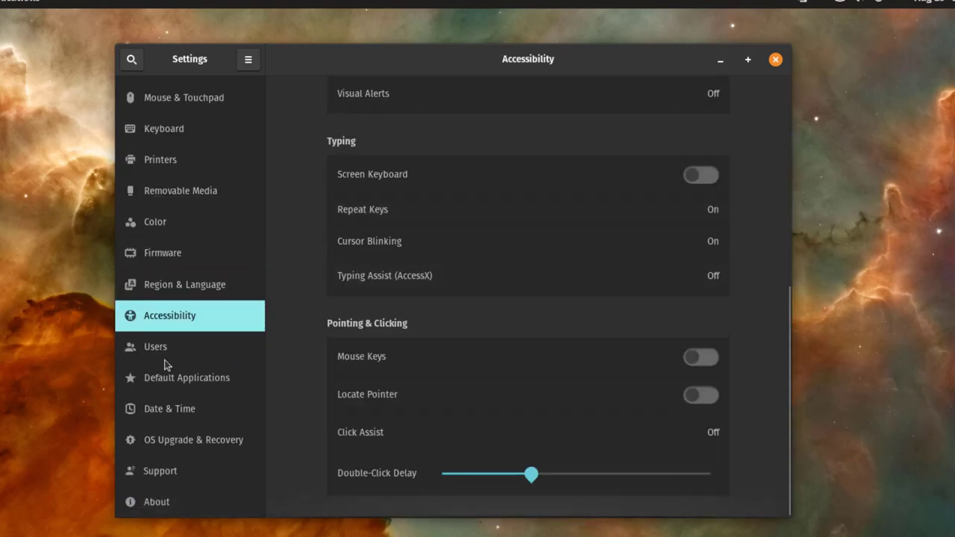
{"action": "left_click", "coordinate": [166, 349]}
Step: Keep Firefox as the default browser, view Date & Time, and toggle Automatic Updates on then off
{"action": "left_click", "coordinate": [233, 378]}
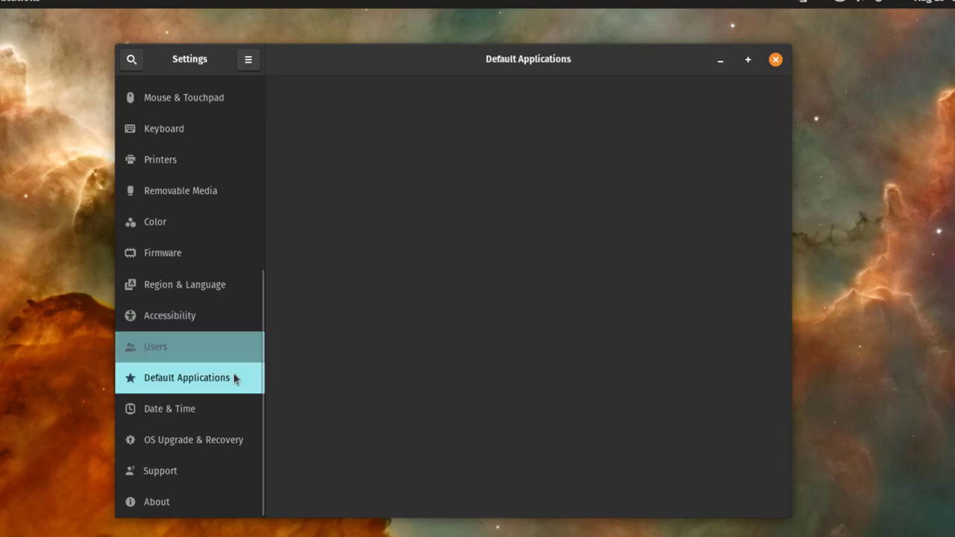
{"action": "left_click", "coordinate": [542, 107]}
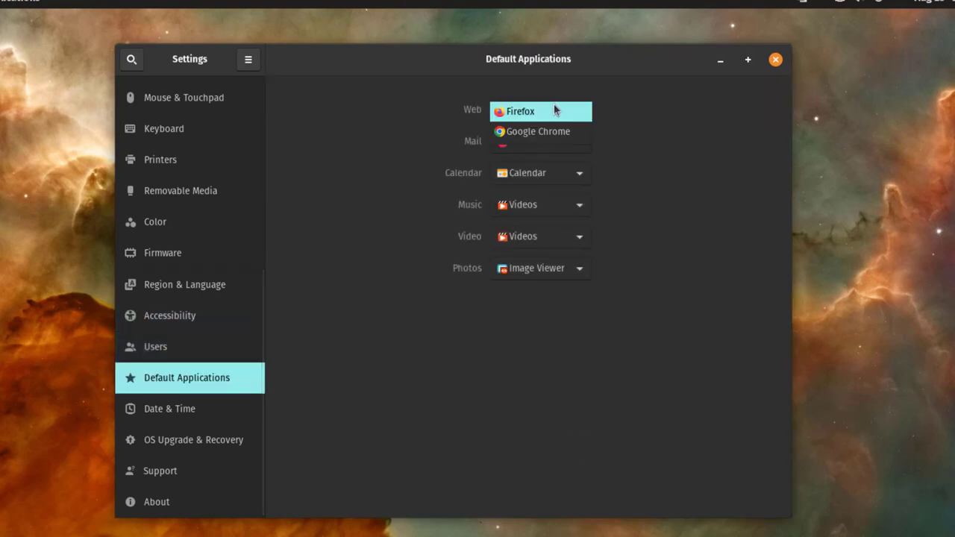
{"action": "left_click", "coordinate": [666, 128]}
{"action": "left_click", "coordinate": [231, 409]}
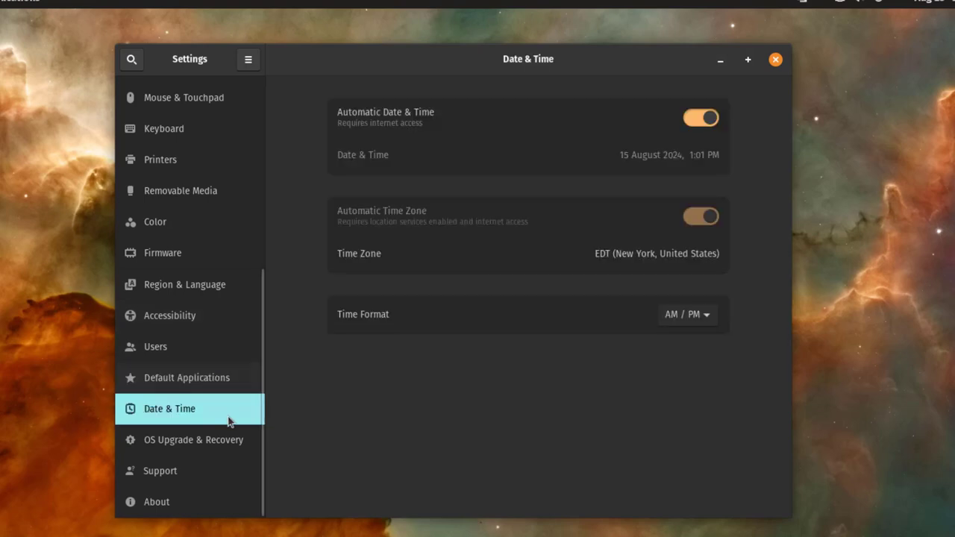
{"action": "left_click", "coordinate": [226, 439]}
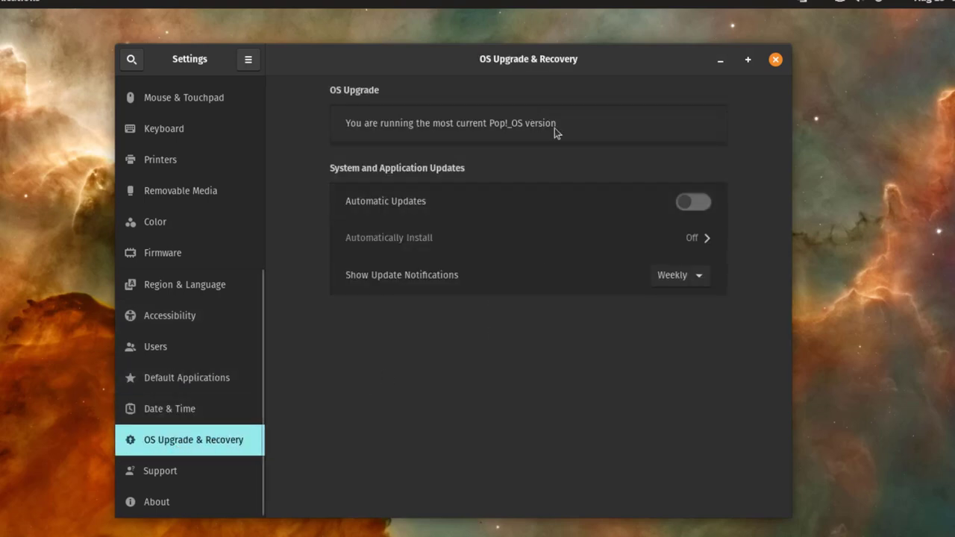
{"action": "left_click", "coordinate": [706, 204]}
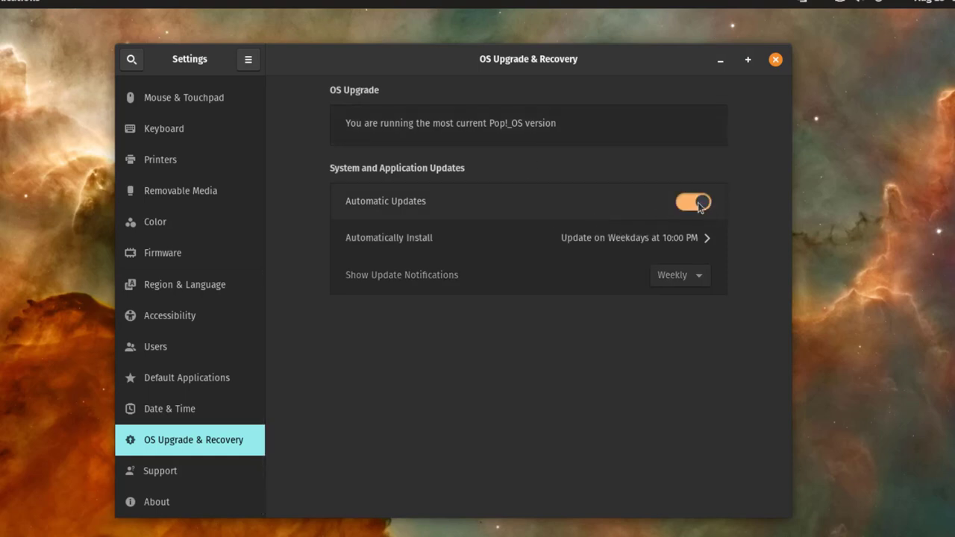
{"action": "left_click", "coordinate": [699, 207]}
Step: View the Support page, then the About page with the system details
{"action": "left_click", "coordinate": [162, 478]}
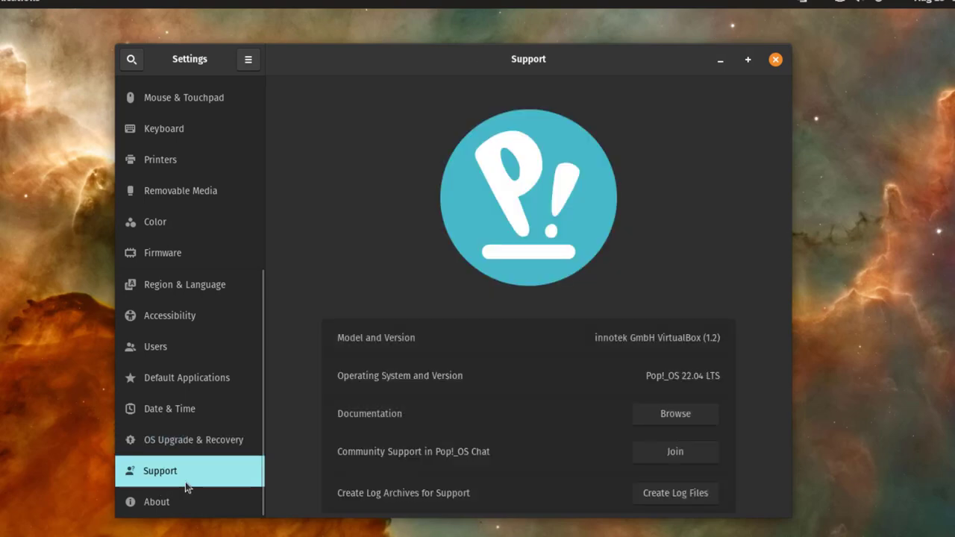
{"action": "scroll", "coordinate": [565, 418], "scroll_direction": "down", "scroll_amount": 1}
{"action": "key", "text": "Down"}
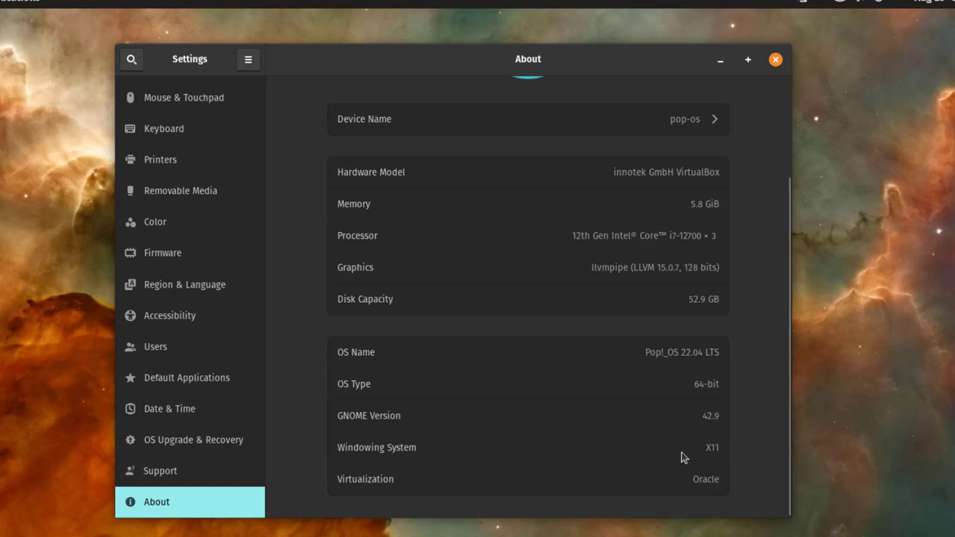
{"action": "scroll", "coordinate": [691, 448], "scroll_direction": "up", "scroll_amount": 4}
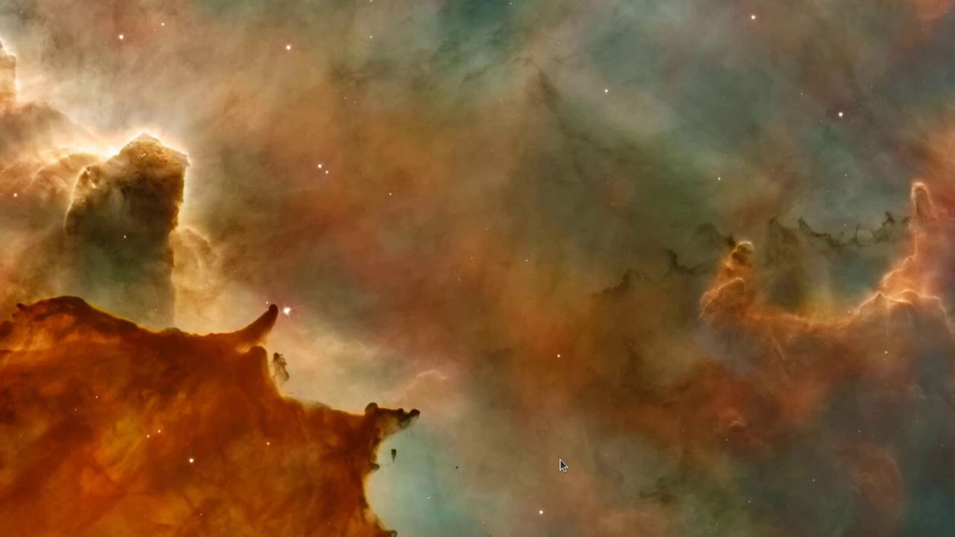
Step: Open a terminal and run sudo apt upgrade, confirming with y
{"action": "key", "text": "ctrl+alt+t"}
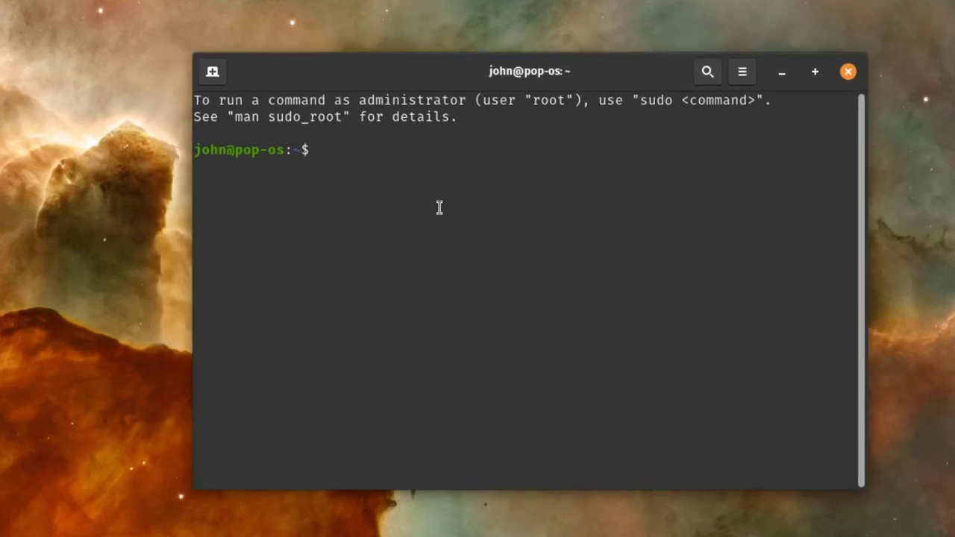
{"action": "type", "text": "sudo apt upgrade"}
{"action": "key", "text": "Return"}
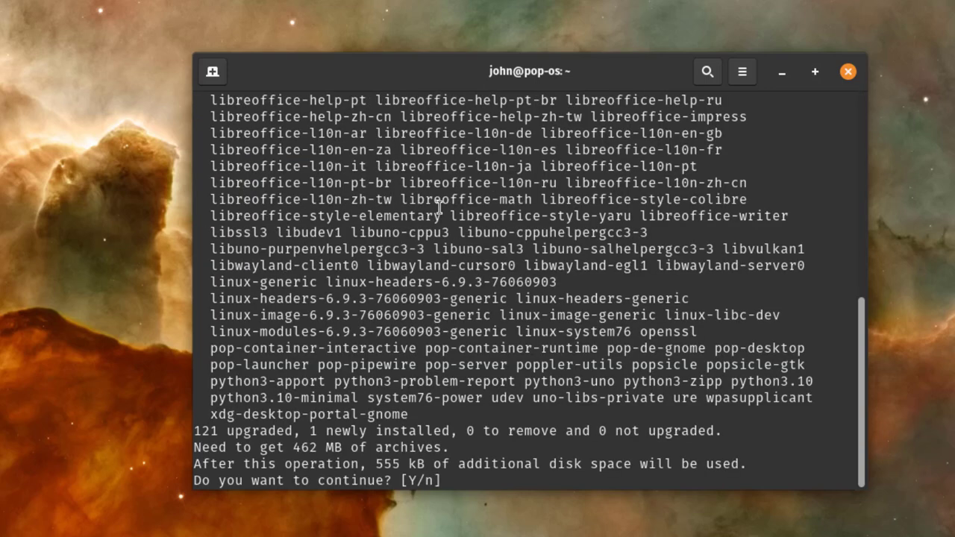
{"action": "type", "text": "y"}
{"action": "key", "text": "Return"}
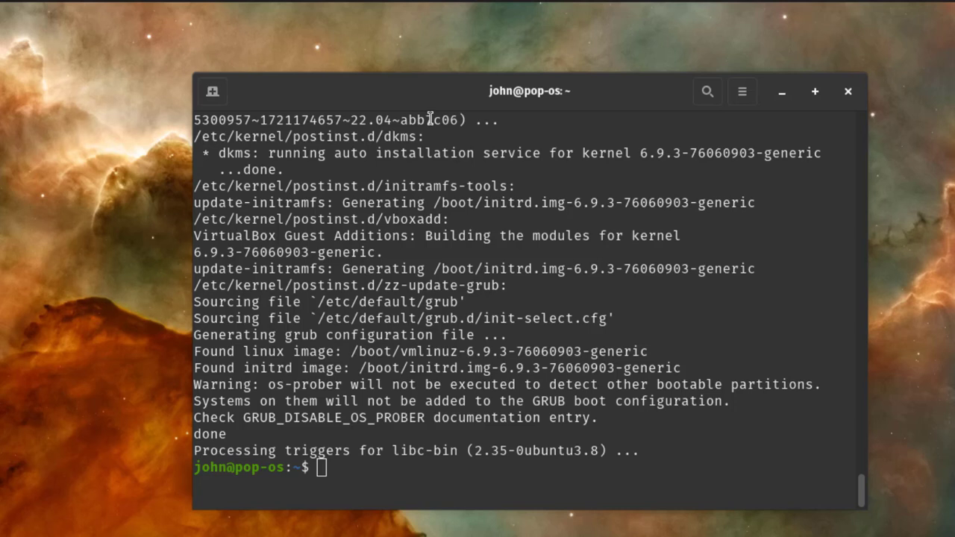
Step: Run sudo apt update, then clear the terminal screen
{"action": "left_click", "coordinate": [634, 320]}
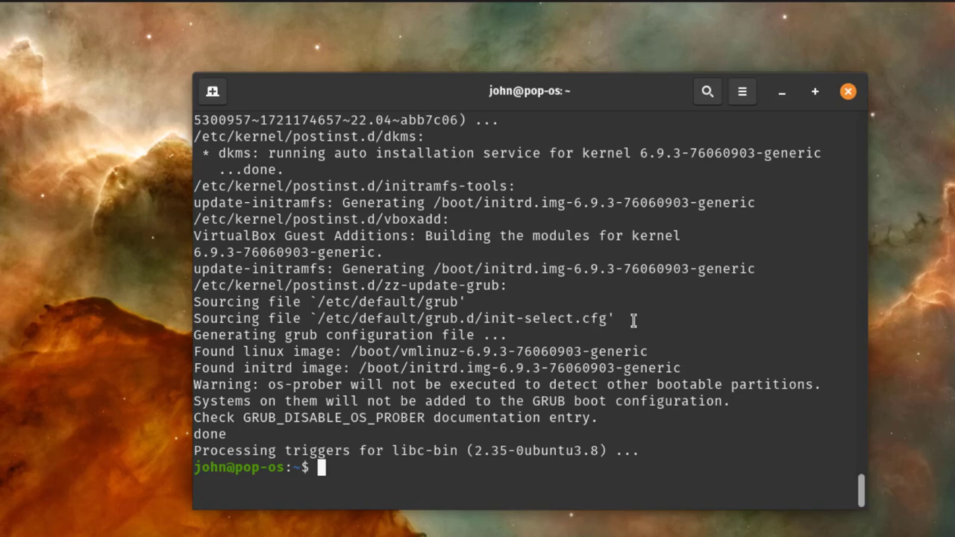
{"action": "key", "text": "Up"}
{"action": "key", "text": "BackSpace"}
{"action": "key", "text": "BackSpace"}
{"action": "key", "text": "BackSpace"}
{"action": "key", "text": "BackSpace"}
{"action": "key", "text": "BackSpace"}
{"action": "key", "text": "BackSpace"}
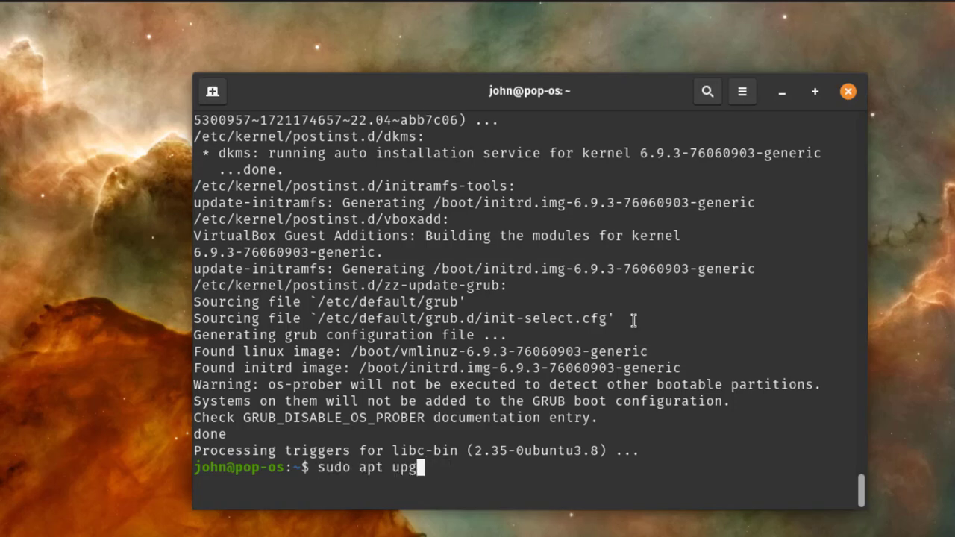
{"action": "type", "text": "pdate"}
{"action": "key", "text": "Return"}
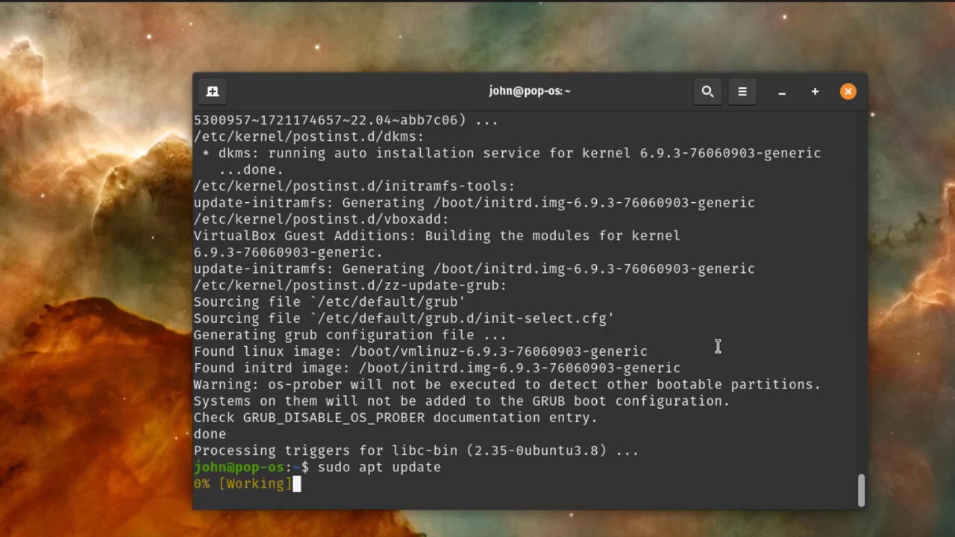
{"action": "type", "text": "clear"}
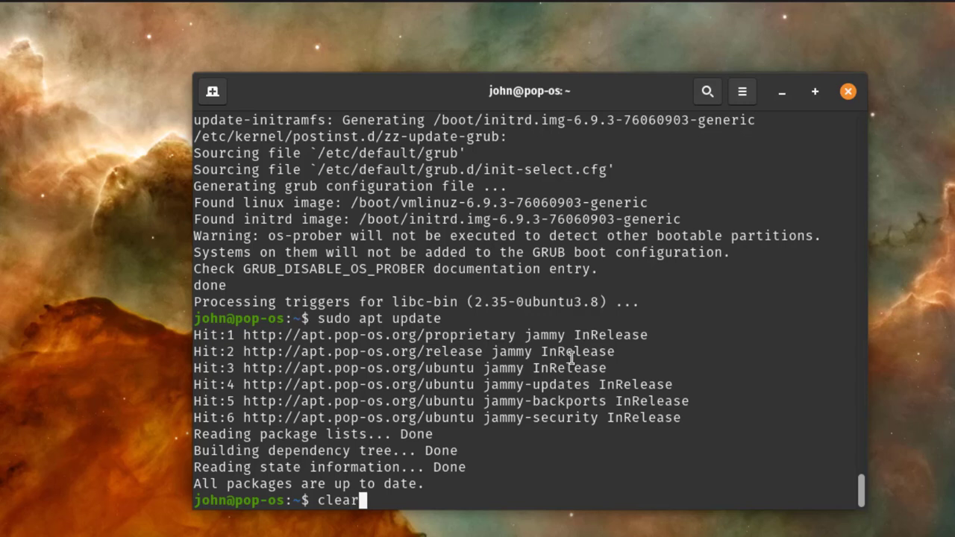
{"action": "key", "text": "Return"}
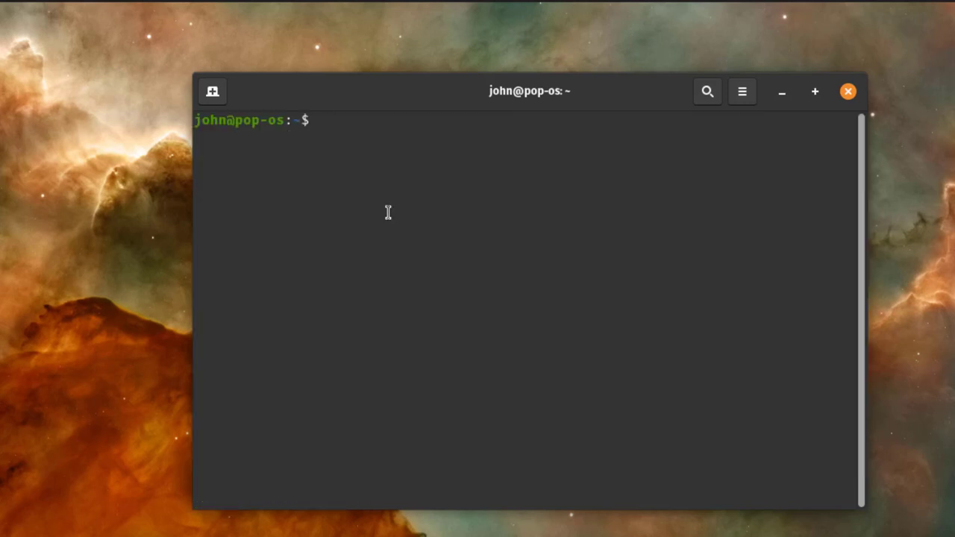
Step: Run vlc and htop to confirm neither is installed yet
{"action": "type", "text": "vlc"}
{"action": "key", "text": "Return"}
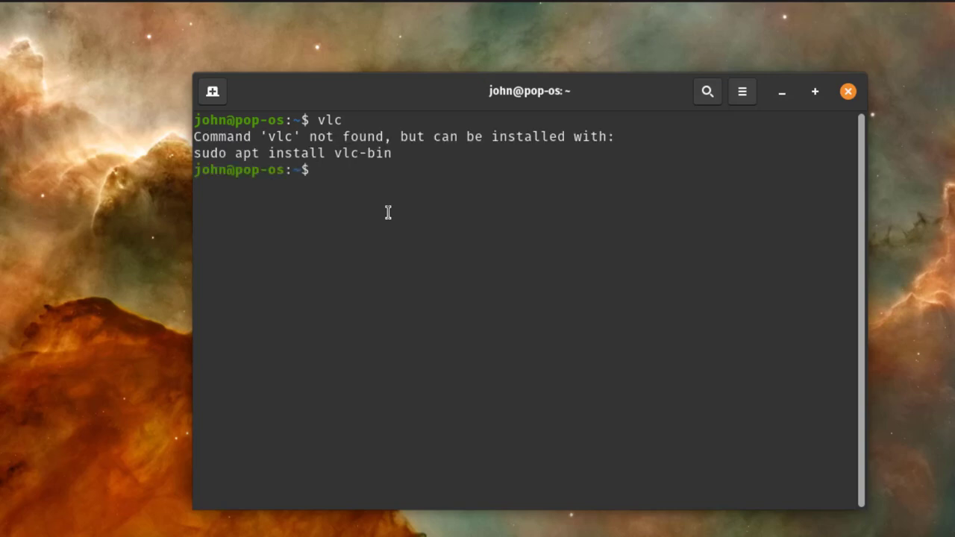
{"action": "type", "text": "htop"}
{"action": "key", "text": "Return"}
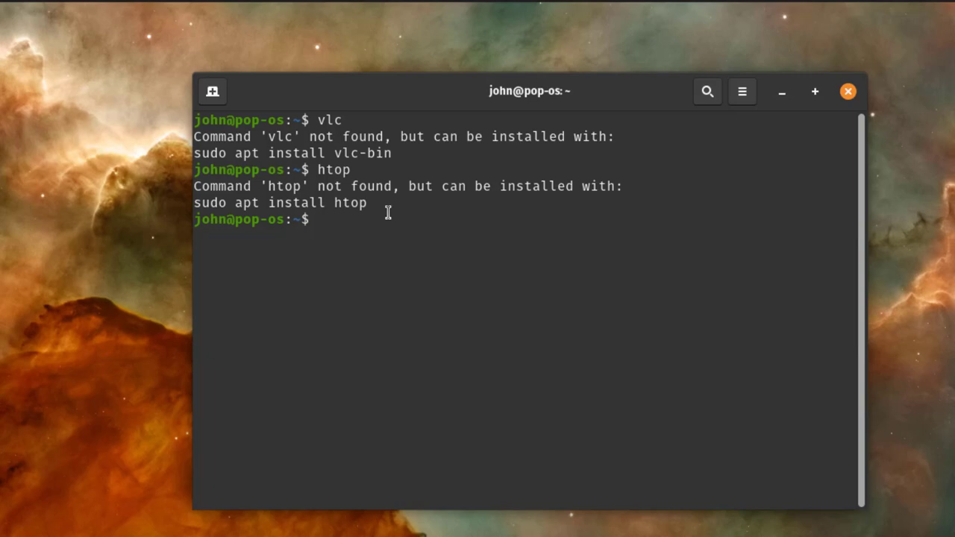
Step: Install both with sudo apt install vlc htop, answering y to confirm
{"action": "type", "text": "sudo apt inst"}
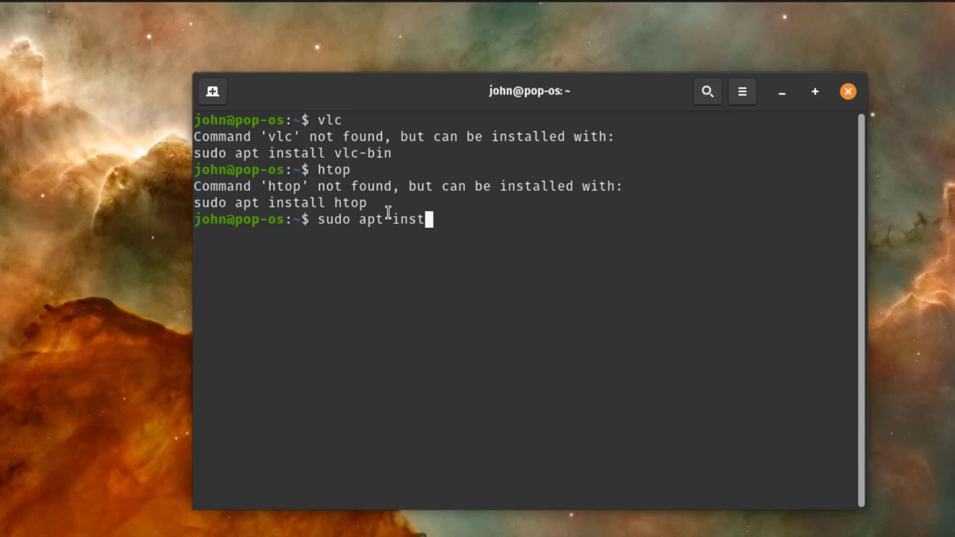
{"action": "type", "text": "all vlc htop"}
{"action": "key", "text": "Return"}
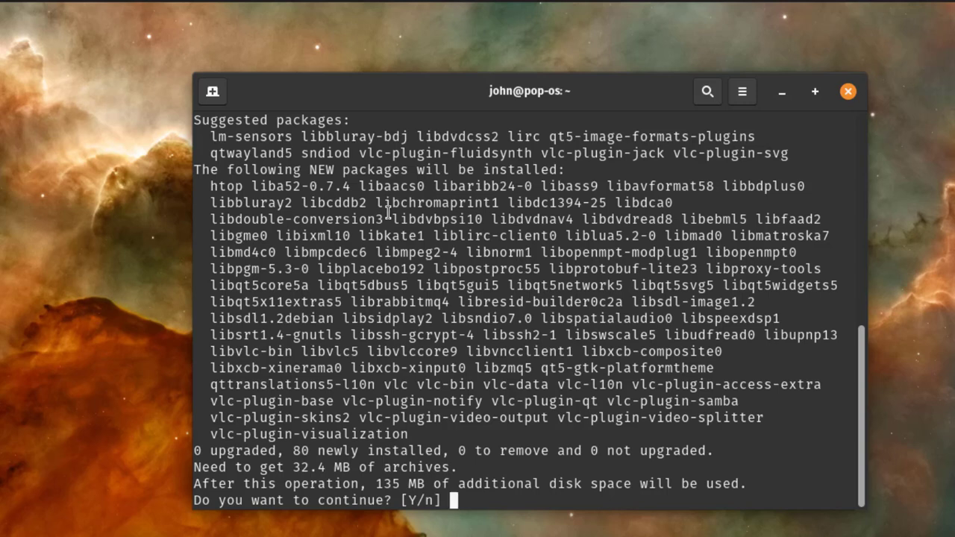
{"action": "type", "text": "y"}
{"action": "key", "text": "Return"}
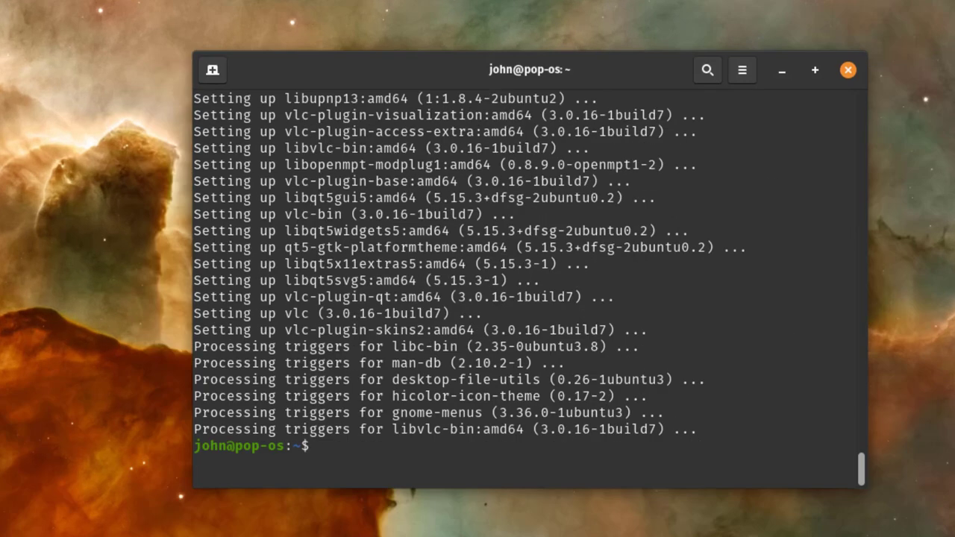
Step: Launch htop and maximize the terminal to view the running processes
{"action": "type", "text": "htop"}
{"action": "key", "text": "Return"}
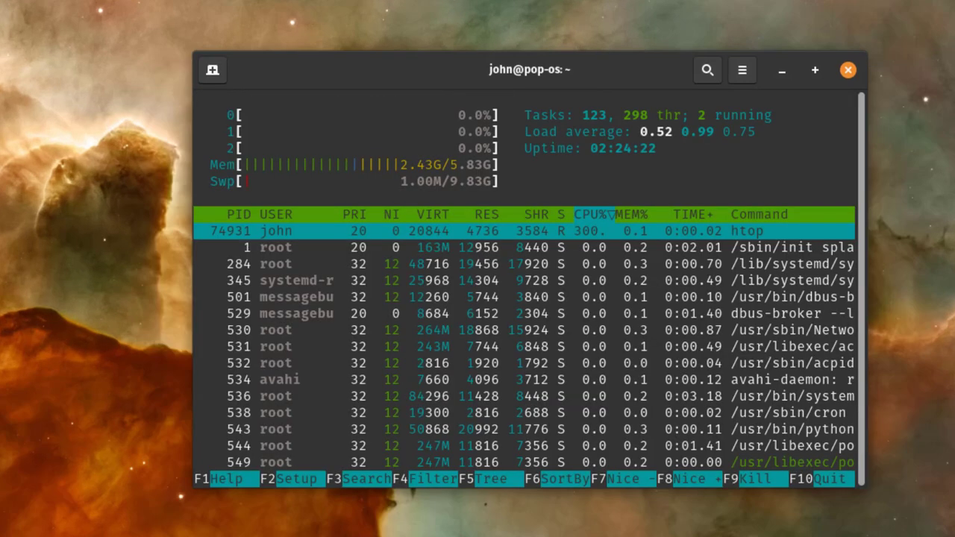
{"action": "key", "text": "super+Up"}
{"action": "scroll", "coordinate": [681, 361], "scroll_direction": "down", "scroll_amount": 2}
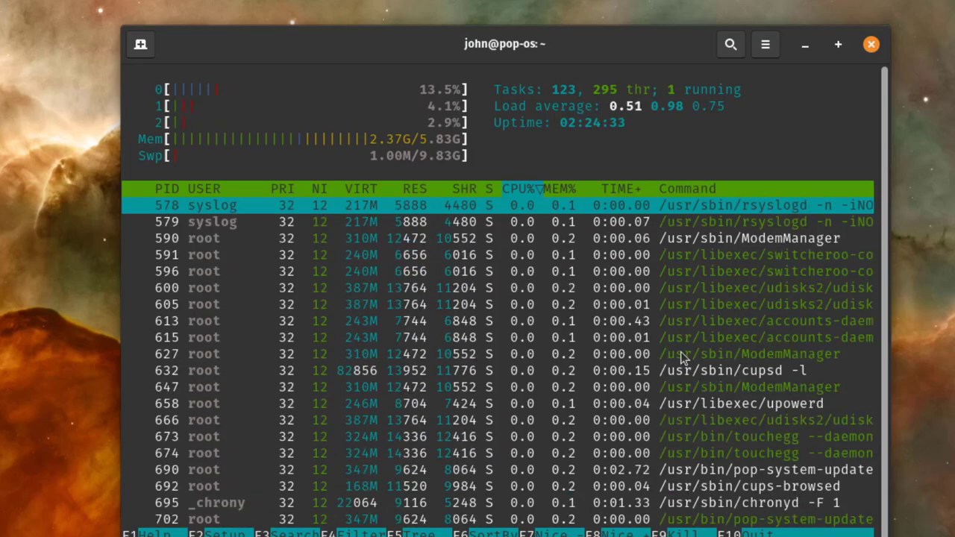
{"action": "scroll", "coordinate": [682, 358], "scroll_direction": "up", "scroll_amount": 2}
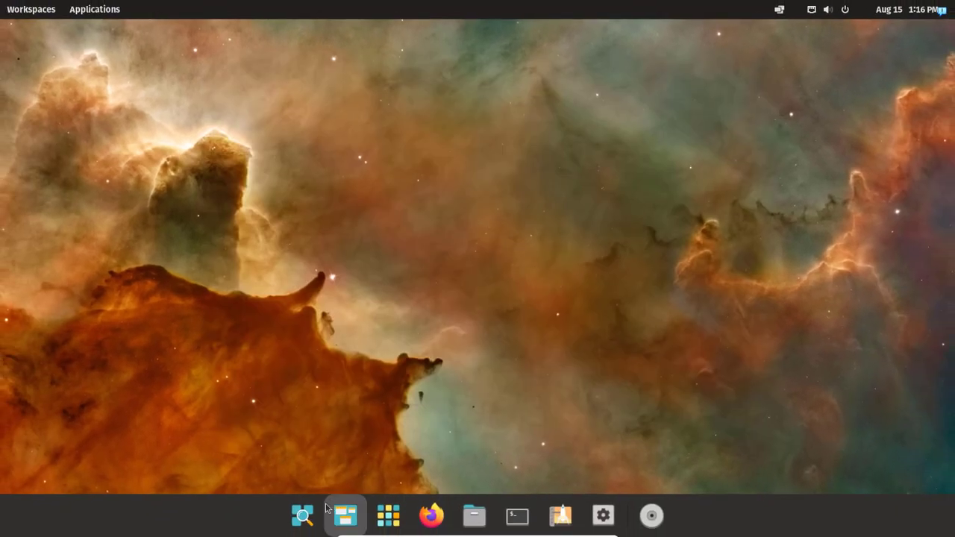
Step: Launch VLC media player from a 'vlc' launcher search, accept its privacy policy, and close it
{"action": "left_click", "coordinate": [303, 515]}
{"action": "type", "text": "vlc"}
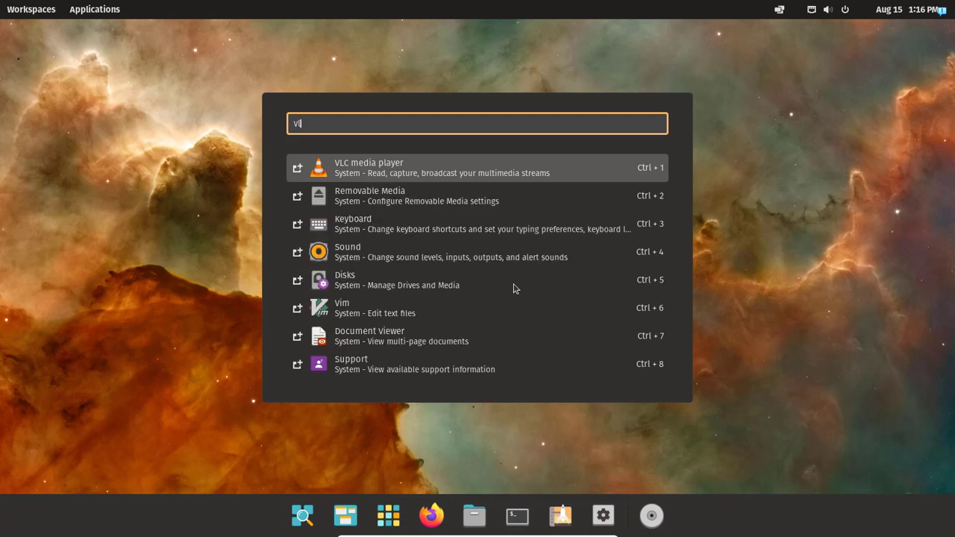
{"action": "left_click", "coordinate": [369, 166]}
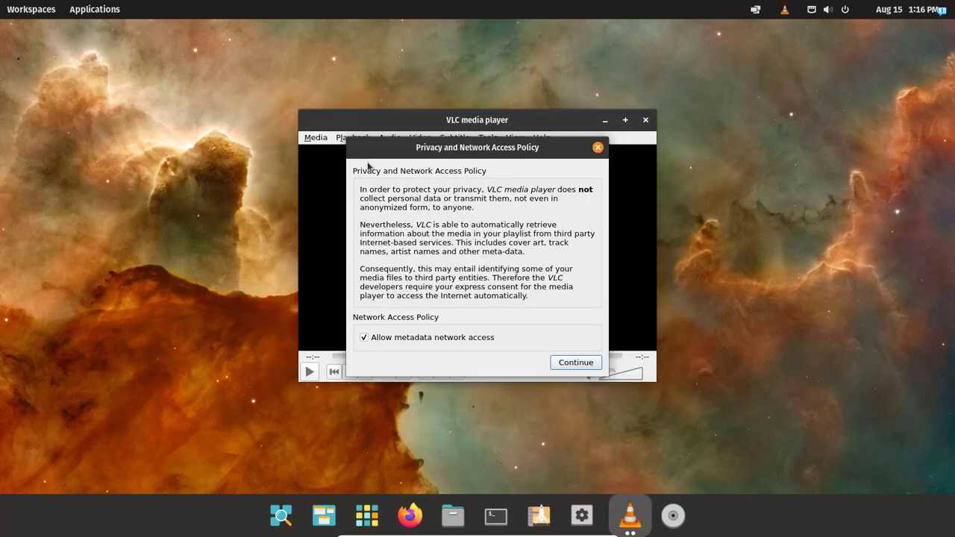
{"action": "left_click", "coordinate": [589, 366]}
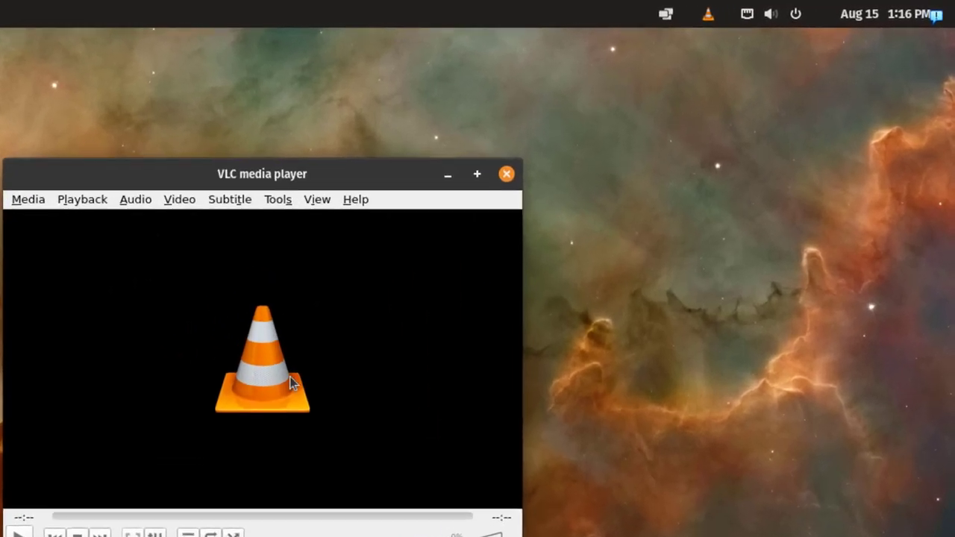
{"action": "left_click", "coordinate": [636, 124]}
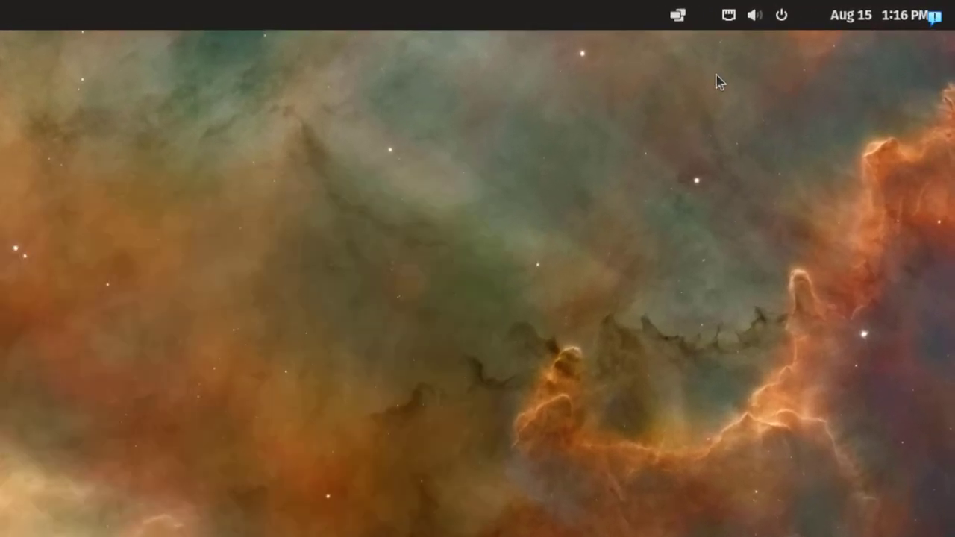
Step: Open the top-panel tiling options and flip the Tile Windows toggle
{"action": "left_click", "coordinate": [780, 16]}
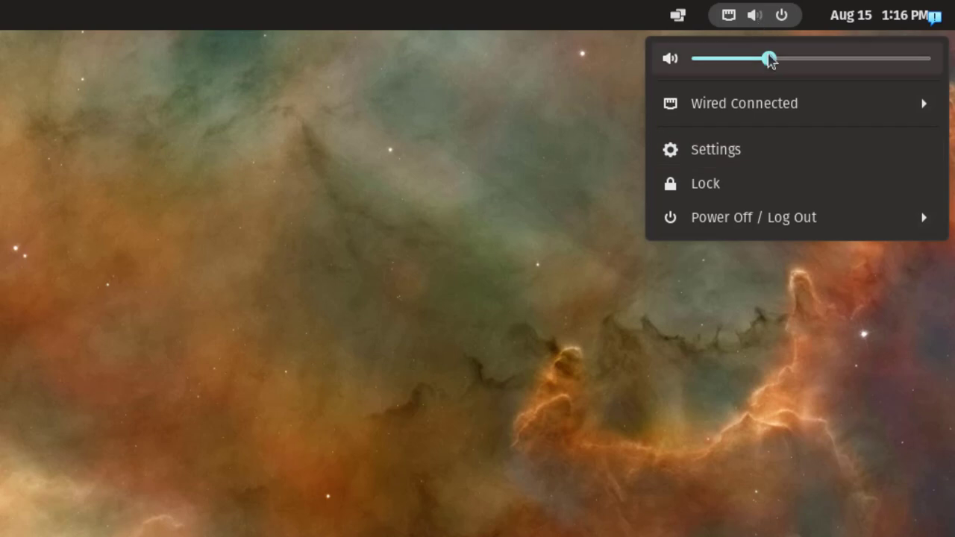
{"action": "left_click", "coordinate": [727, 17]}
{"action": "left_click", "coordinate": [727, 18]}
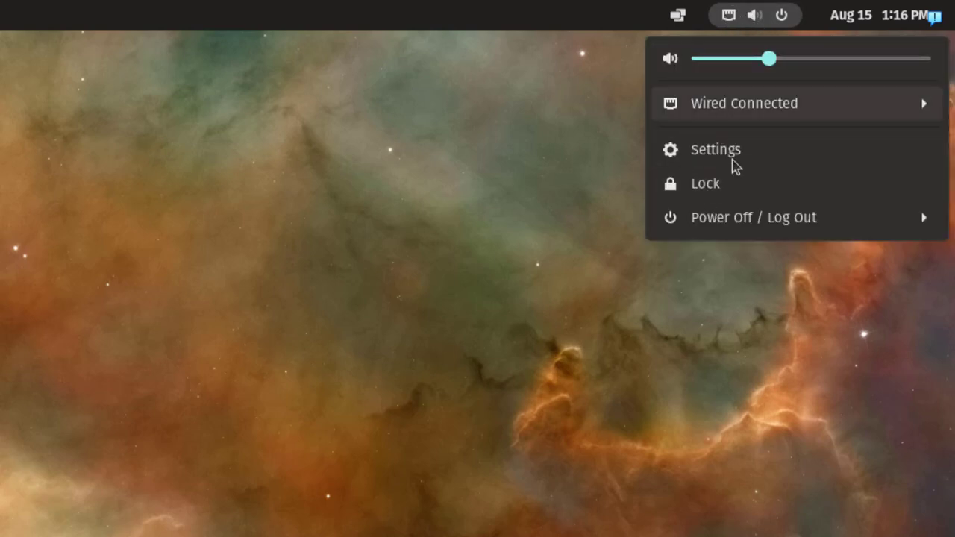
{"action": "mouse_move", "coordinate": [677, 17]}
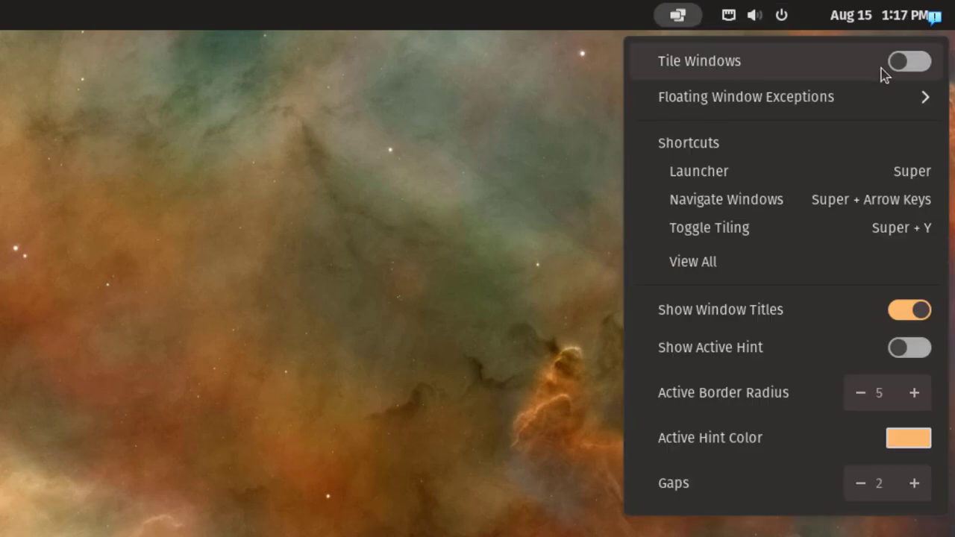
{"action": "left_click", "coordinate": [919, 67]}
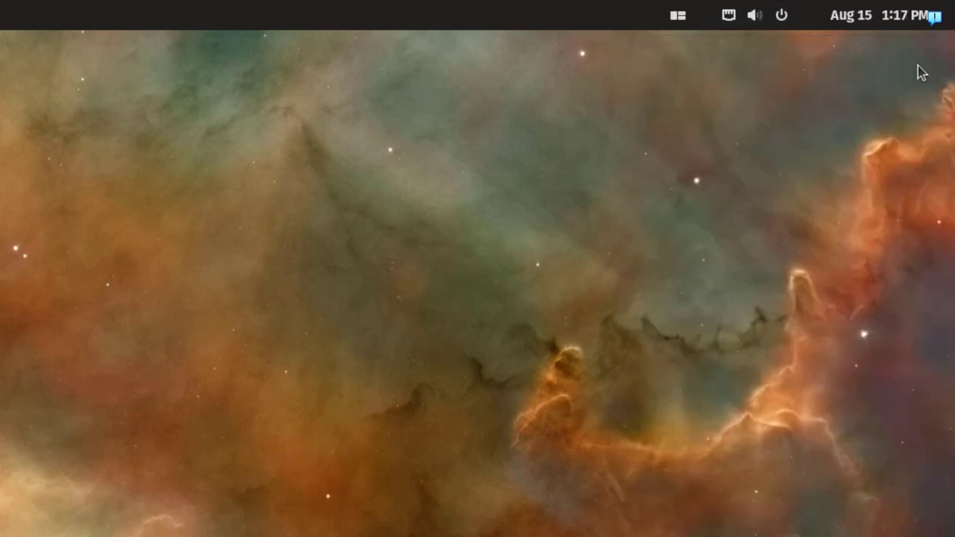
{"action": "left_click", "coordinate": [682, 21]}
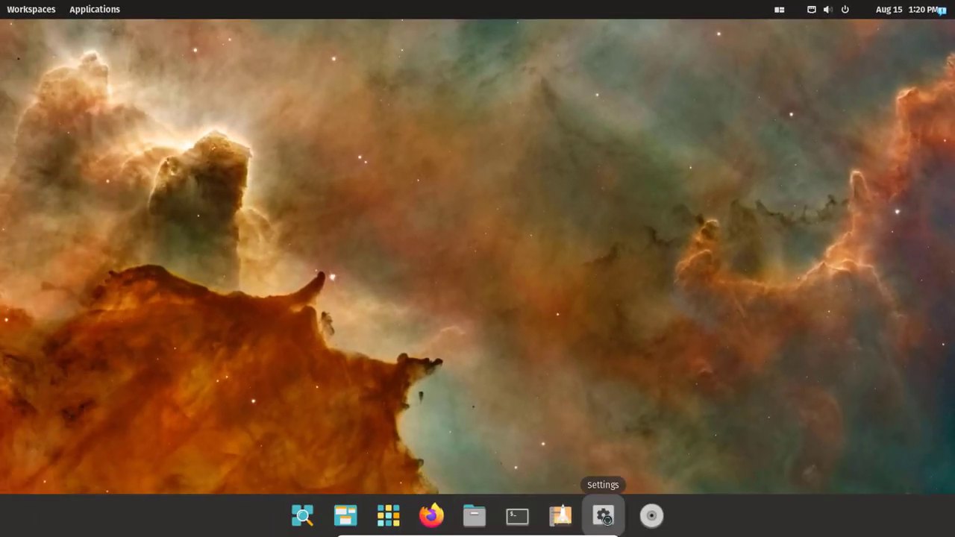
Step: Launch Settings, Firefox, a terminal and Pop!_Shop from the dock, dismissing the default-browser prompt
{"action": "left_click", "coordinate": [605, 515]}
{"action": "left_click", "coordinate": [431, 515]}
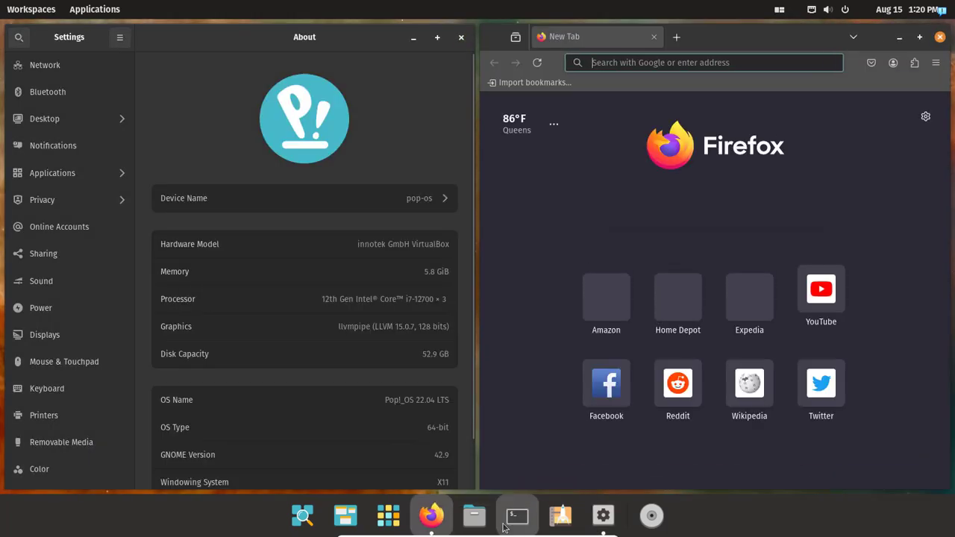
{"action": "left_click", "coordinate": [507, 522]}
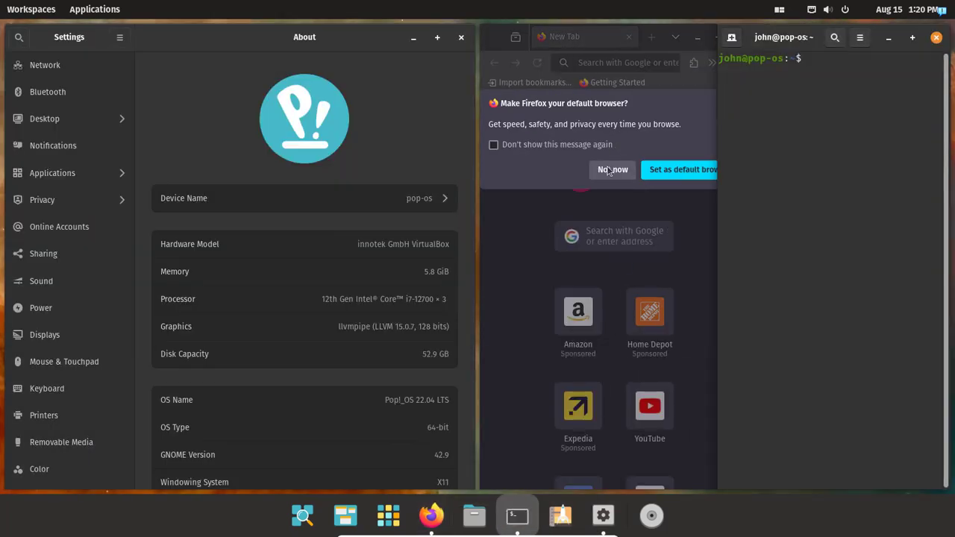
{"action": "left_click", "coordinate": [607, 170]}
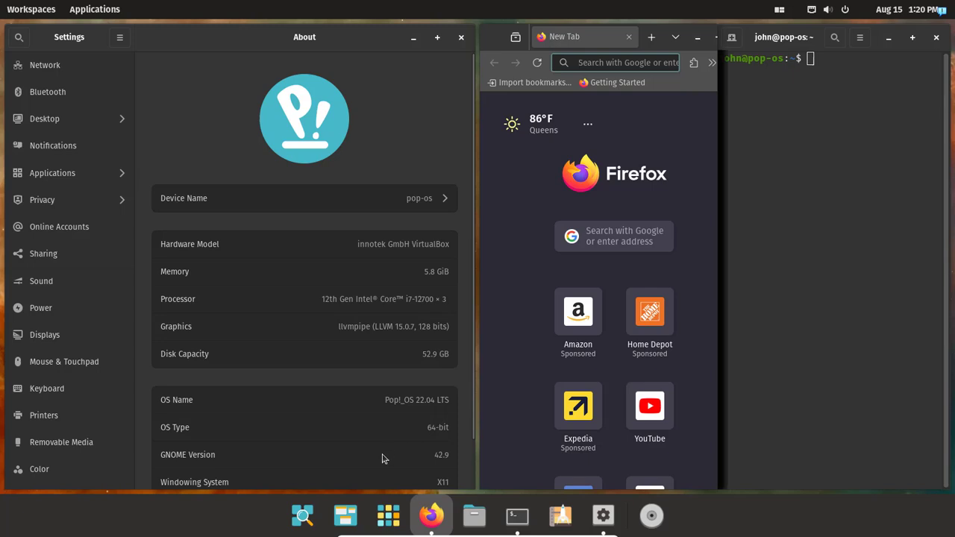
{"action": "left_click", "coordinate": [567, 515]}
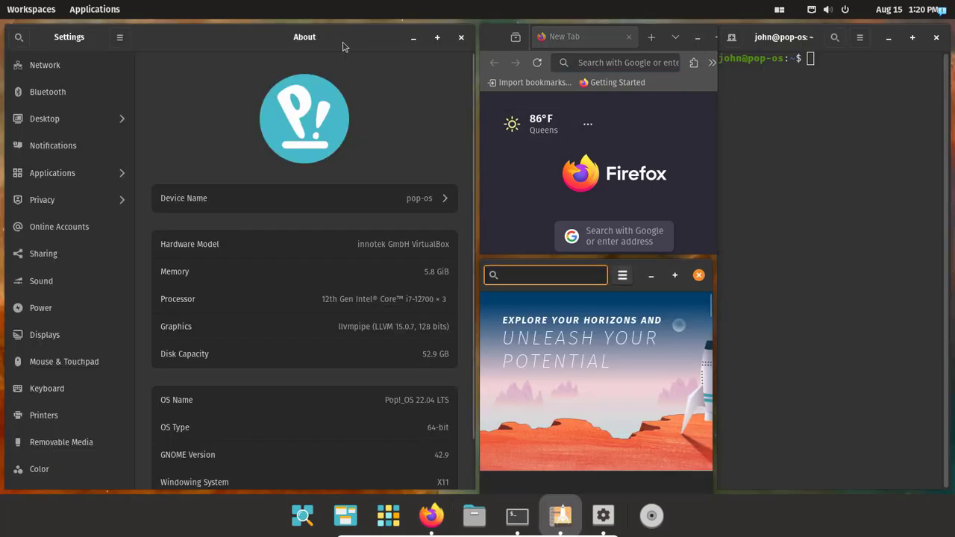
Step: Rearrange the tiles: Settings top-left, Pop!_Shop in the right half, Firefox top-right
{"action": "left_click_drag", "start_coordinate": [340, 42], "coordinate": [759, 43]}
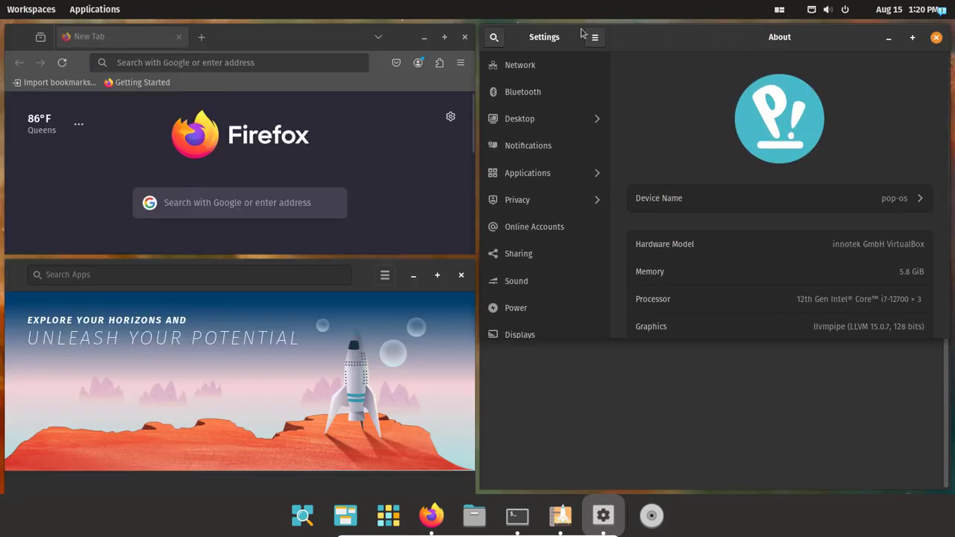
{"action": "left_click_drag", "start_coordinate": [582, 40], "coordinate": [247, 75]}
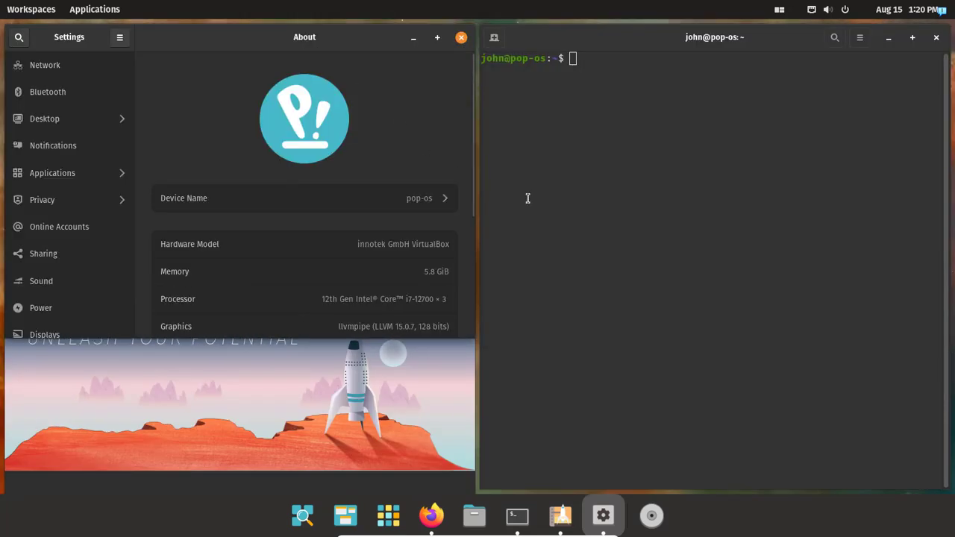
{"action": "left_click", "coordinate": [471, 300]}
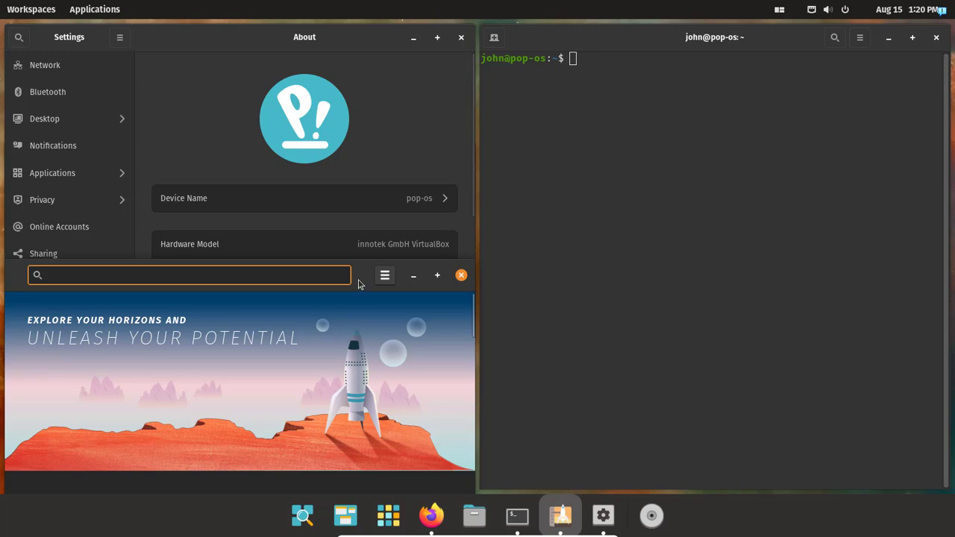
{"action": "left_click_drag", "start_coordinate": [358, 284], "coordinate": [681, 81]}
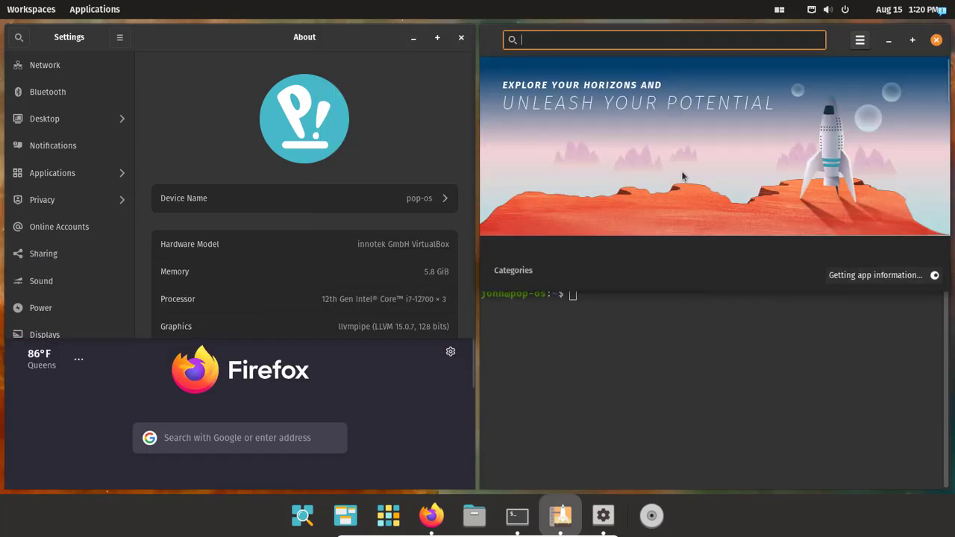
{"action": "left_click", "coordinate": [80, 369]}
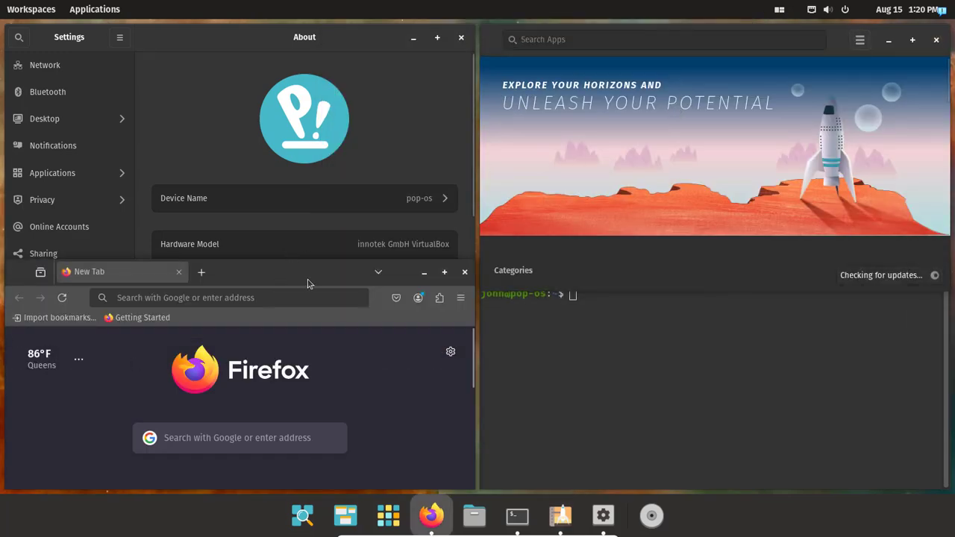
{"action": "left_click_drag", "start_coordinate": [308, 283], "coordinate": [693, 130]}
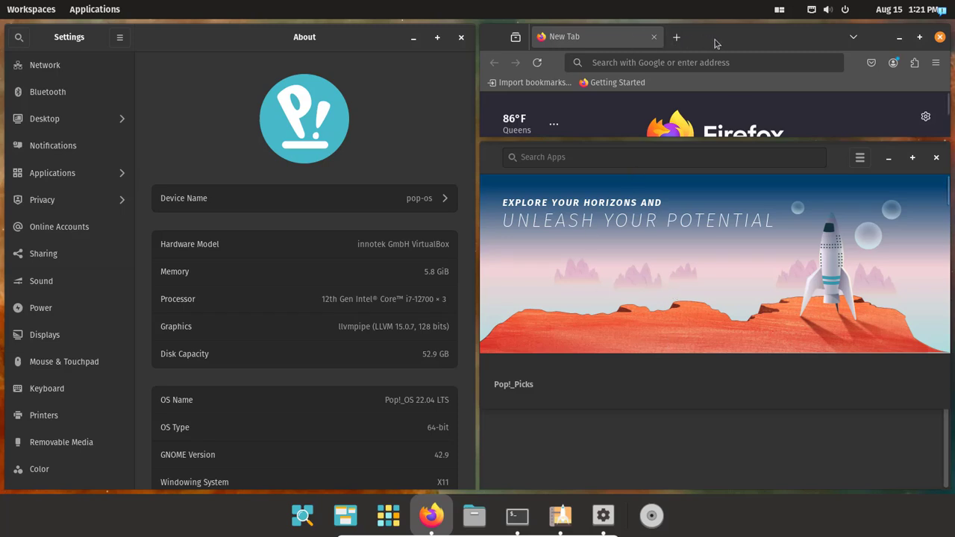
Step: Move Firefox to the left column and drop Settings onto it to stack them as tabs
{"action": "left_click_drag", "start_coordinate": [713, 39], "coordinate": [379, 44]}
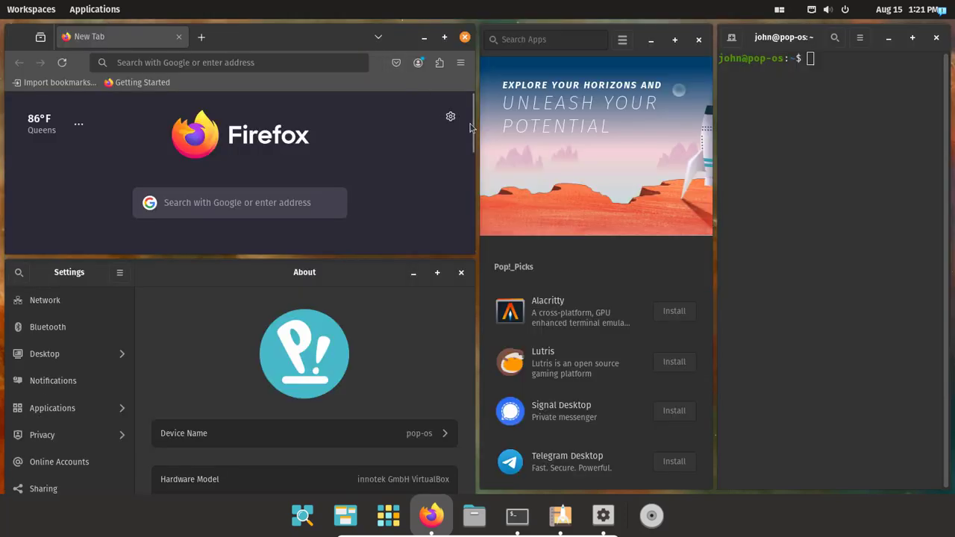
{"action": "left_click_drag", "start_coordinate": [365, 276], "coordinate": [505, 143]}
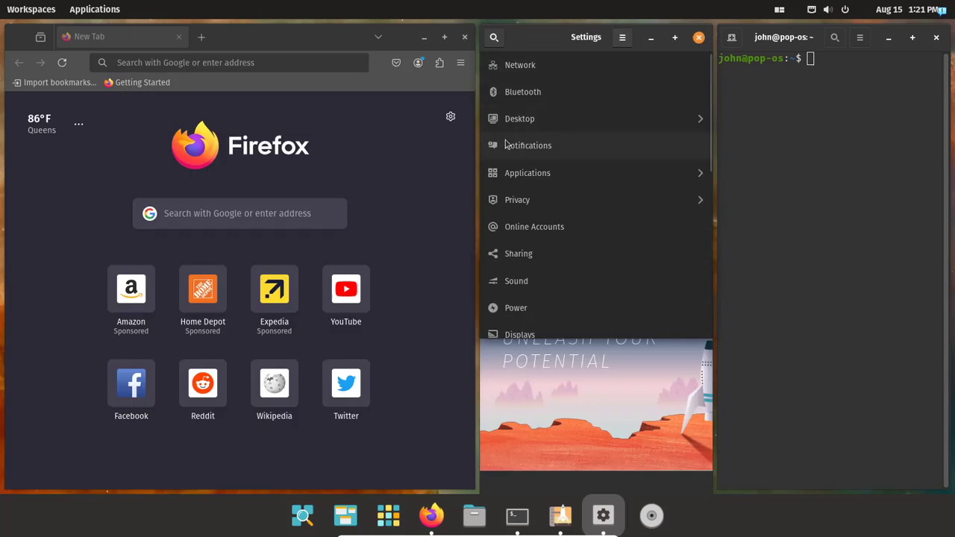
{"action": "left_click_drag", "start_coordinate": [522, 47], "coordinate": [256, 368]}
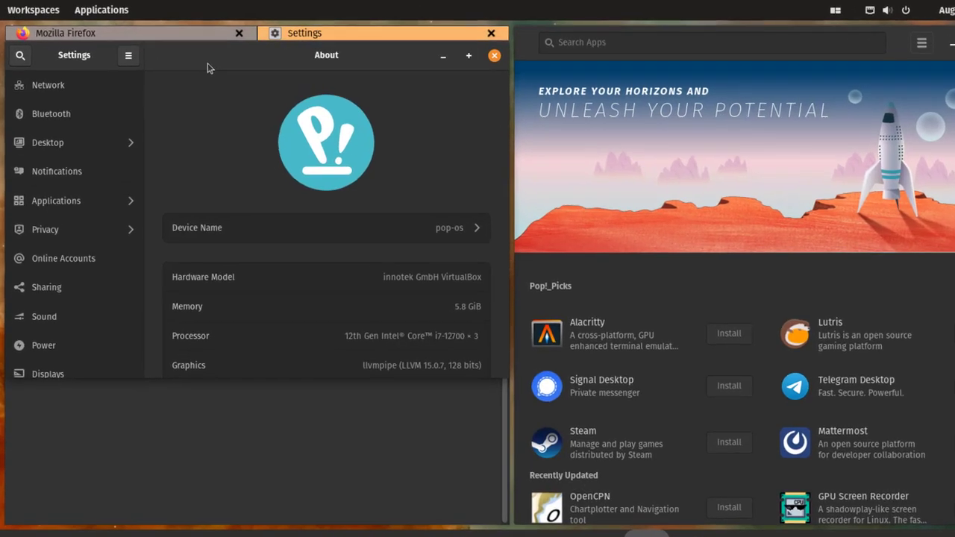
Step: Take window screenshots of Settings and Pop!_Shop from their header menus
{"action": "right_click", "coordinate": [211, 67]}
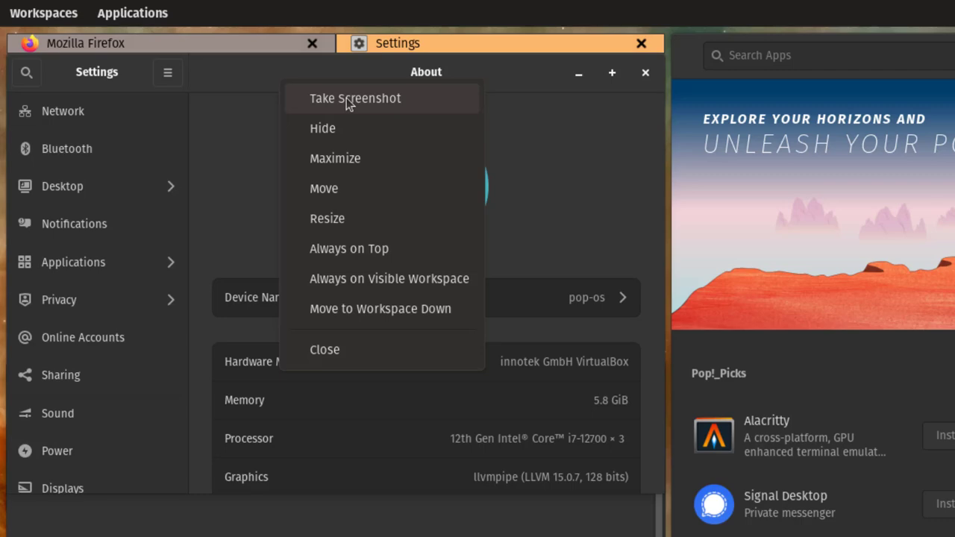
{"action": "left_click", "coordinate": [346, 98]}
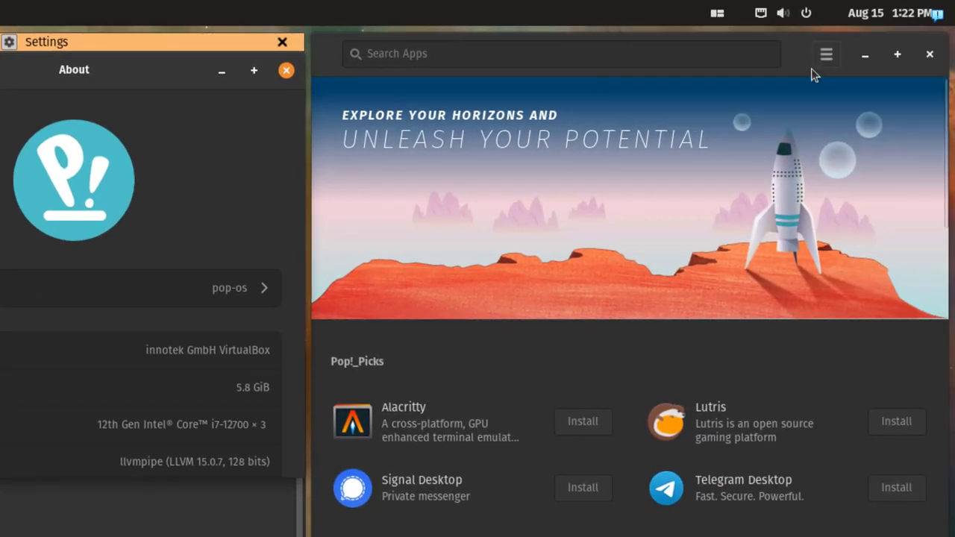
{"action": "right_click", "coordinate": [812, 69]}
{"action": "left_click", "coordinate": [788, 90]}
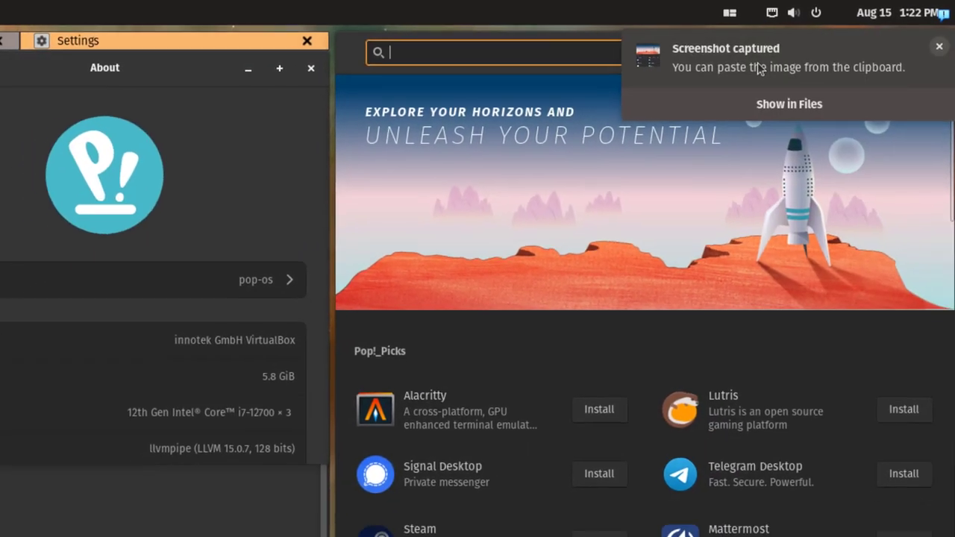
Step: View the Pop!_Shop screenshot, hide Pop!_Shop, and bring up the Workspaces overview
{"action": "left_click", "coordinate": [753, 59]}
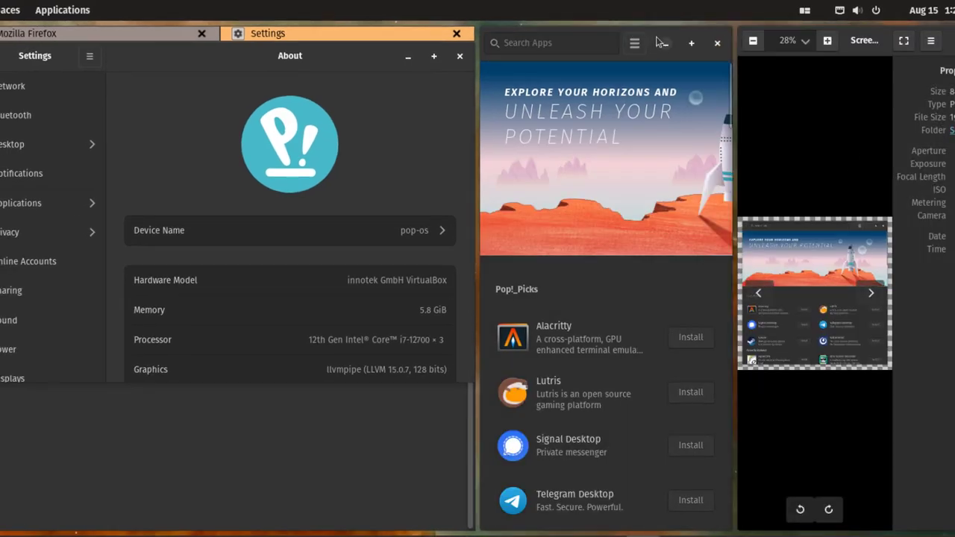
{"action": "left_click", "coordinate": [665, 42]}
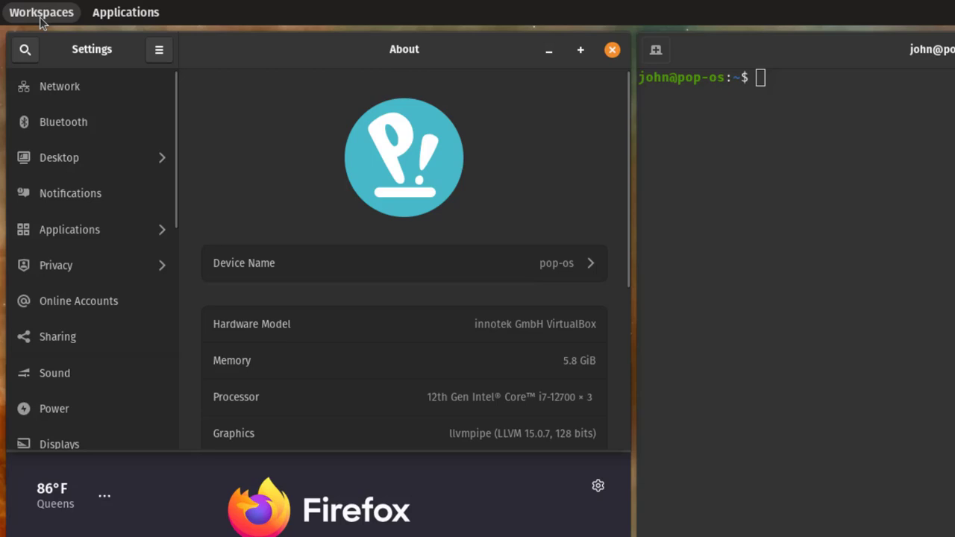
{"action": "left_click", "coordinate": [41, 16]}
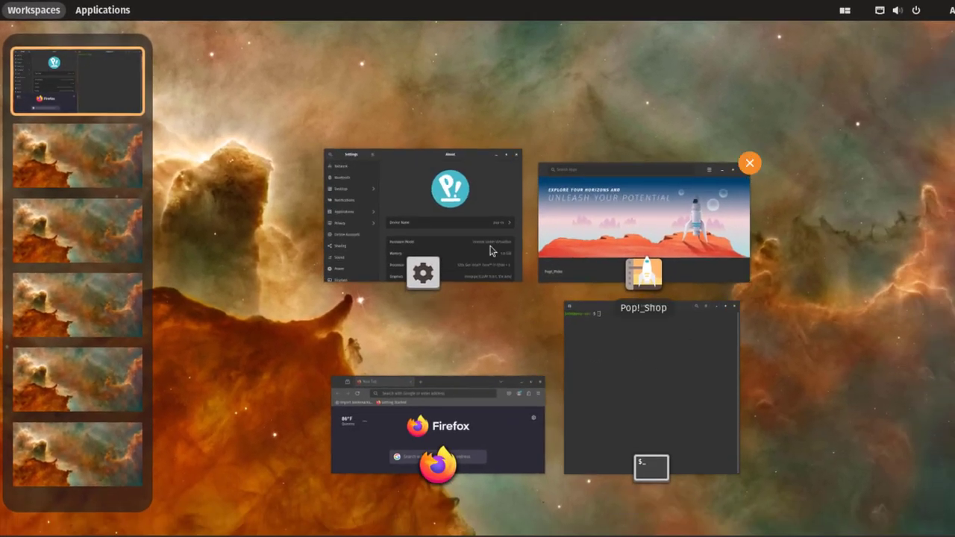
Step: Drag Pop!_Shop, the terminal and Firefox onto workspaces 2, 3 and 4, then check them
{"action": "left_click_drag", "start_coordinate": [546, 249], "coordinate": [93, 171]}
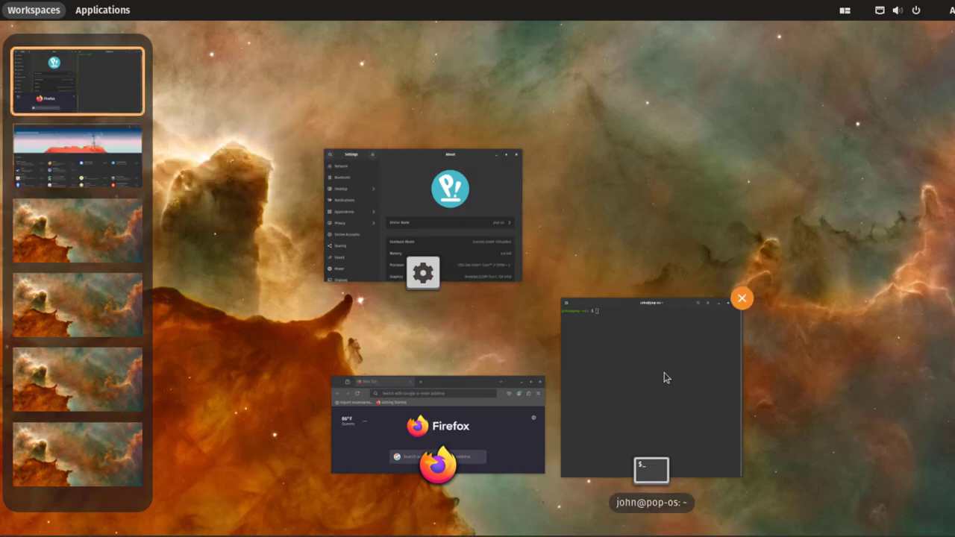
{"action": "left_click_drag", "start_coordinate": [665, 377], "coordinate": [101, 230]}
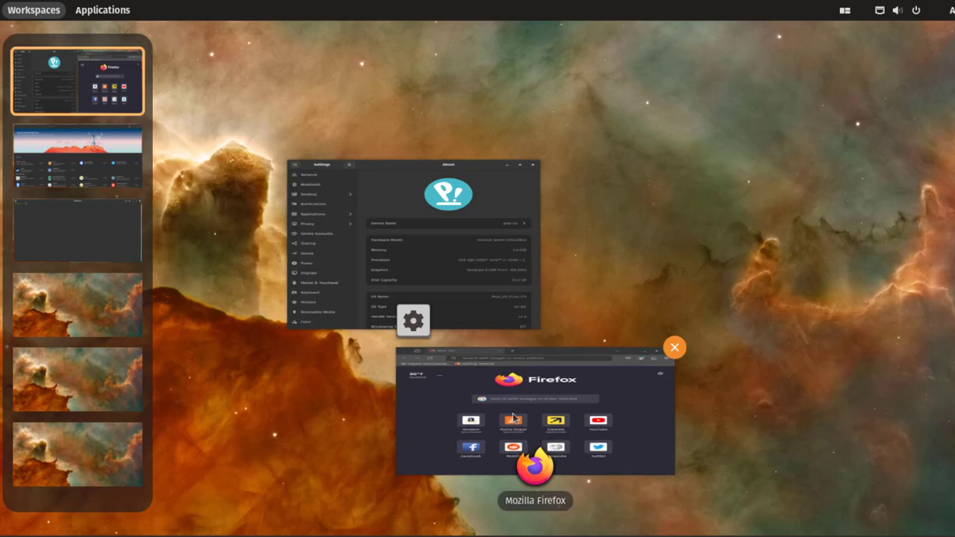
{"action": "left_click_drag", "start_coordinate": [412, 401], "coordinate": [78, 306]}
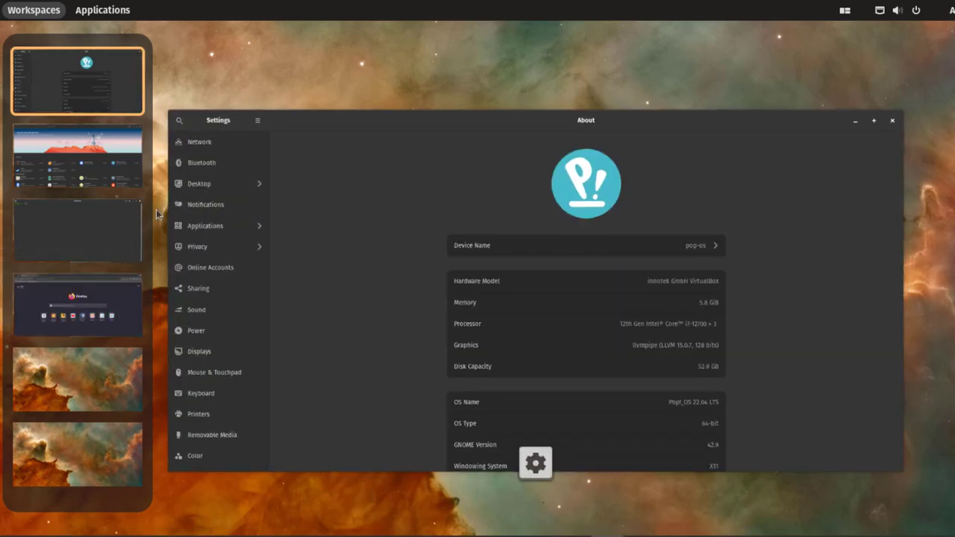
{"action": "key", "text": "super+ctrl+Down"}
{"action": "left_click", "coordinate": [87, 232]}
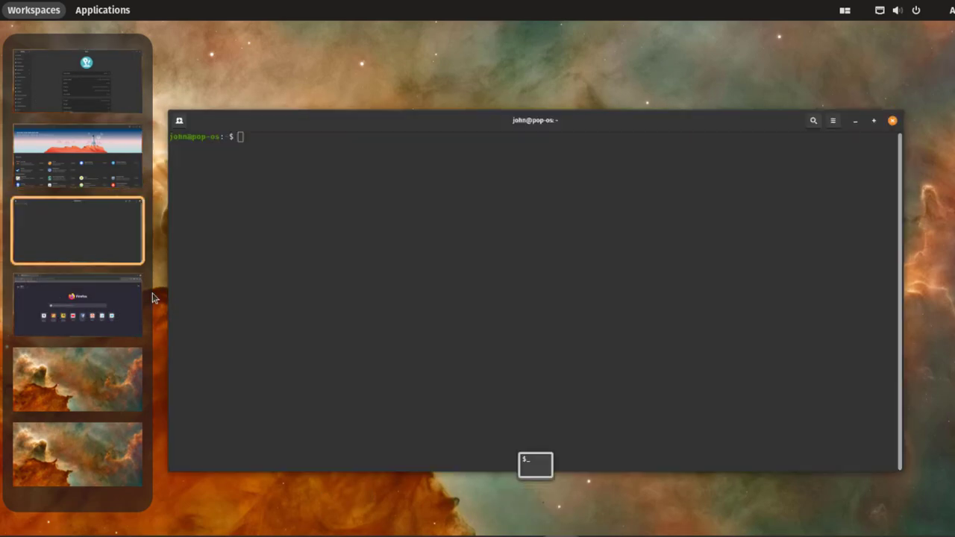
Step: In the neofetch output, highlight the kernel 6.9.3 and shell version lines
{"action": "left_click", "coordinate": [96, 320]}
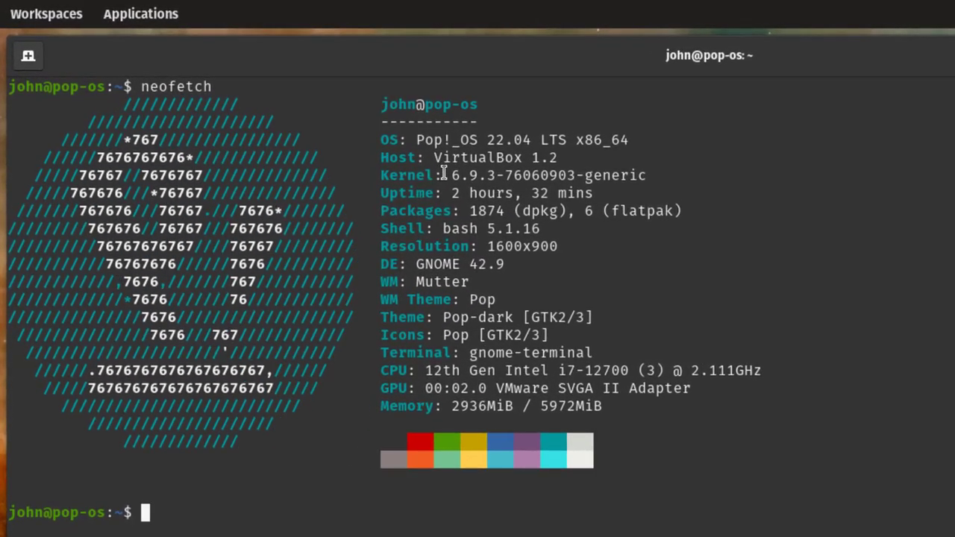
{"action": "left_click_drag", "start_coordinate": [449, 174], "coordinate": [482, 172]}
{"action": "left_click_drag", "start_coordinate": [496, 174], "coordinate": [746, 177]}
{"action": "left_click_drag", "start_coordinate": [443, 228], "coordinate": [581, 236]}
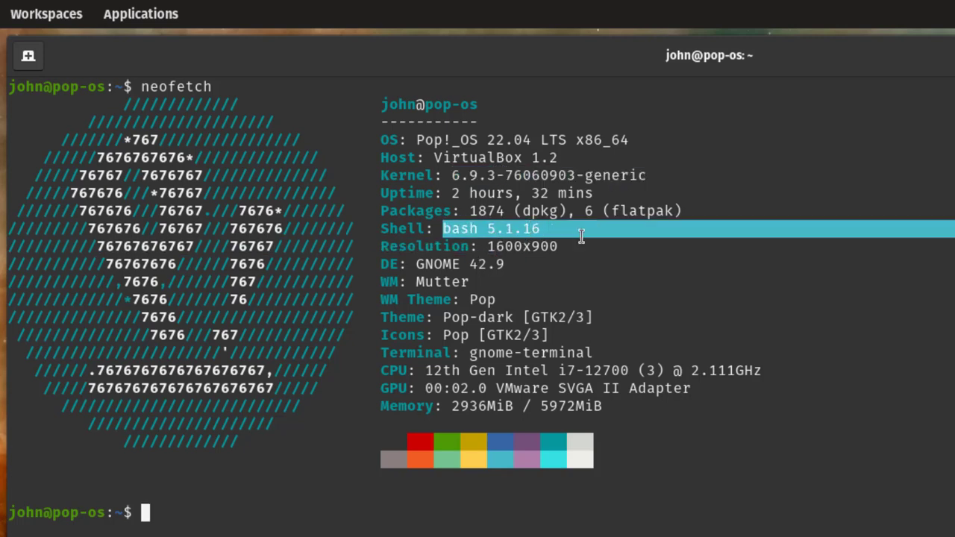
{"action": "left_click", "coordinate": [515, 264]}
Step: Highlight the GNOME 42.9 desktop environment value, then close the terminal with Ctrl+D
{"action": "left_click_drag", "start_coordinate": [425, 265], "coordinate": [500, 262]}
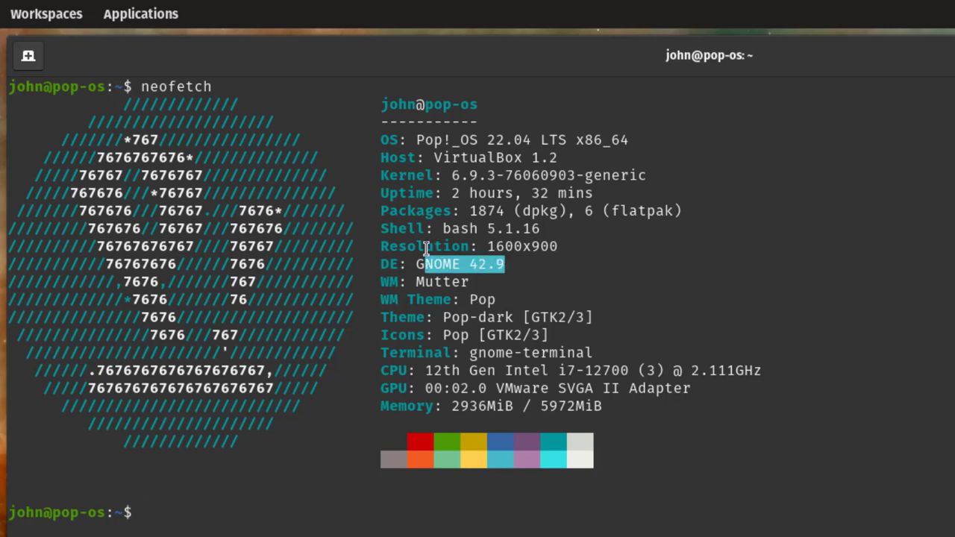
{"action": "left_click_drag", "start_coordinate": [416, 264], "coordinate": [521, 266]}
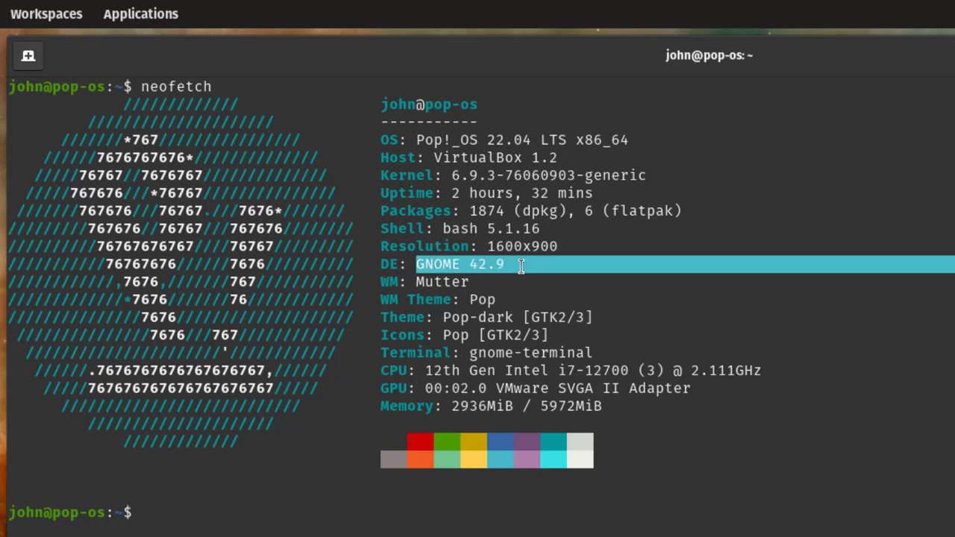
{"action": "left_click", "coordinate": [560, 283]}
{"action": "key", "text": "ctrl+d"}
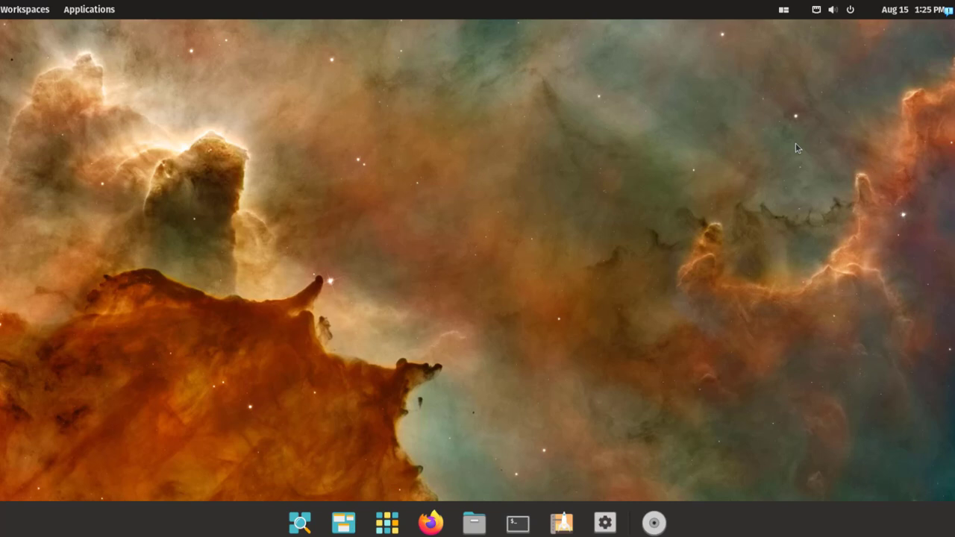